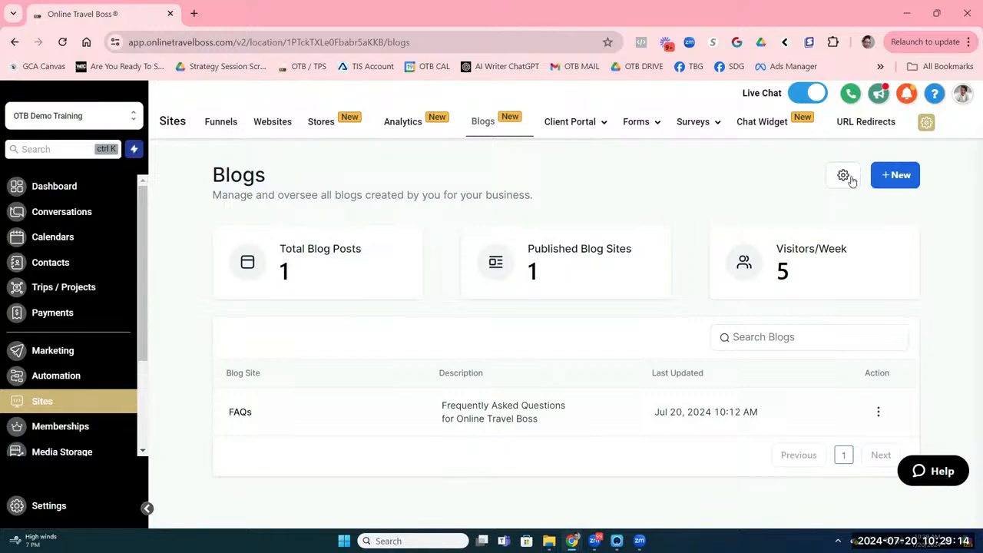
# Step: Open the Blogs RSS feed settings and confirm the Select Blog dropdown shows FAQs
pyautogui.click(845, 178)
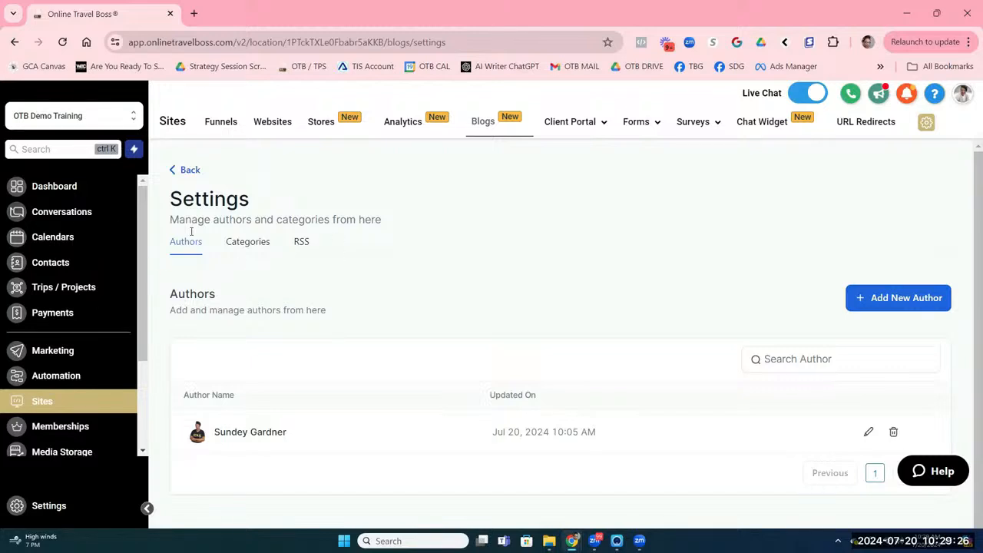
pyautogui.click(301, 244)
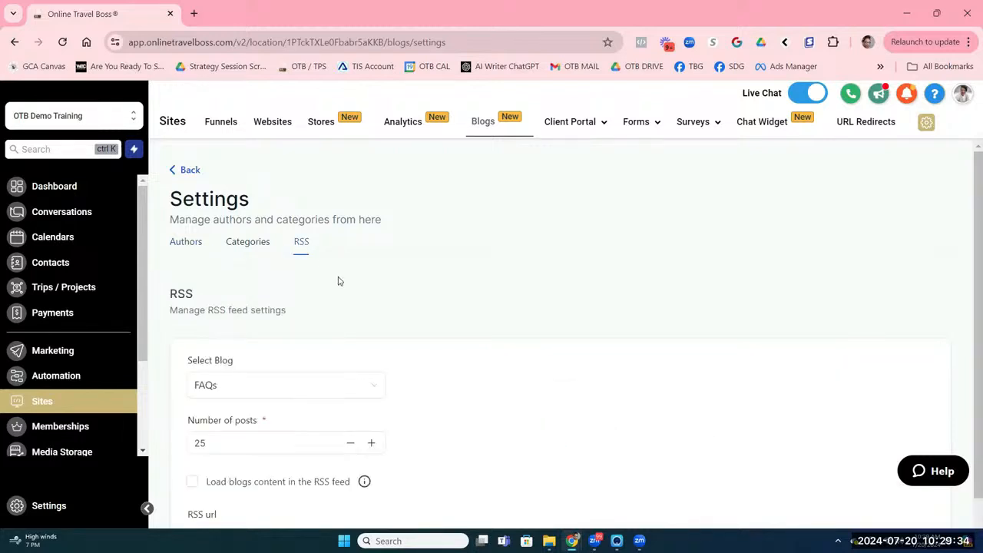
pyautogui.scroll(-1, 319, 273)
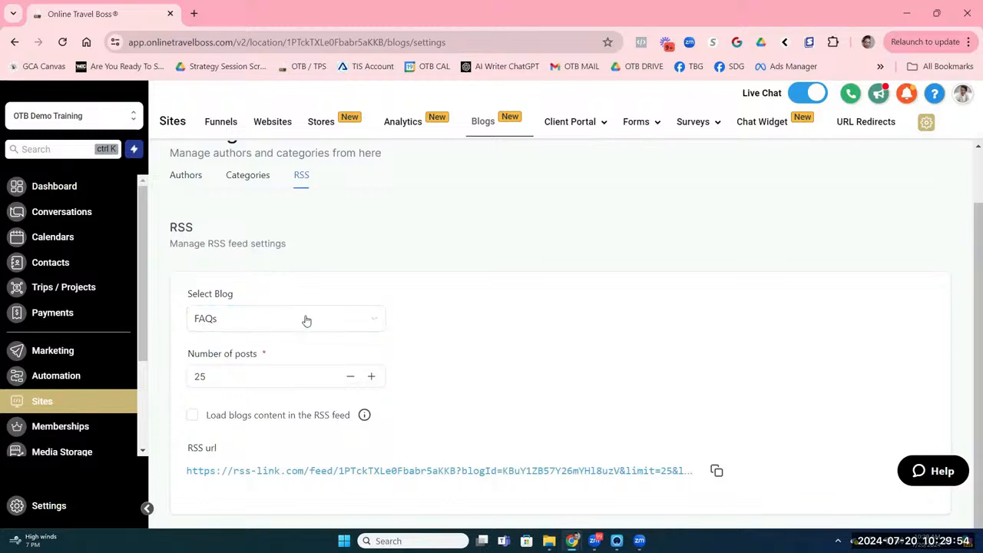
pyautogui.click(345, 323)
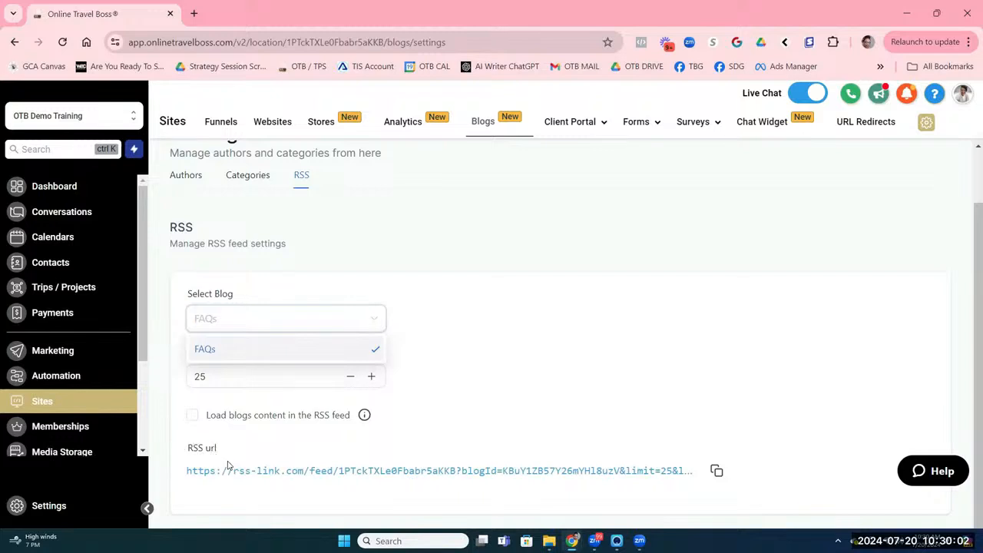
pyautogui.click(358, 321)
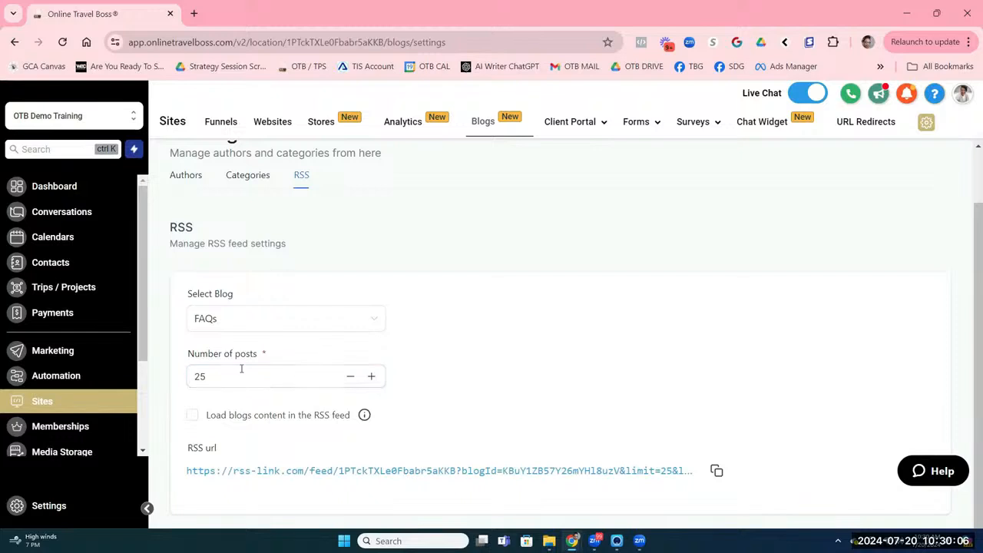
# Step: Adjust the feed's post count with the +/− buttons, bringing it down to the minimum of 5
pyautogui.click(350, 377)
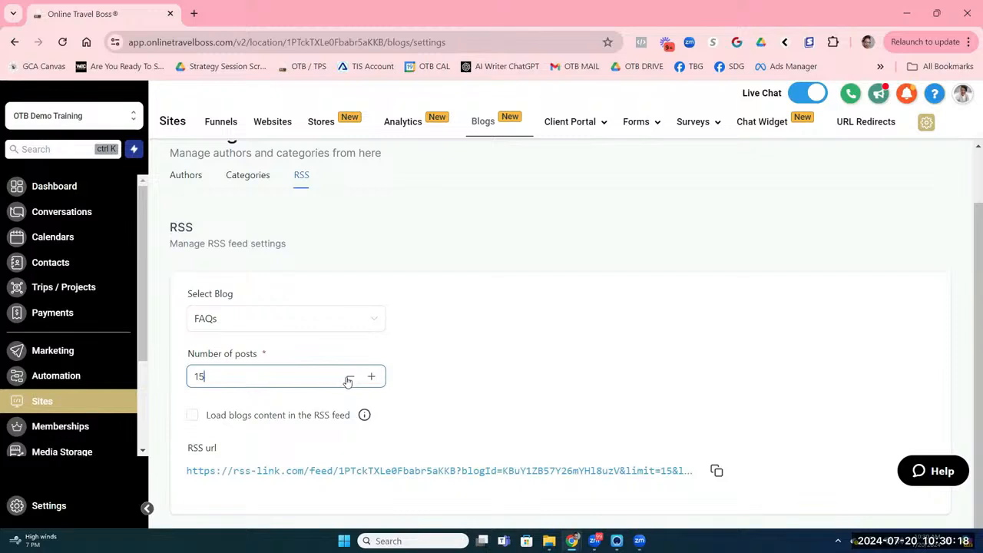
pyautogui.click(372, 378)
pyautogui.click(374, 380)
pyautogui.click(374, 380)
pyautogui.click(374, 380)
pyautogui.click(350, 378)
pyautogui.click(352, 377)
pyautogui.click(352, 377)
pyautogui.click(352, 377)
pyautogui.click(352, 377)
pyautogui.click(352, 377)
pyautogui.click(352, 377)
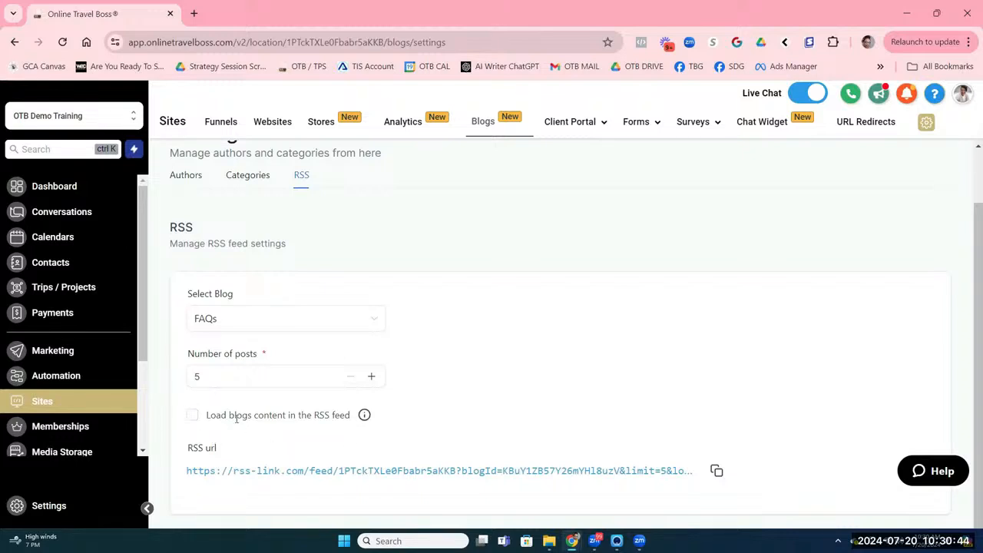
# Step: Set the number of feed posts to 15 and copy the RSS feed URL
pyautogui.click(365, 377)
pyautogui.press('BackSpace')
pyautogui.write('15')
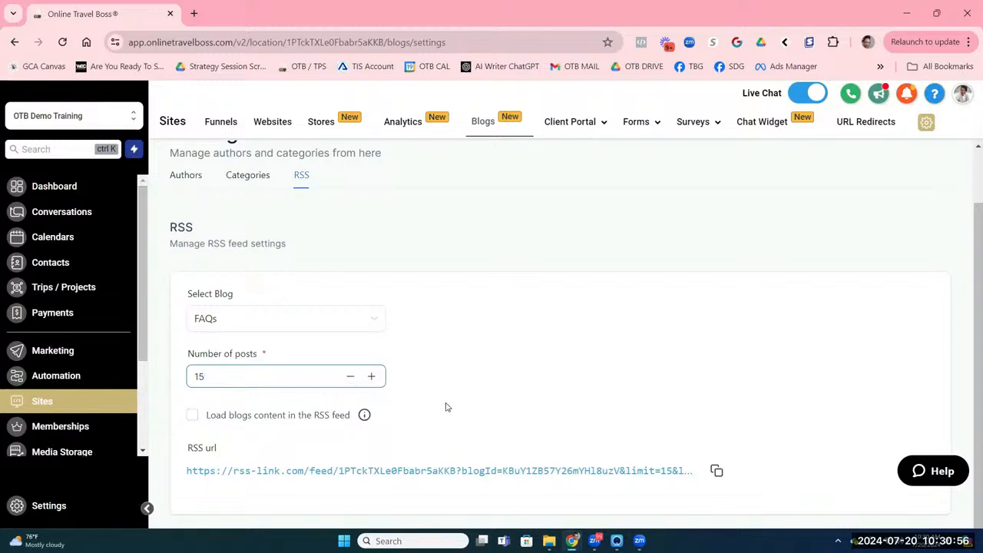
pyautogui.click(349, 377)
pyautogui.click(373, 377)
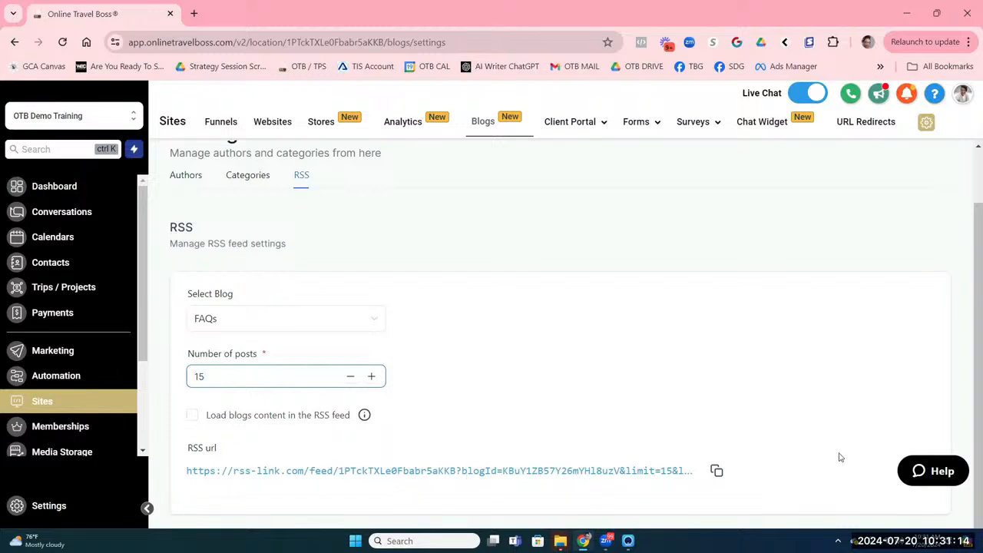
pyautogui.click(719, 476)
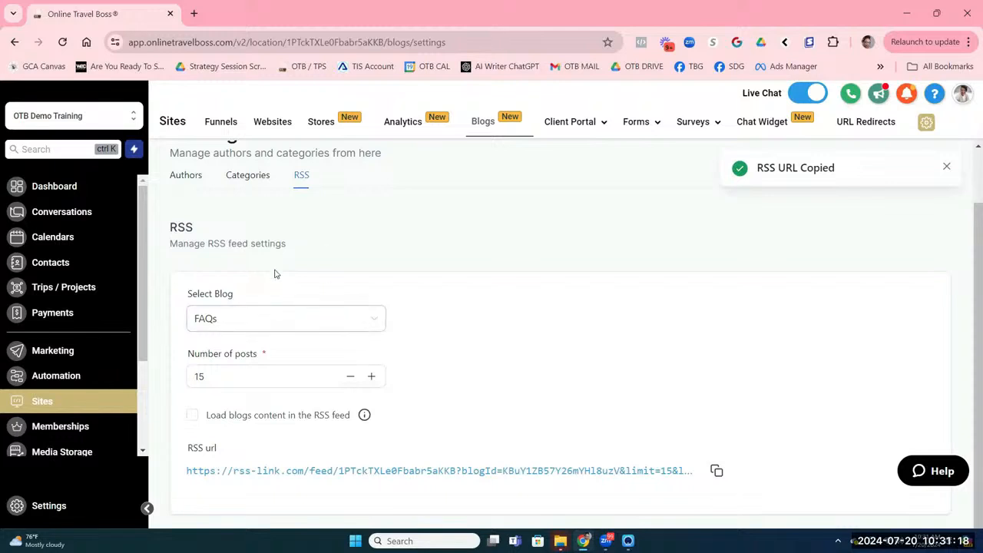
# Step: Go to Marketing > Emails > Email Templates and bring up the + New template options
pyautogui.click(79, 359)
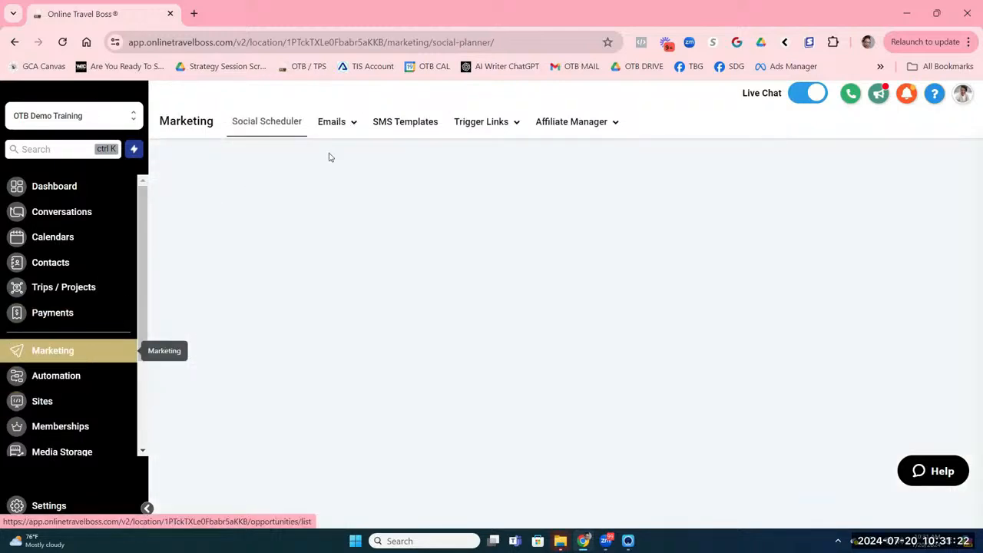
pyautogui.moveTo(331, 119)
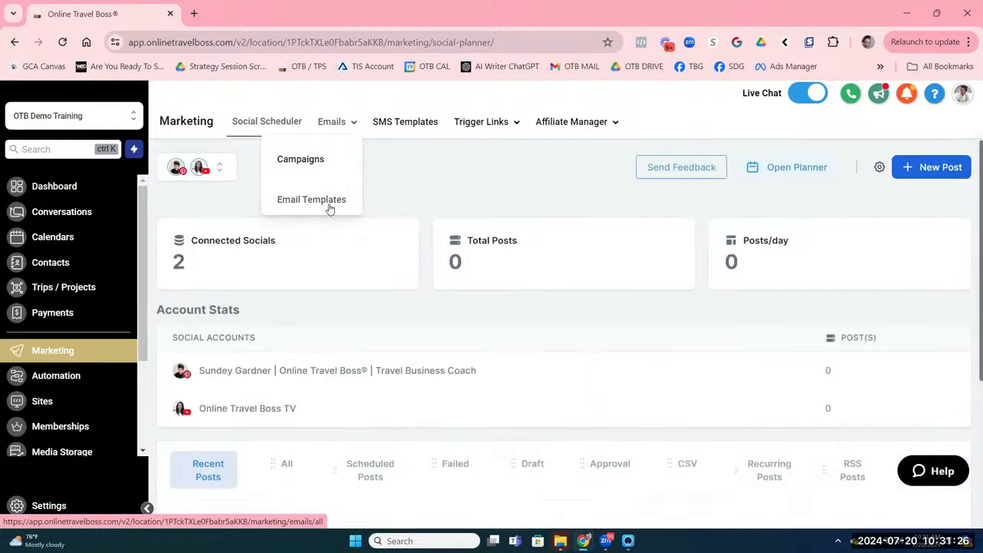
pyautogui.click(330, 203)
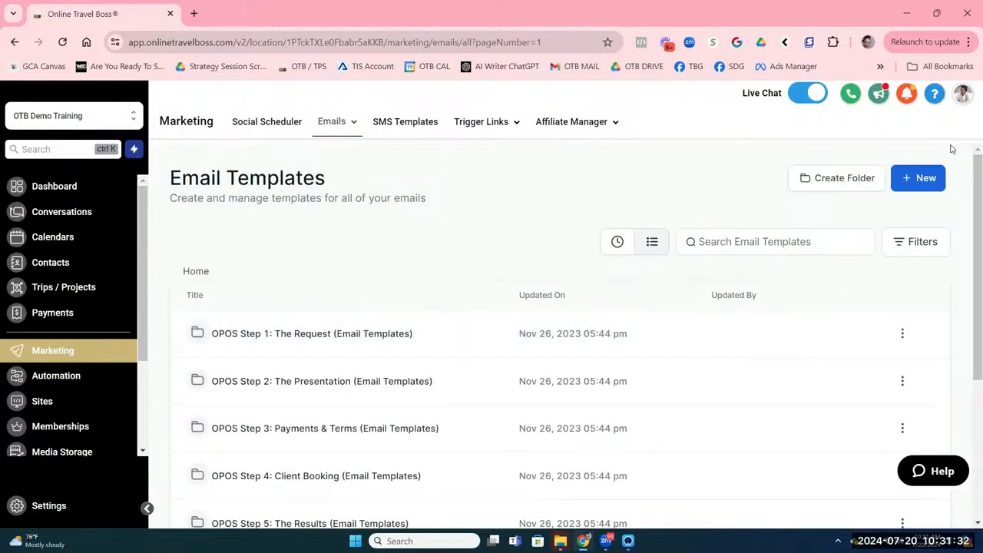
pyautogui.click(925, 178)
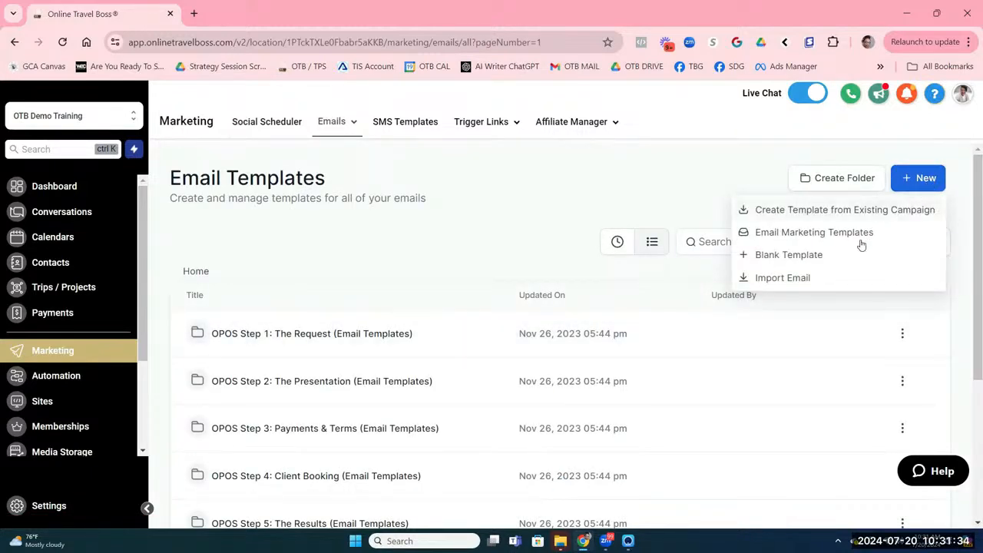
# Step: Search the Email Marketing Templates library for 'travel'
pyautogui.click(794, 233)
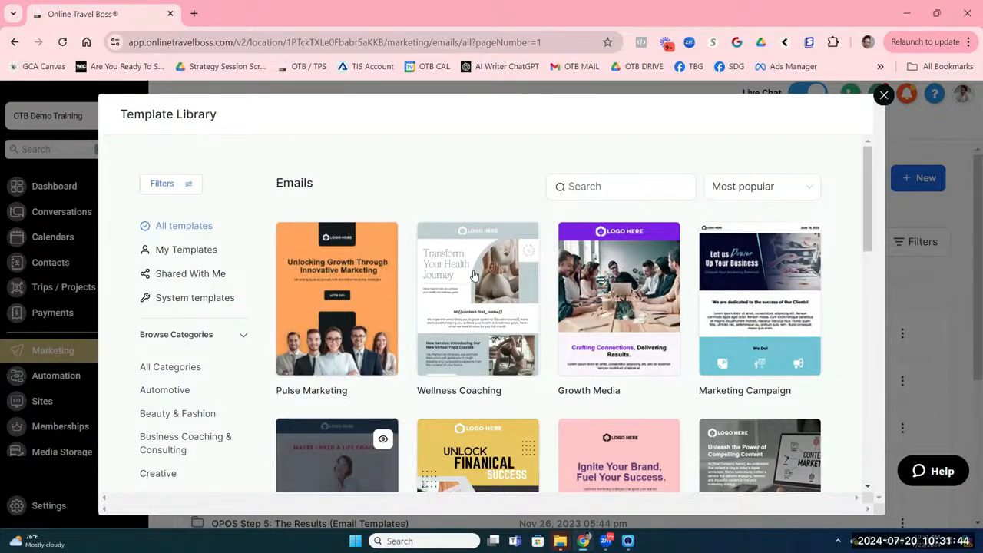
pyautogui.click(602, 181)
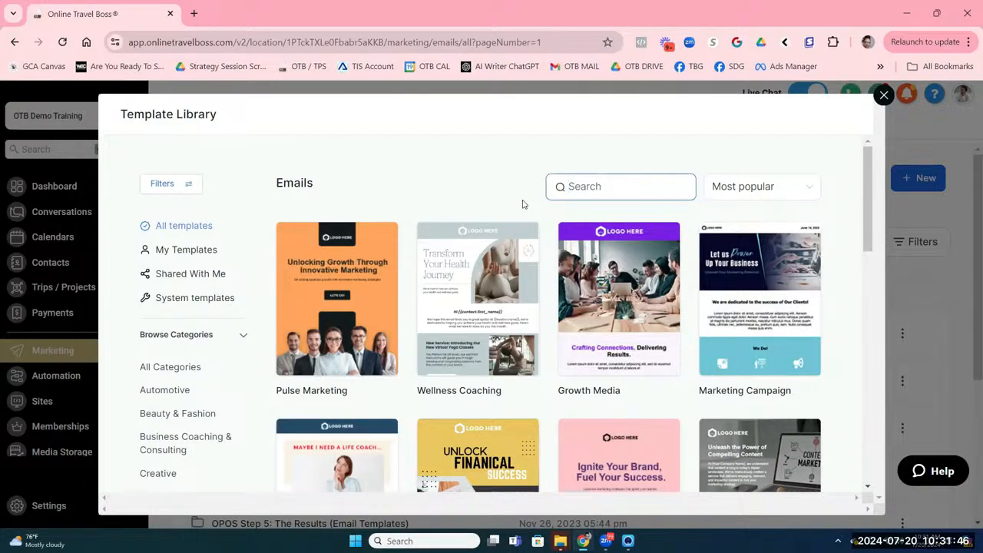
pyautogui.write('travel')
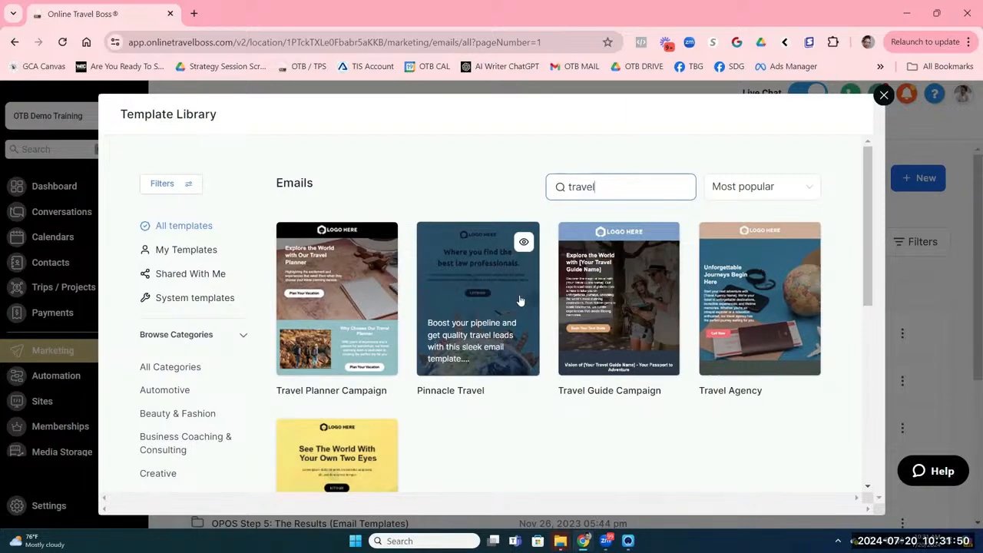
pyautogui.scroll(-2, 519, 301)
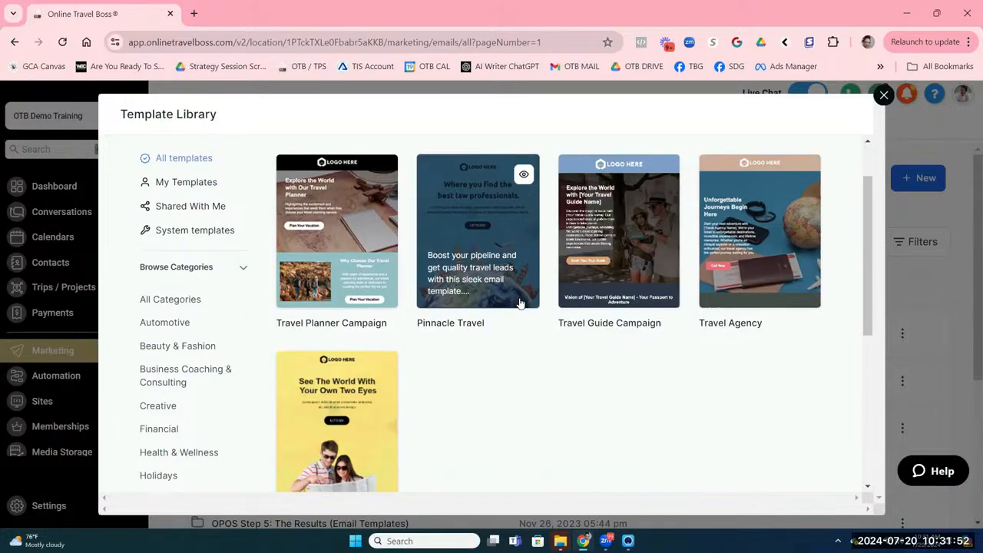
pyautogui.scroll(1, 519, 307)
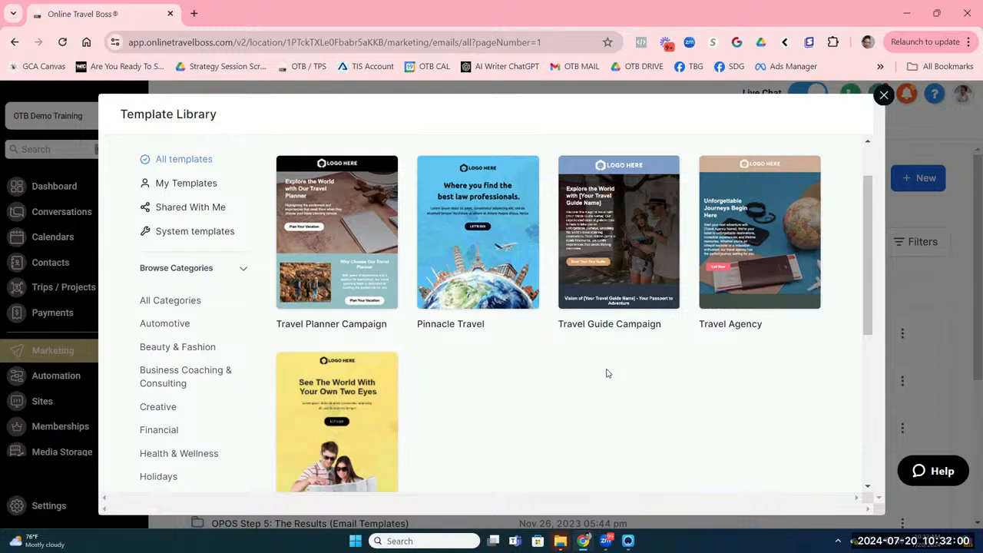
# Step: Preview the Travel Guide Campaign template and continue with it as the new template
pyautogui.click(657, 181)
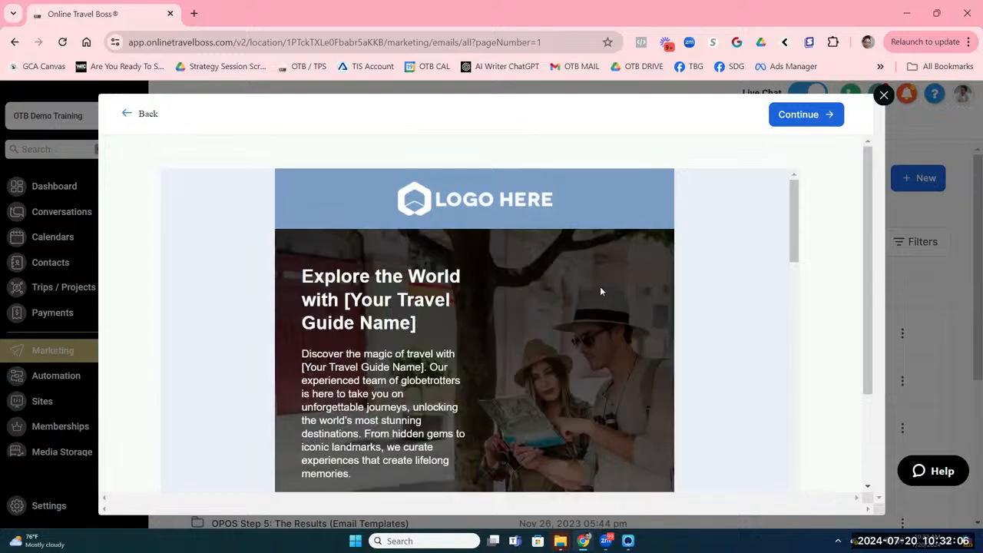
pyautogui.scroll(-5, 601, 291)
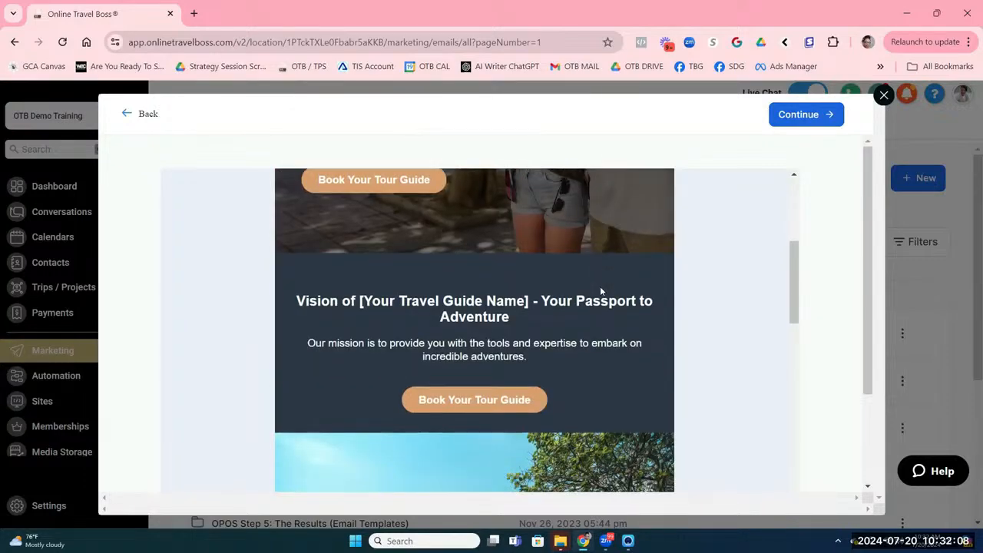
pyautogui.scroll(-10, 601, 291)
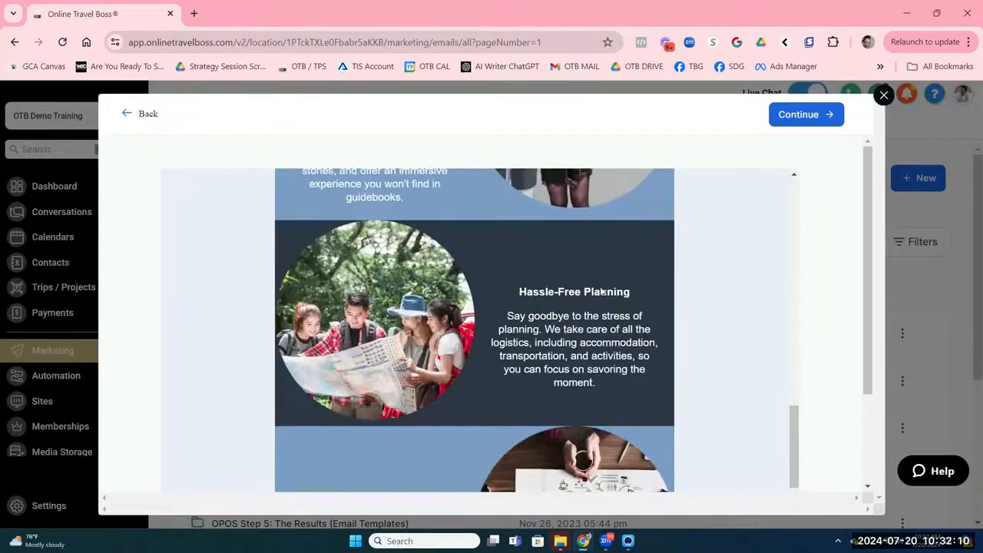
pyautogui.scroll(-10, 601, 291)
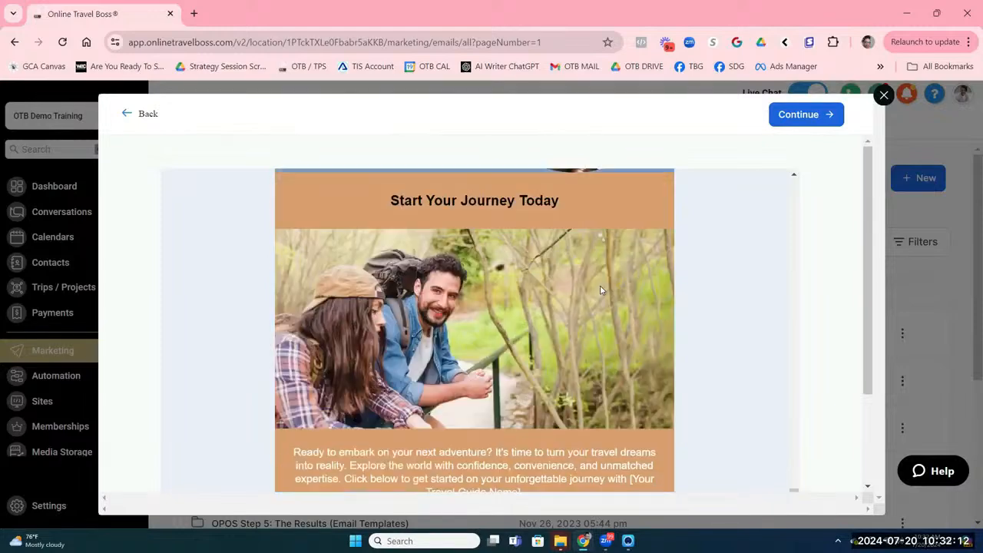
pyautogui.scroll(20, 600, 285)
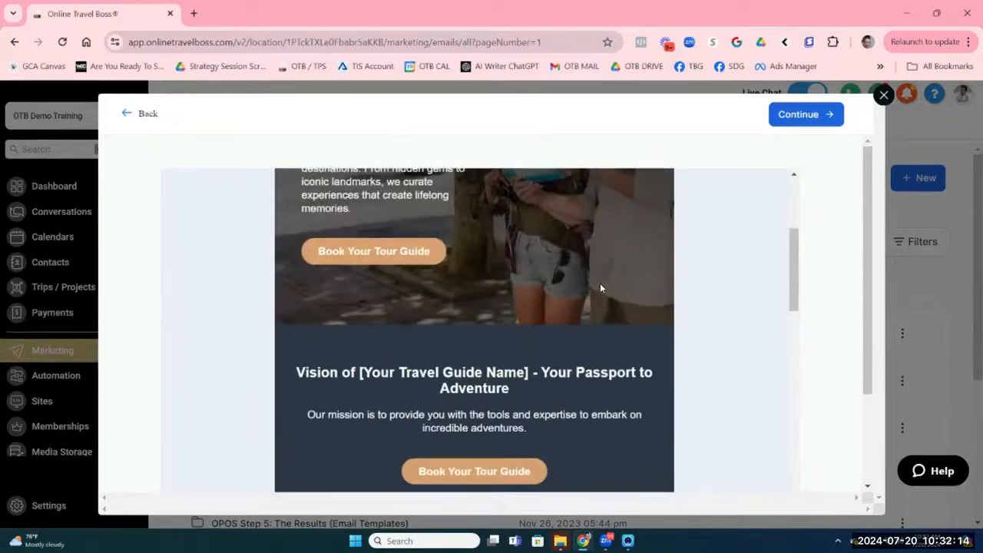
pyautogui.scroll(5, 600, 288)
pyautogui.click(802, 114)
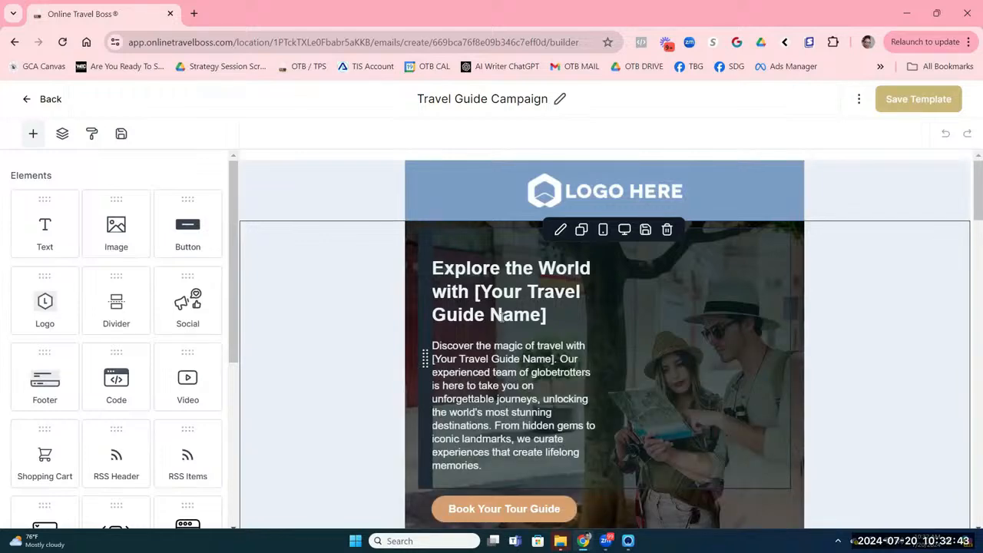
# Step: Delete the Tailored Experiences, 24/7 Support and Expert Guides rows from the email
pyautogui.scroll(-1, 635, 355)
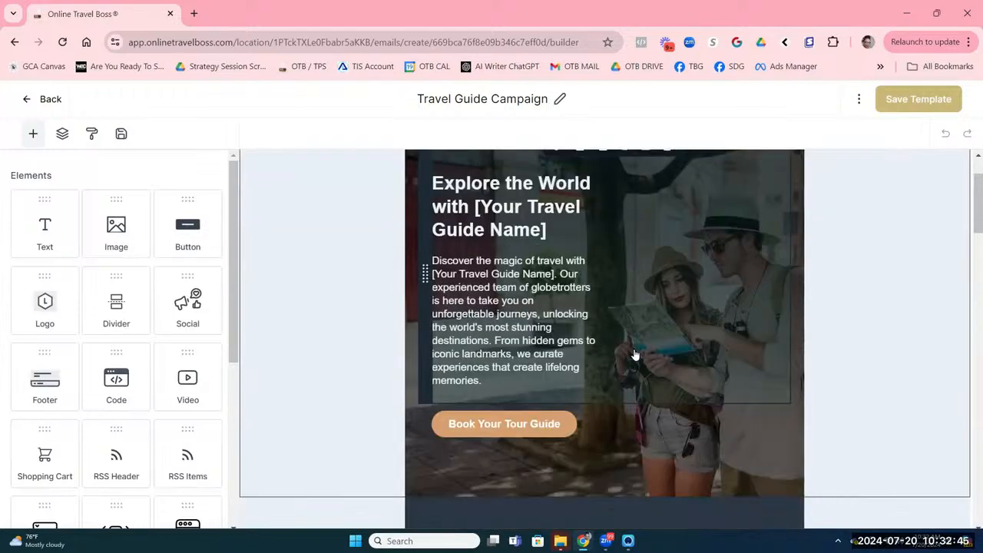
pyautogui.scroll(1, 635, 355)
pyautogui.scroll(-2, 635, 354)
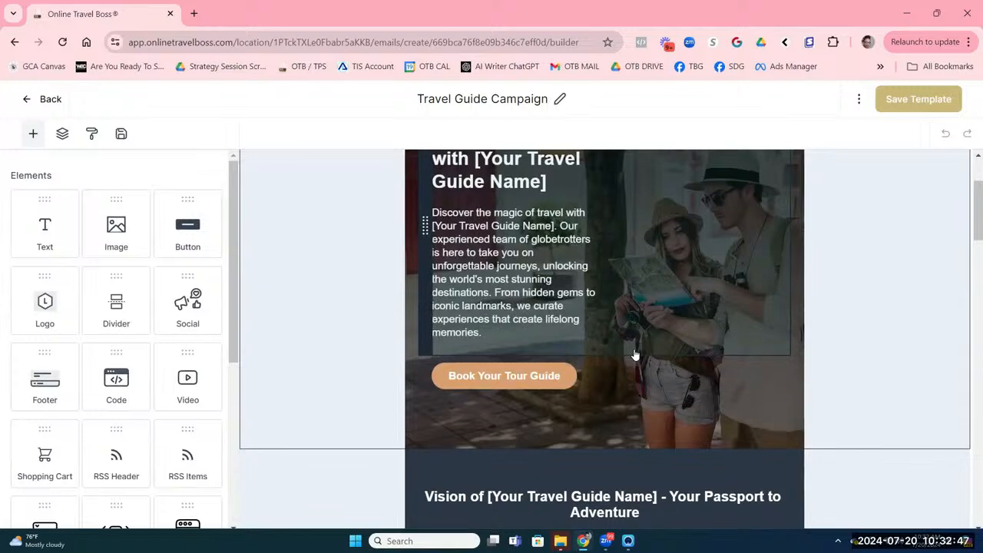
pyautogui.scroll(-2, 635, 355)
pyautogui.scroll(-4, 635, 355)
pyautogui.scroll(1, 635, 355)
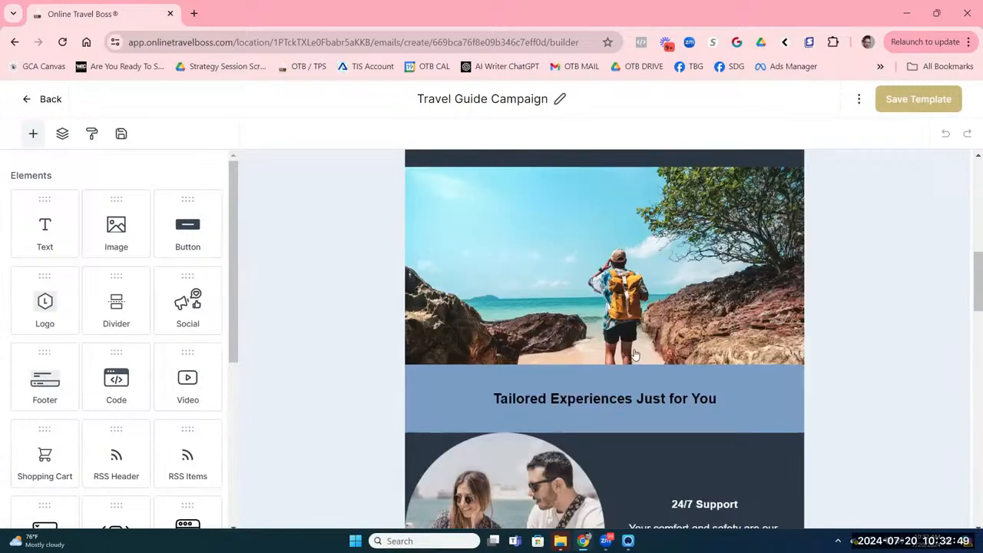
pyautogui.click(614, 369)
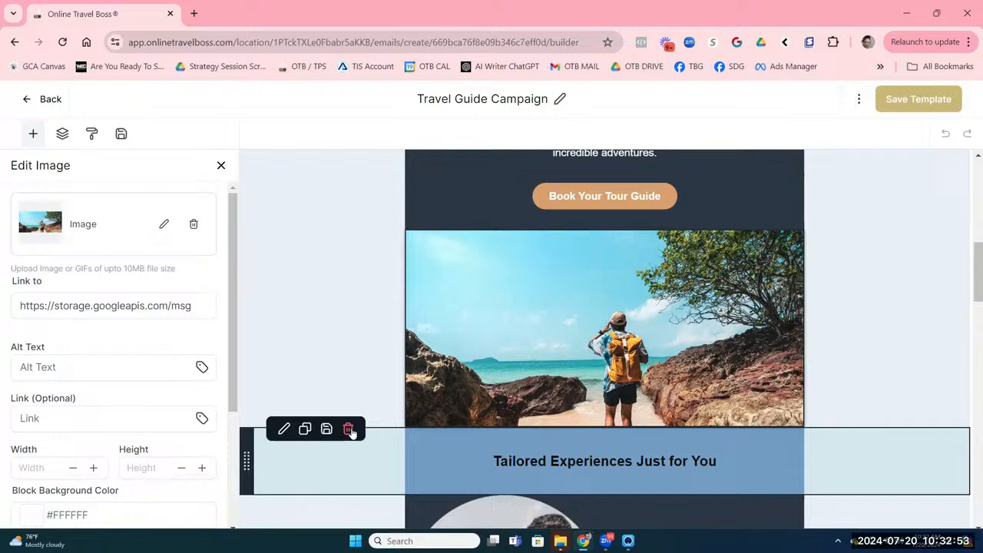
pyautogui.click(348, 429)
pyautogui.click(348, 429)
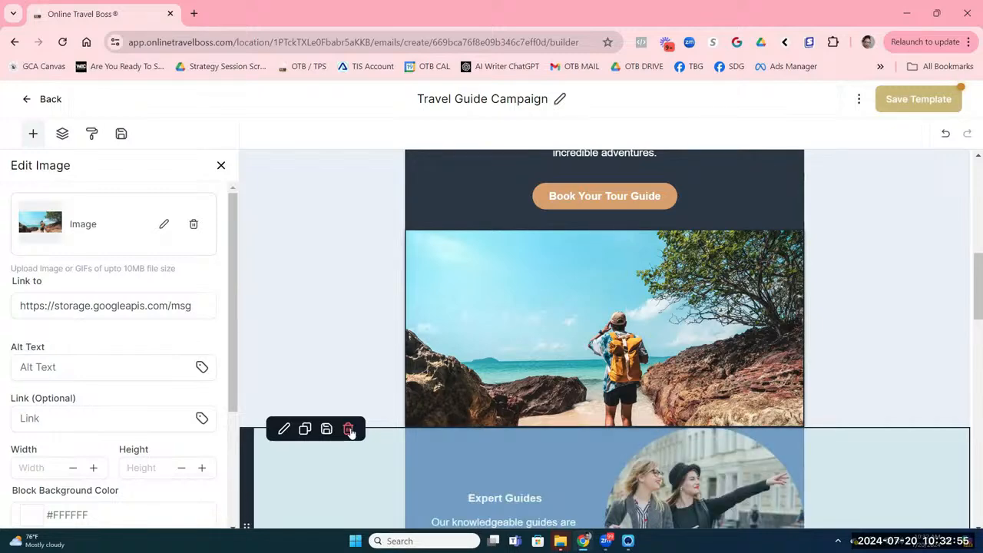
pyautogui.click(348, 429)
# Step: Select the hero's intro text block
pyautogui.scroll(10, 704, 428)
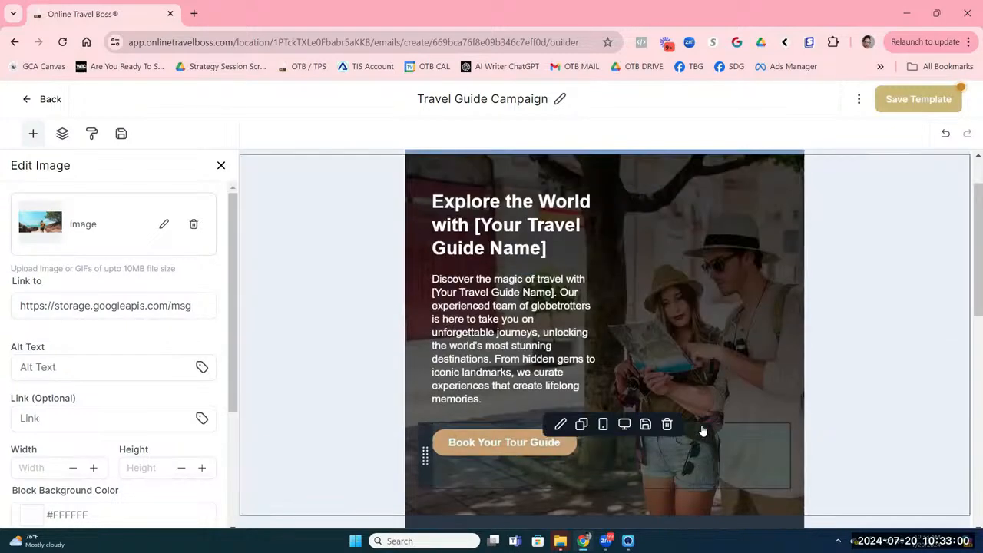
pyautogui.scroll(2, 703, 428)
pyautogui.scroll(-5, 702, 430)
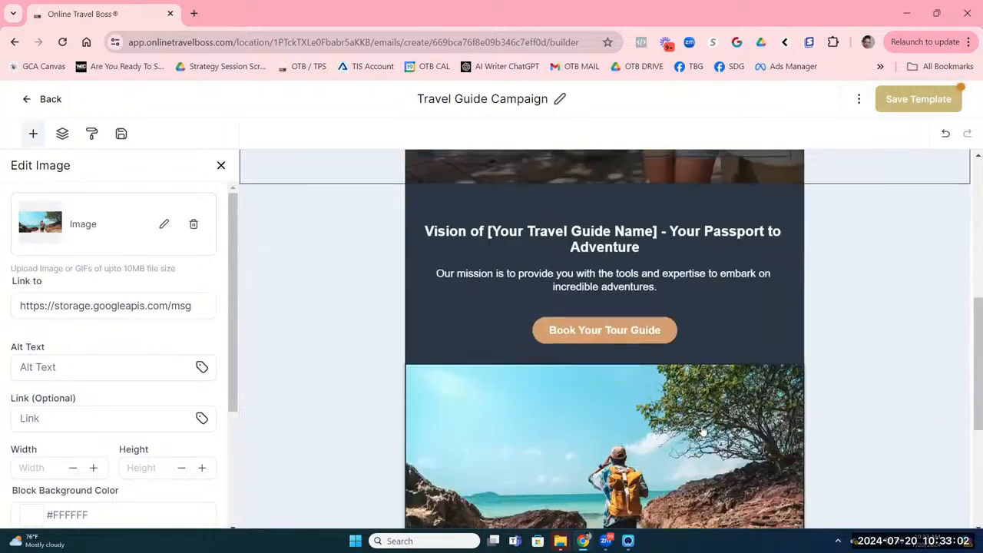
pyautogui.scroll(5, 702, 430)
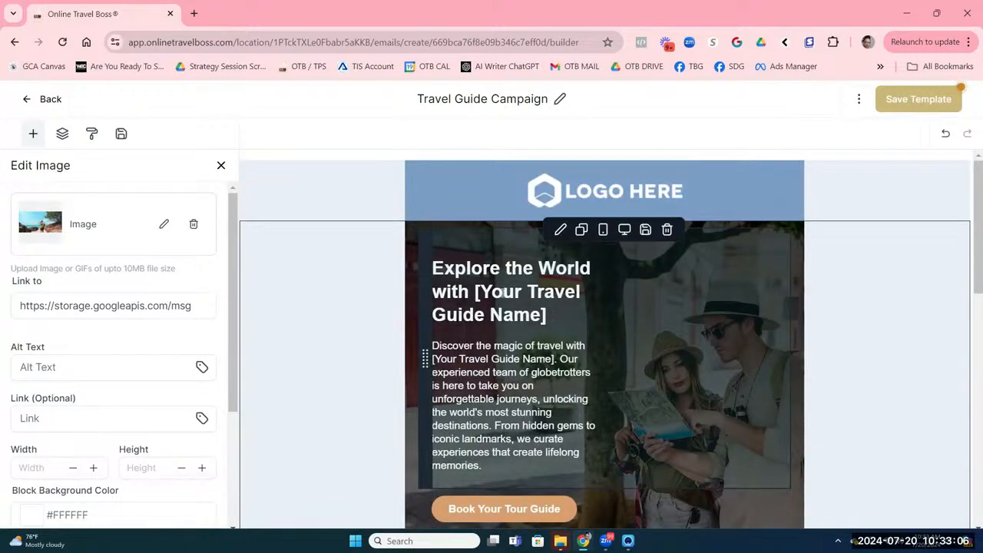
pyautogui.click(578, 302)
# Step: Delete the hero's intro text and the Book Your Tour Guide button
pyautogui.click(666, 230)
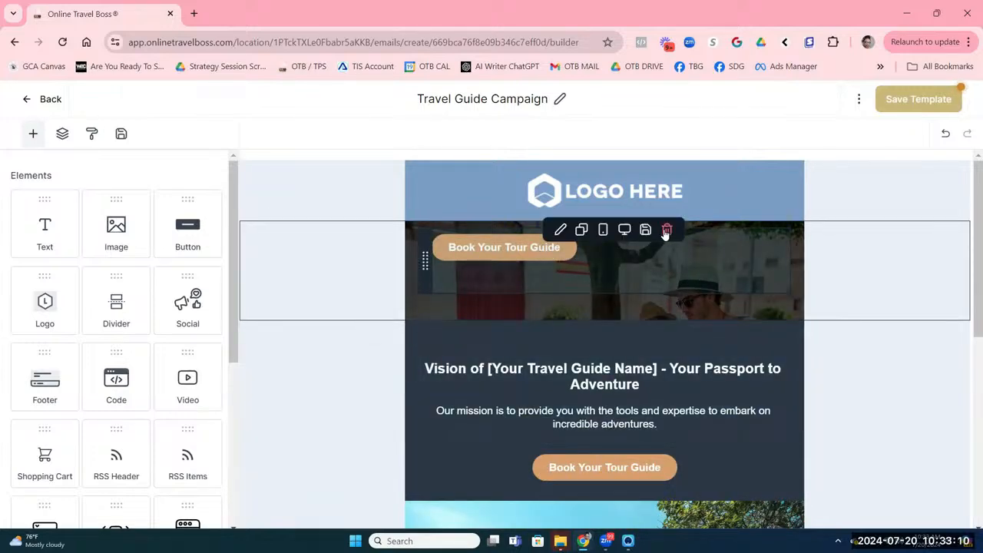
pyautogui.click(666, 230)
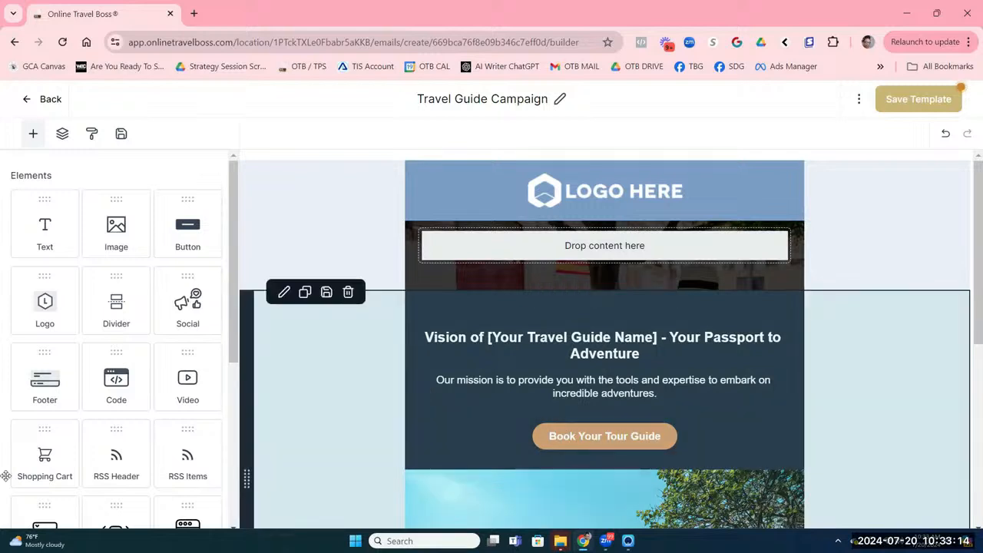
pyautogui.scroll(-4, 138, 328)
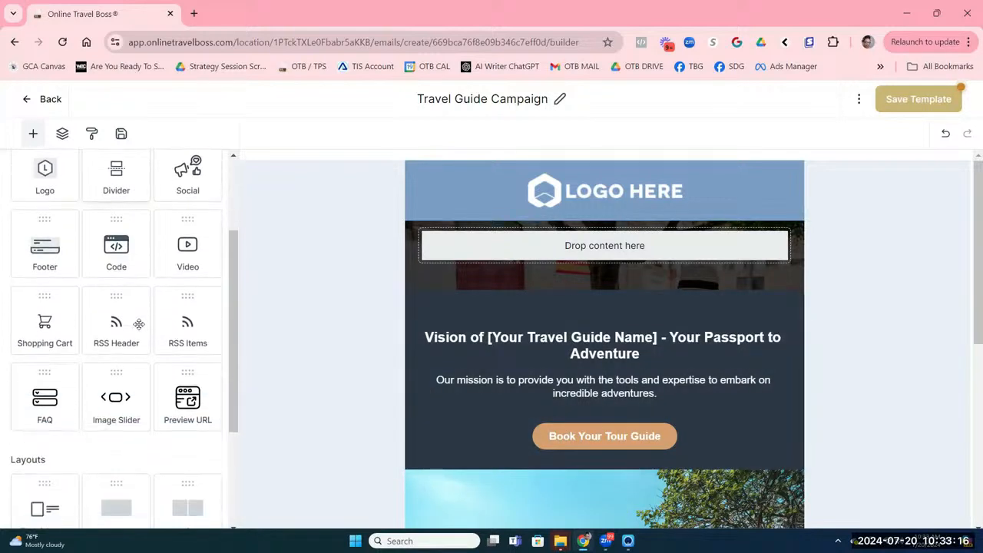
pyautogui.scroll(3, 138, 329)
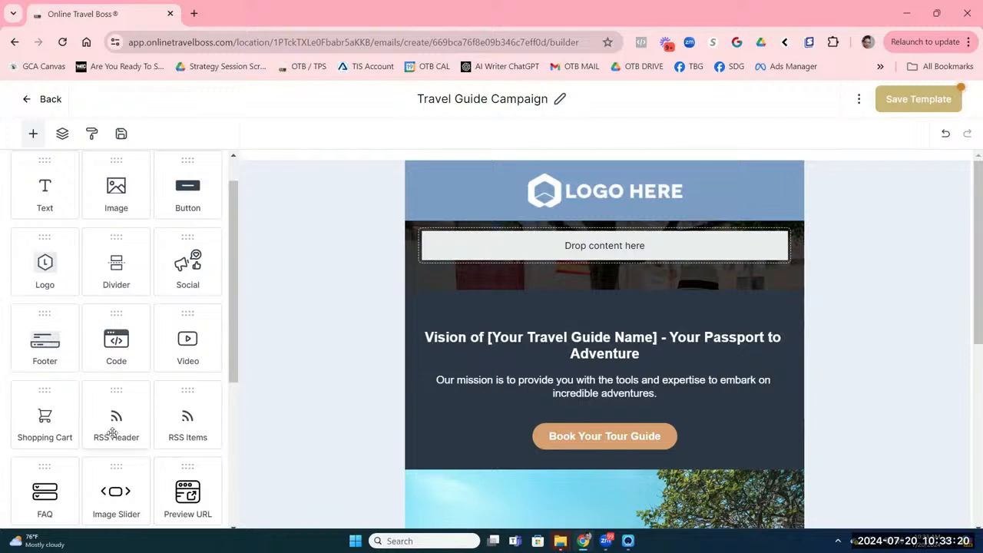
# Step: Place an RSS Header block into the empty hero row and select its feed title text
pyautogui.moveTo(108, 434); pyautogui.dragTo(535, 260)
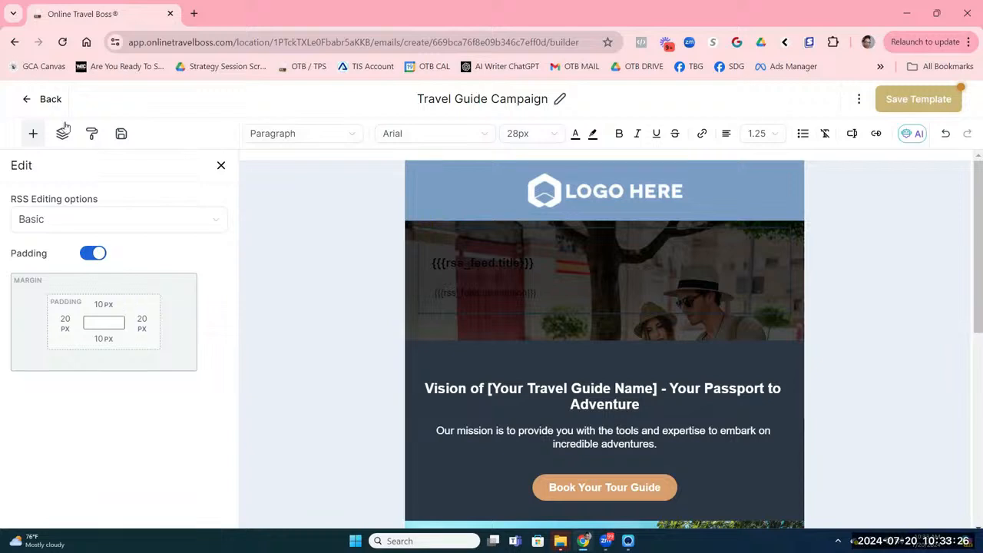
pyautogui.click(86, 215)
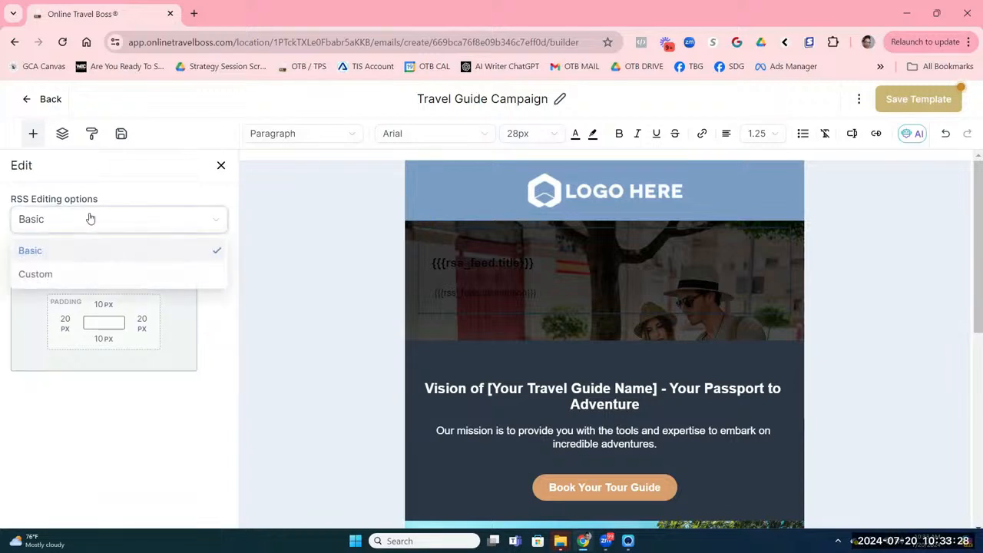
pyautogui.click(454, 279)
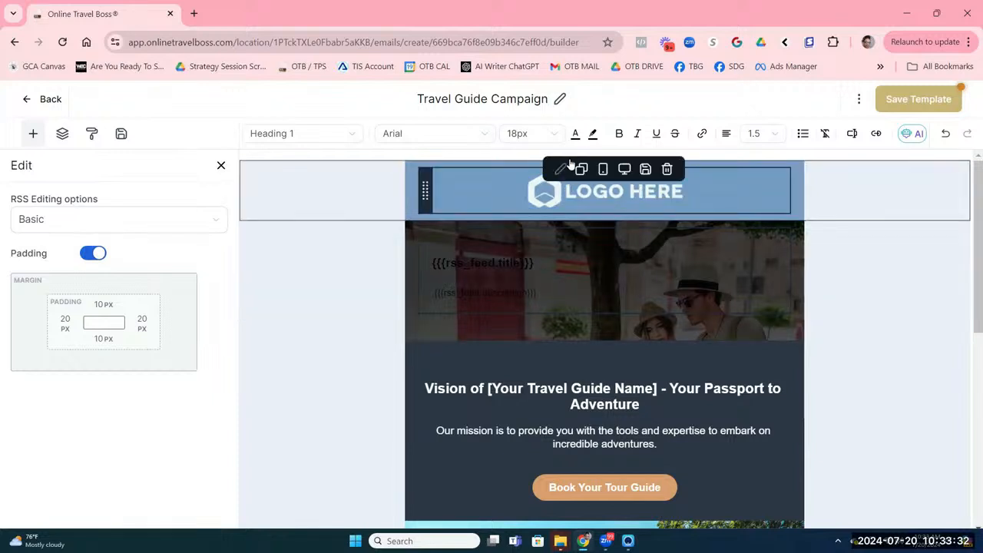
pyautogui.click(575, 137)
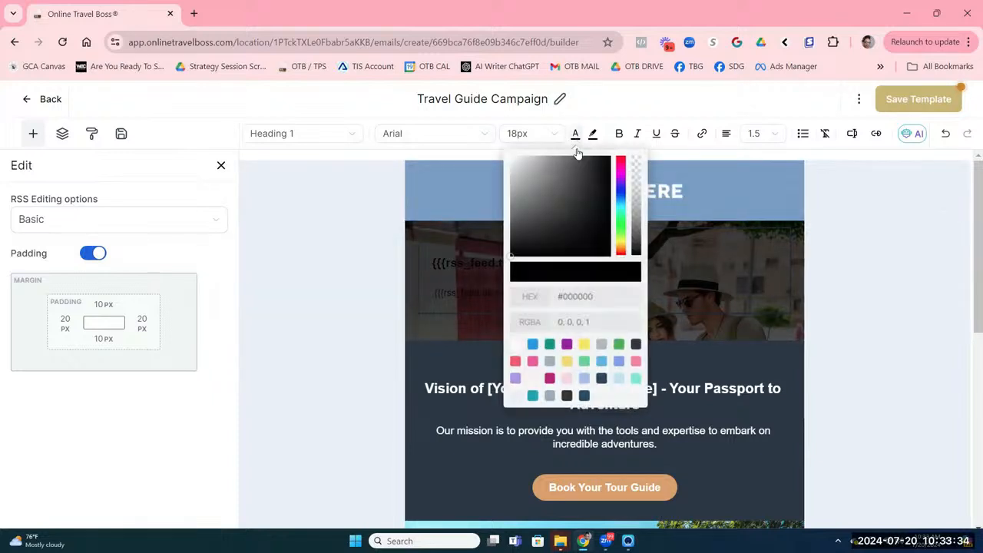
# Step: Make all the RSS header's feed title and description text white (#FFFFFF)
pyautogui.click(513, 162)
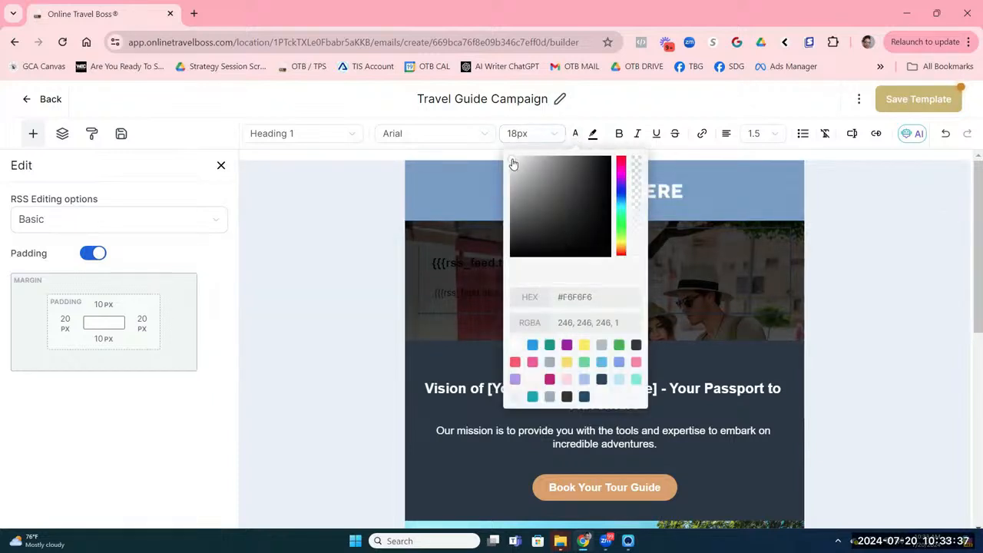
pyautogui.click(466, 265)
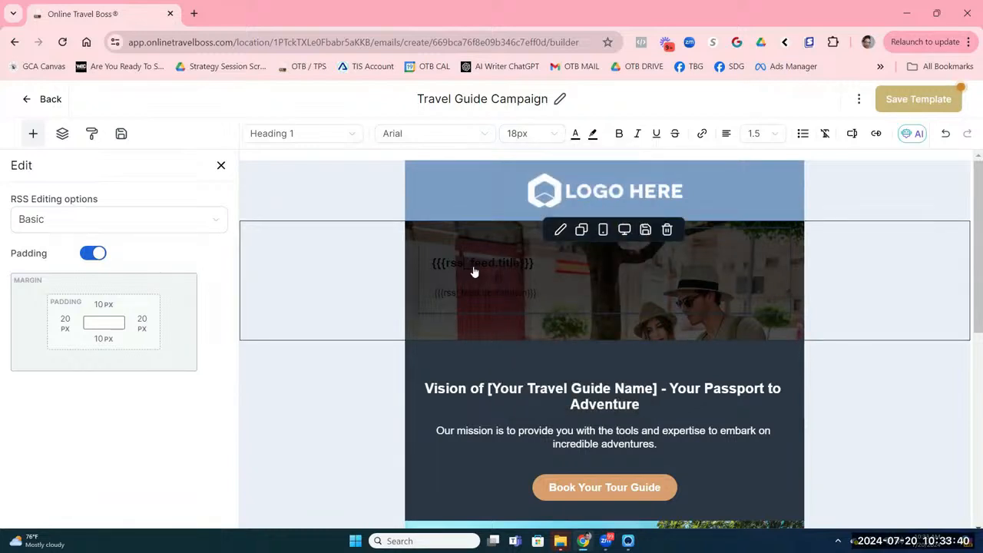
pyautogui.hotkey('ctrl', 'a')
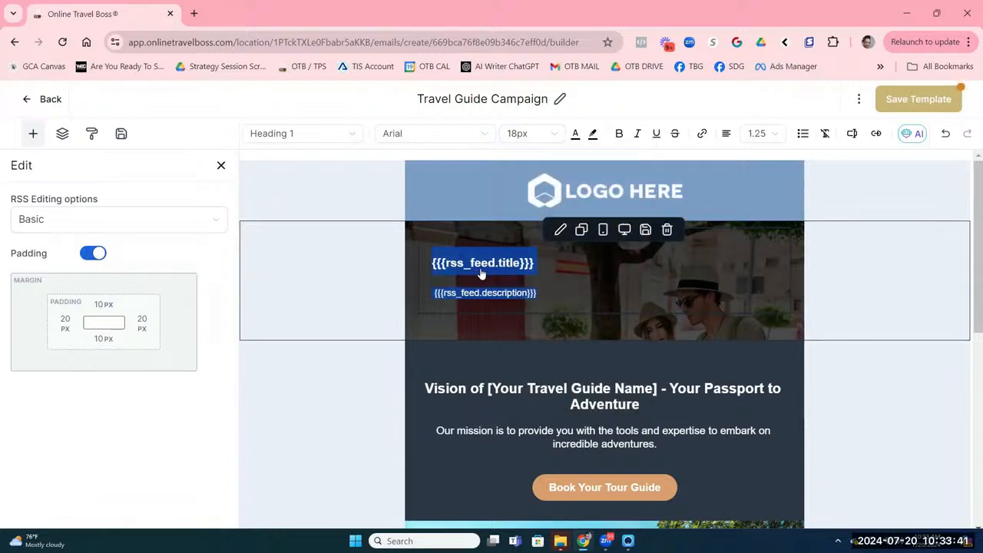
pyautogui.click(575, 133)
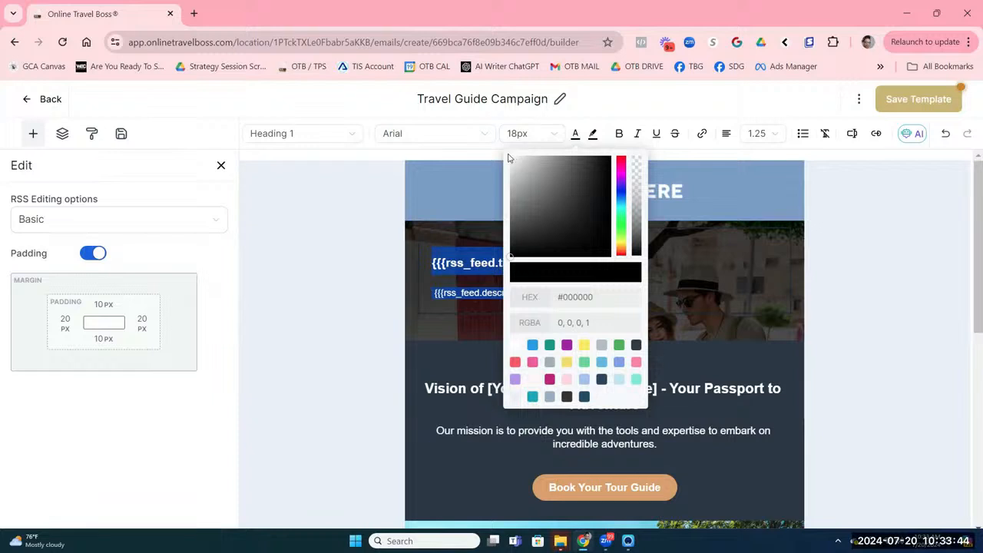
pyautogui.click(512, 162)
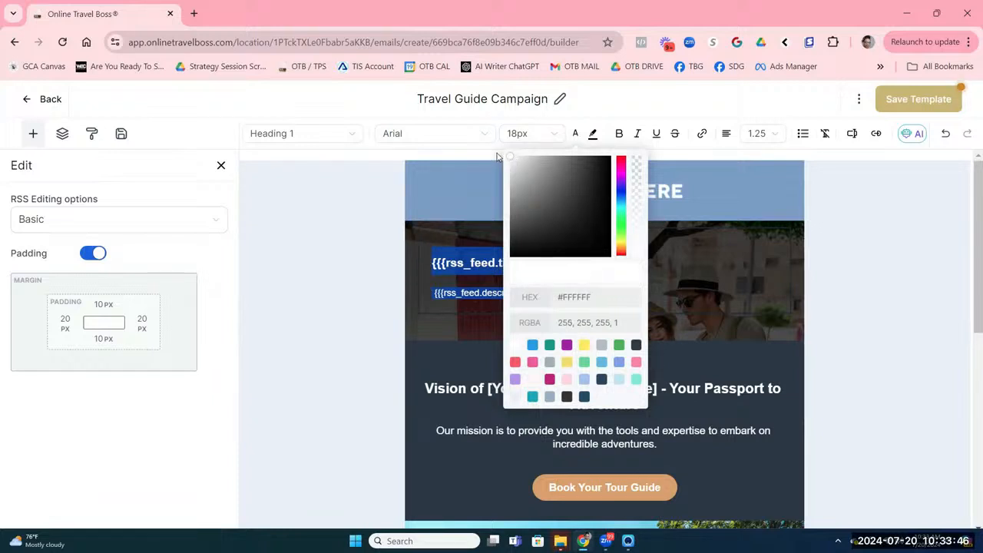
pyautogui.click(439, 324)
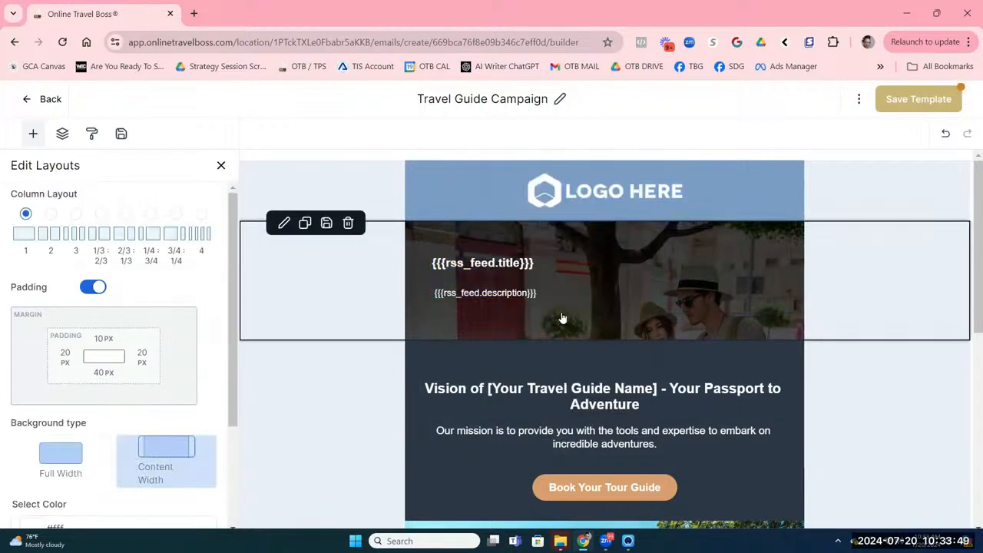
# Step: Add an RSS Items block with title, content and 'Read on »' placeholders under the RSS header
pyautogui.click(221, 167)
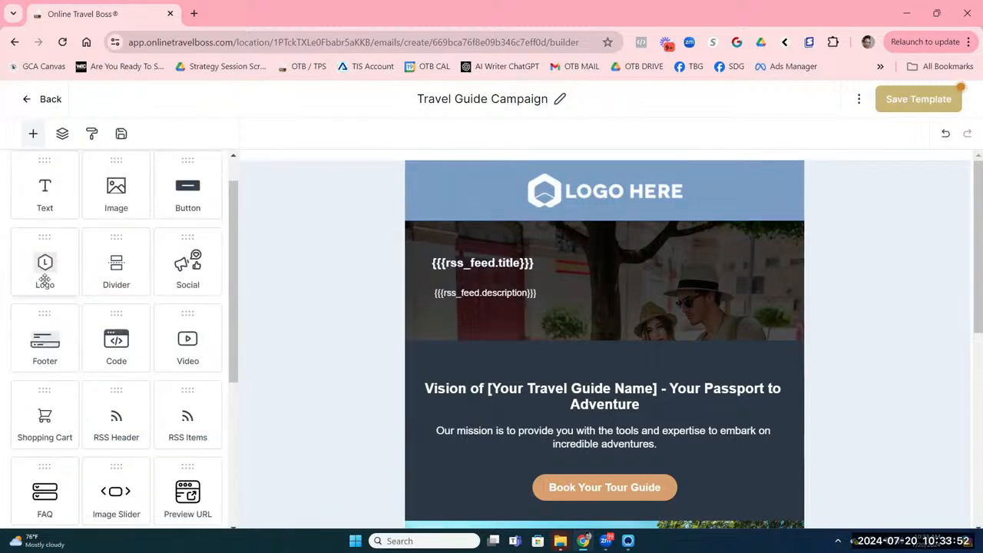
pyautogui.scroll(-3, 59, 288)
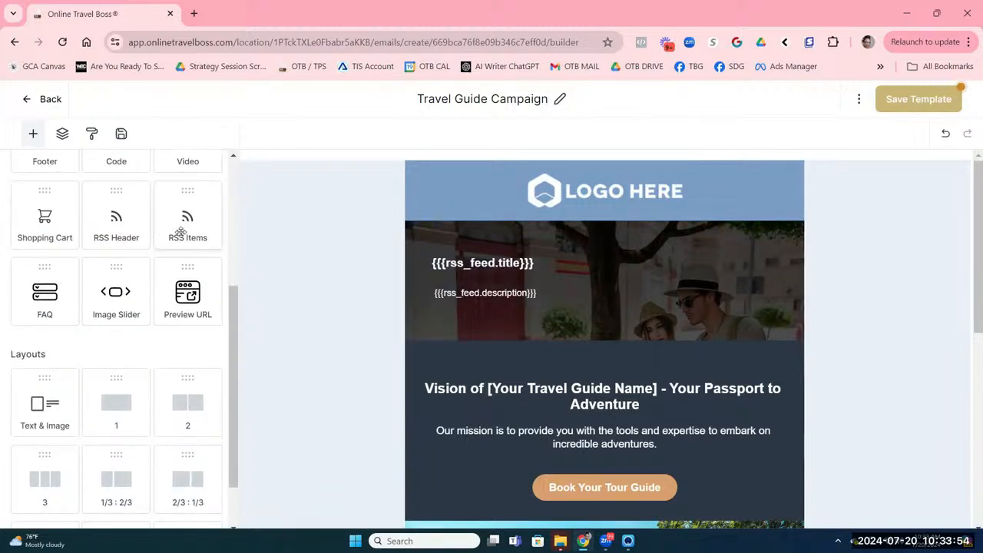
pyautogui.moveTo(183, 230); pyautogui.dragTo(590, 297)
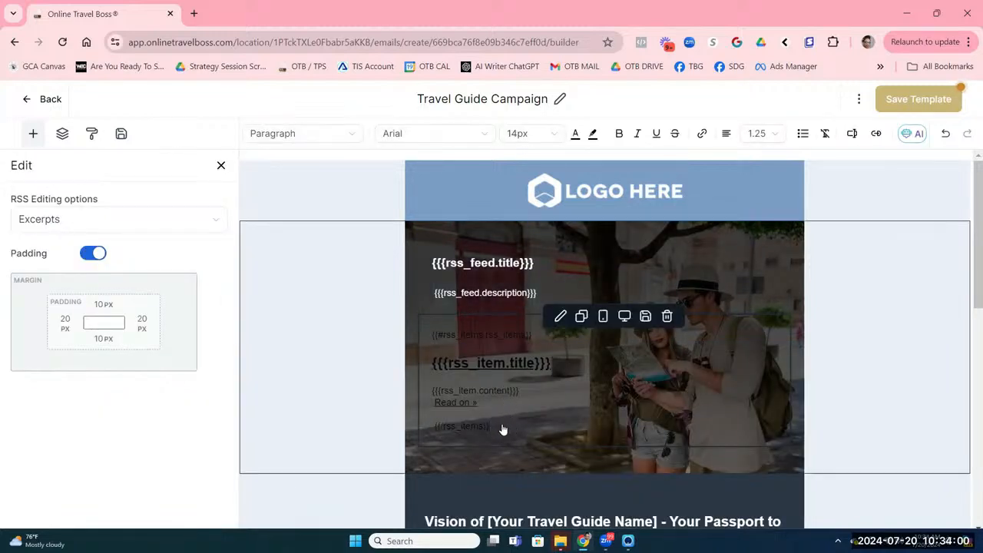
pyautogui.moveTo(494, 427); pyautogui.dragTo(428, 328)
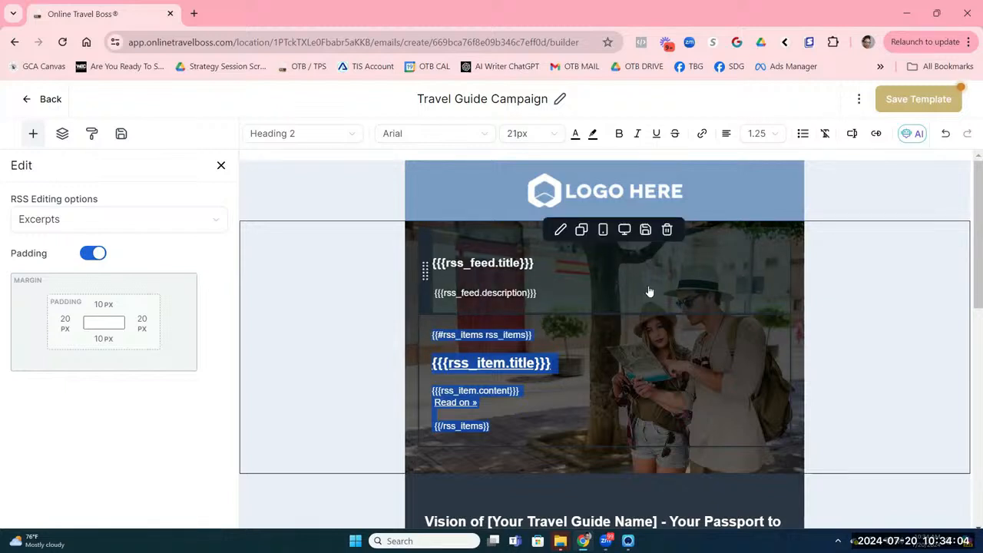
pyautogui.scroll(-1, 649, 292)
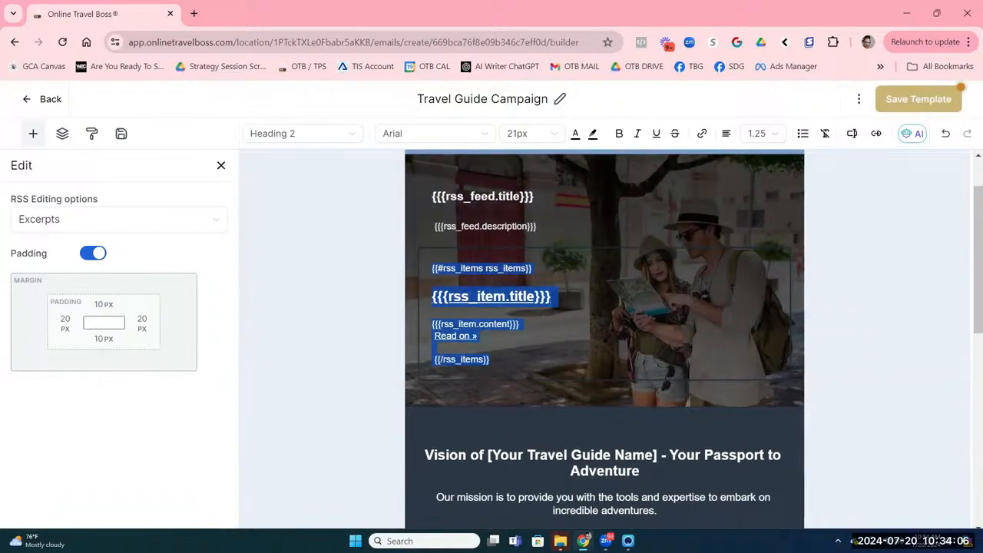
pyautogui.click(33, 134)
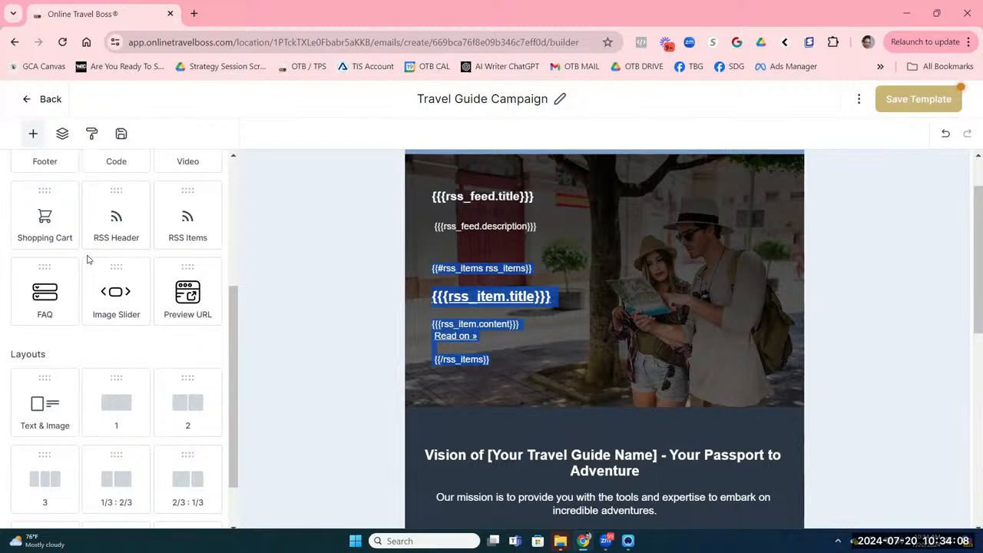
# Step: Add an empty one-column section and move it directly above the Vision section
pyautogui.scroll(-1, 75, 189)
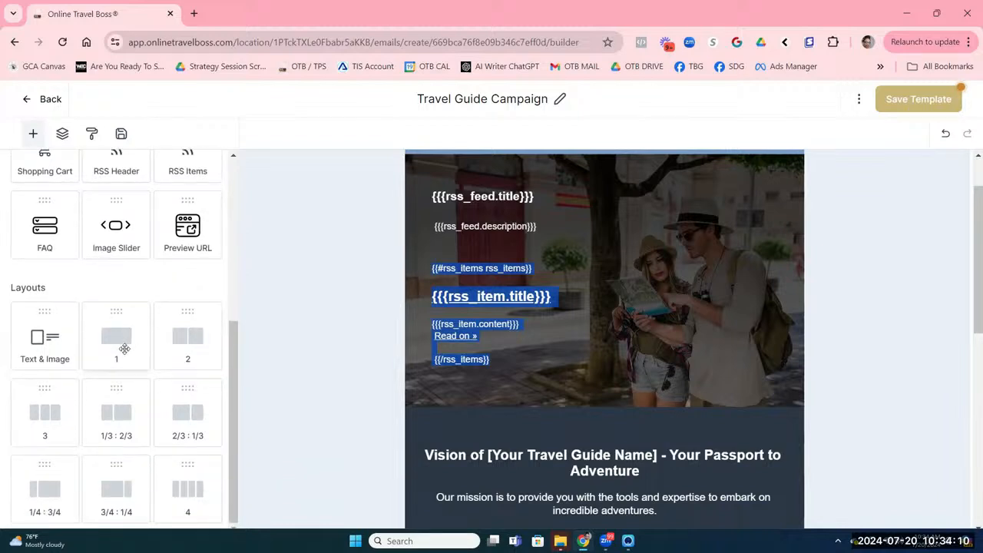
pyautogui.moveTo(119, 343); pyautogui.dragTo(561, 449)
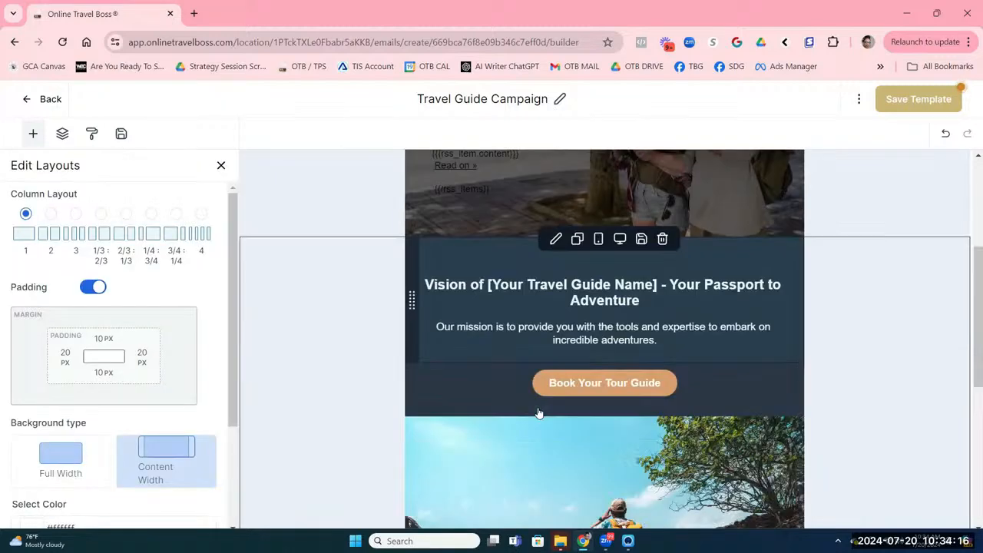
pyautogui.scroll(-3, 539, 411)
pyautogui.scroll(3, 539, 411)
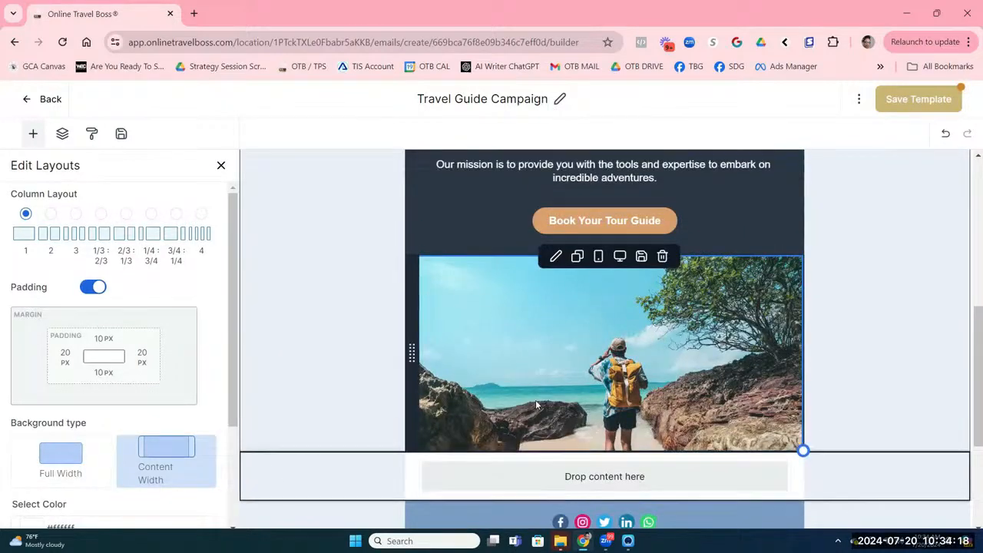
pyautogui.click(411, 353)
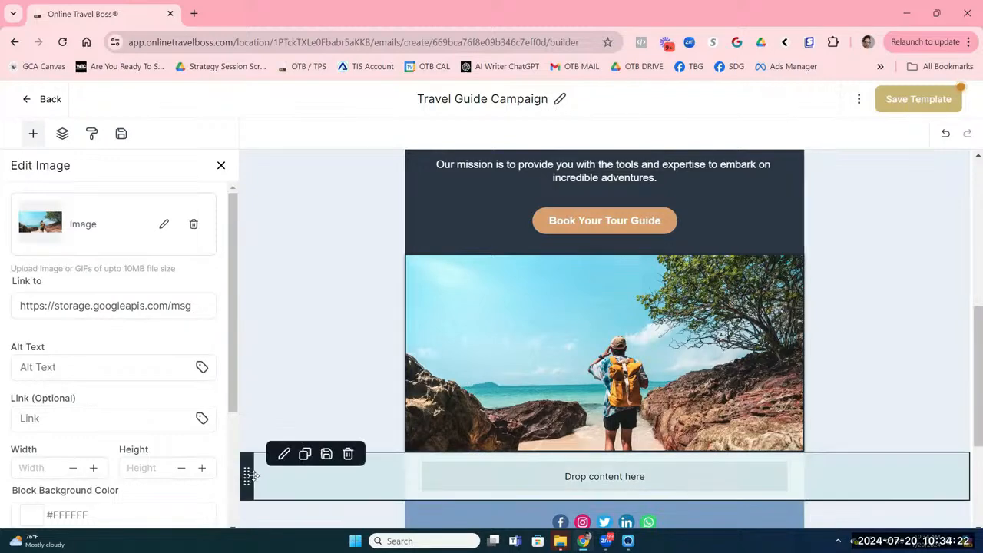
pyautogui.moveTo(245, 476); pyautogui.dragTo(277, 243)
pyautogui.scroll(3, 277, 242)
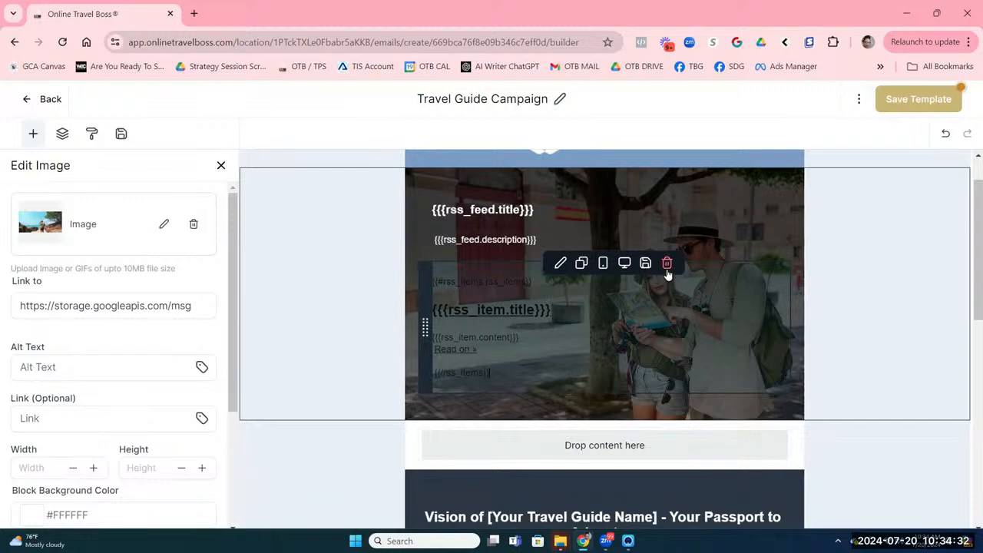
# Step: Remove the RSS items, restore the banner section with Undo, then delete its RSS header block
pyautogui.click(666, 265)
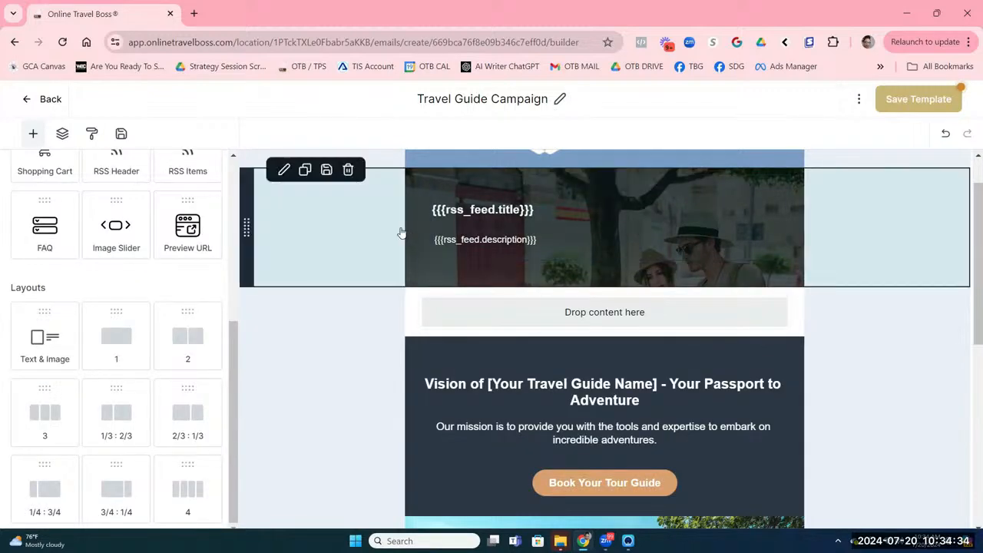
pyautogui.click(348, 170)
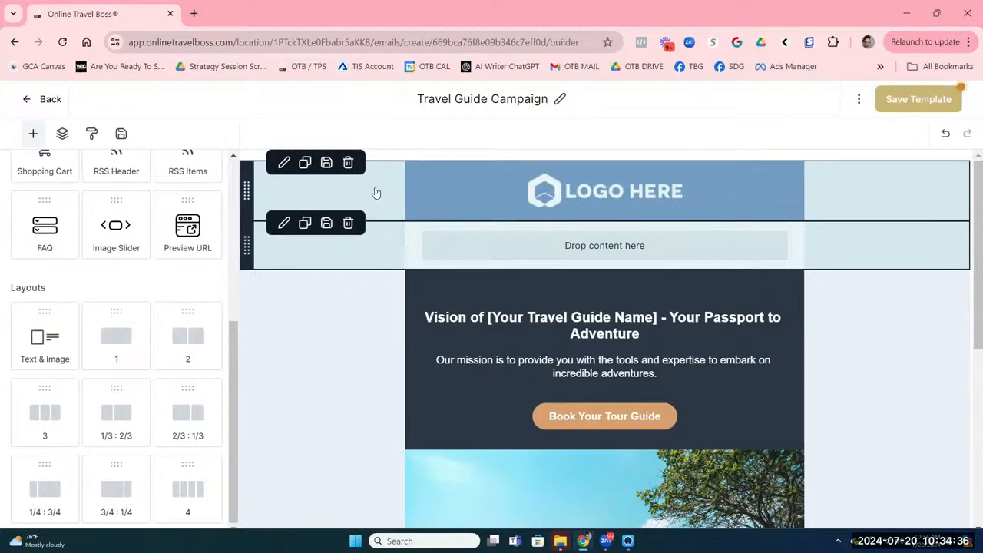
pyautogui.click(945, 134)
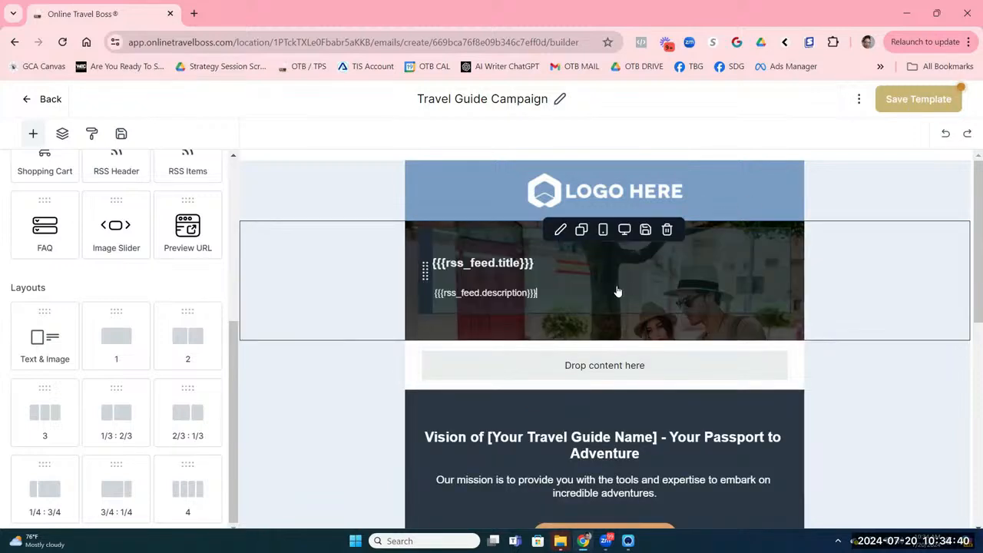
pyautogui.click(576, 285)
pyautogui.moveTo(557, 244)
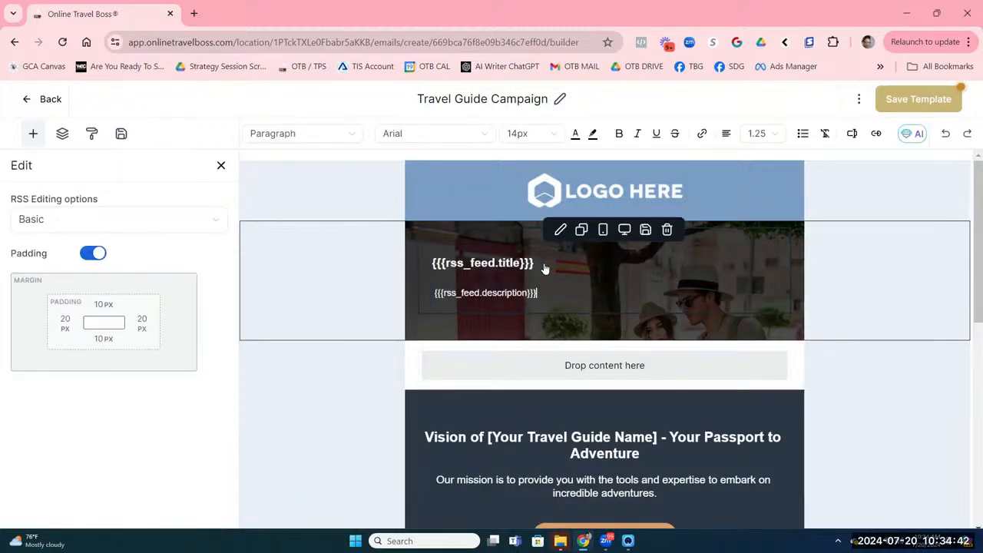
pyautogui.click(667, 231)
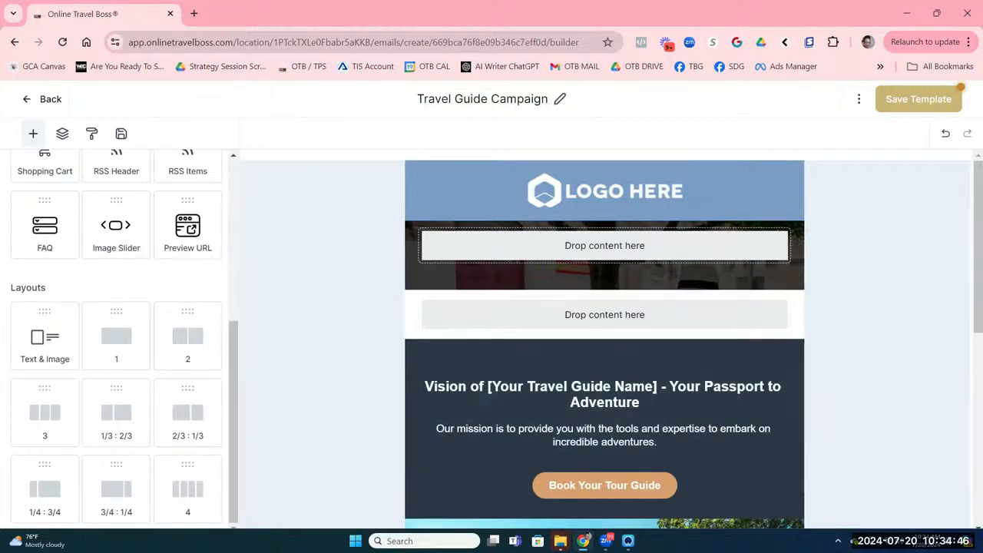
pyautogui.scroll(3, 114, 285)
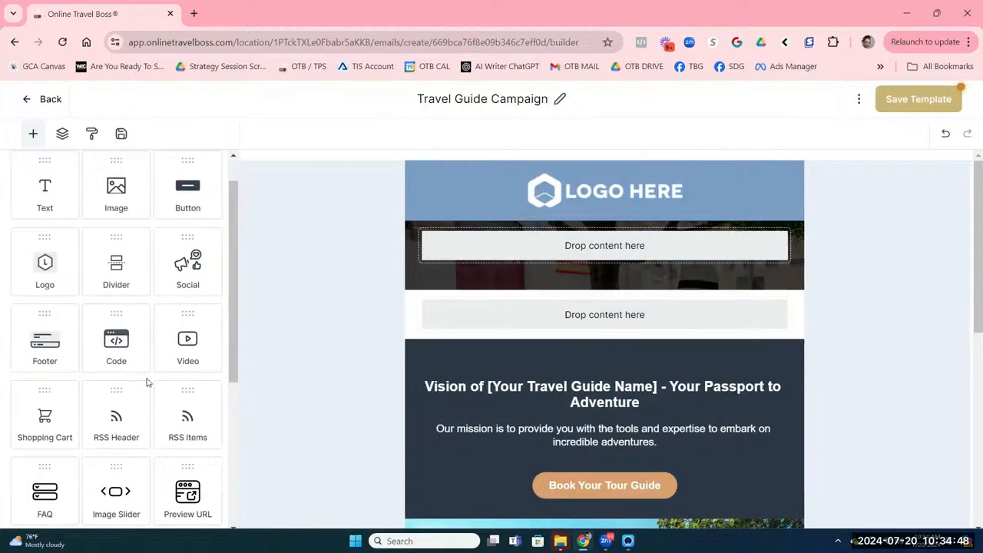
# Step: Drop an RSS Header into the empty section under the banner, with RSS Items beneath it
pyautogui.scroll(-1, 149, 382)
pyautogui.moveTo(107, 360); pyautogui.dragTo(515, 347)
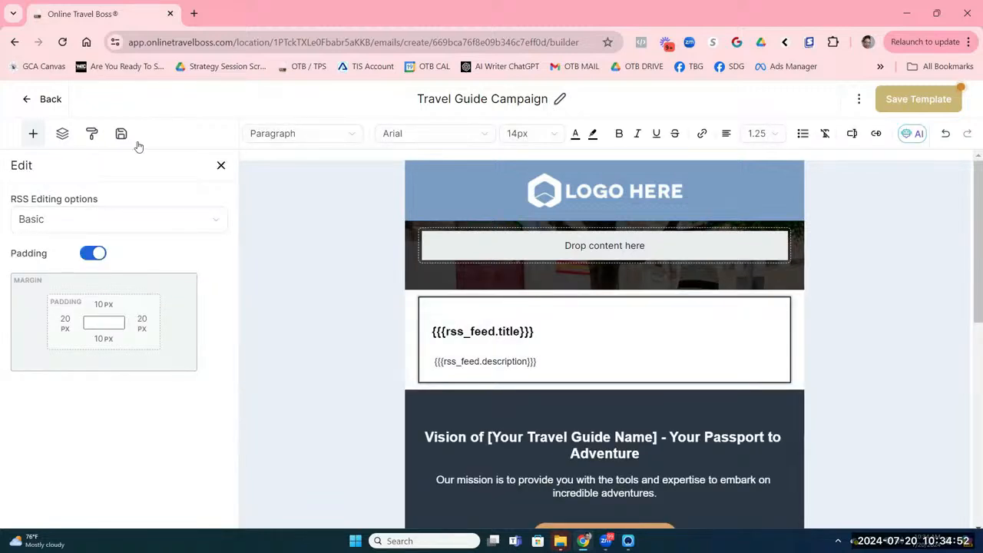
pyautogui.click(222, 167)
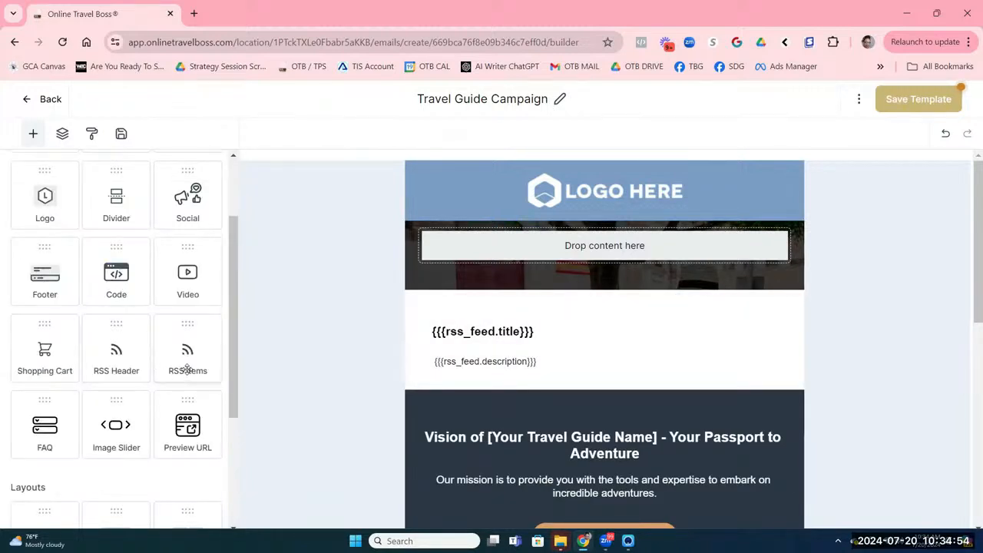
pyautogui.moveTo(185, 368); pyautogui.dragTo(526, 367)
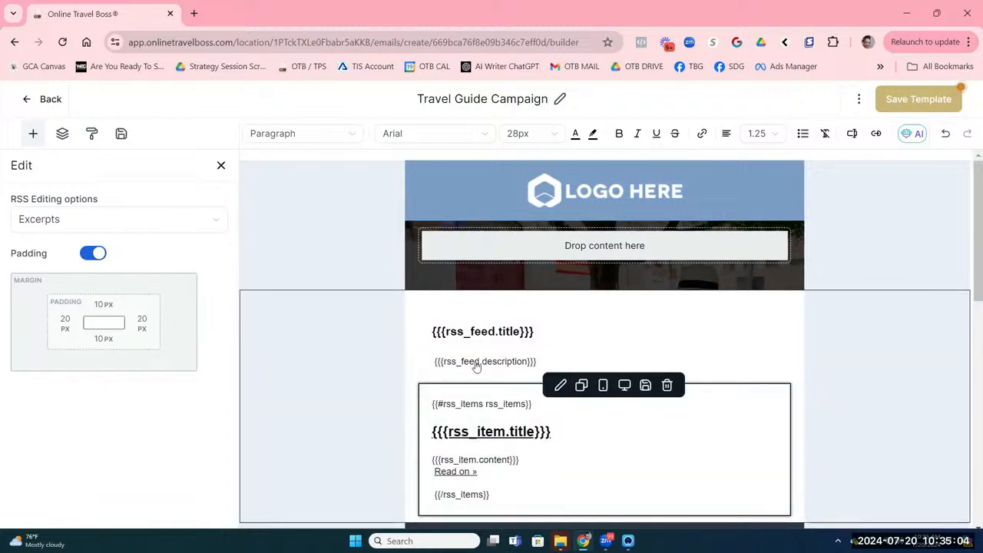
pyautogui.click(528, 246)
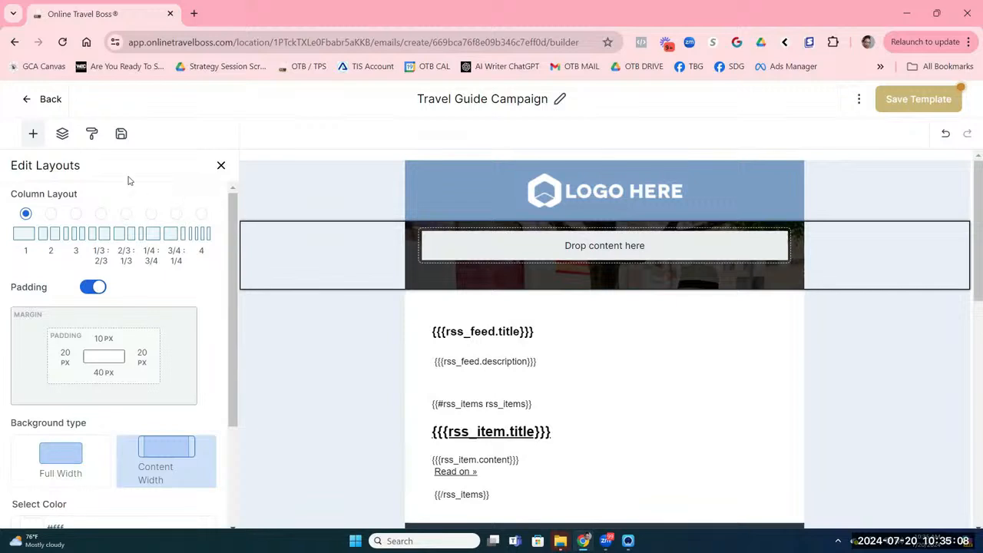
pyautogui.click(33, 134)
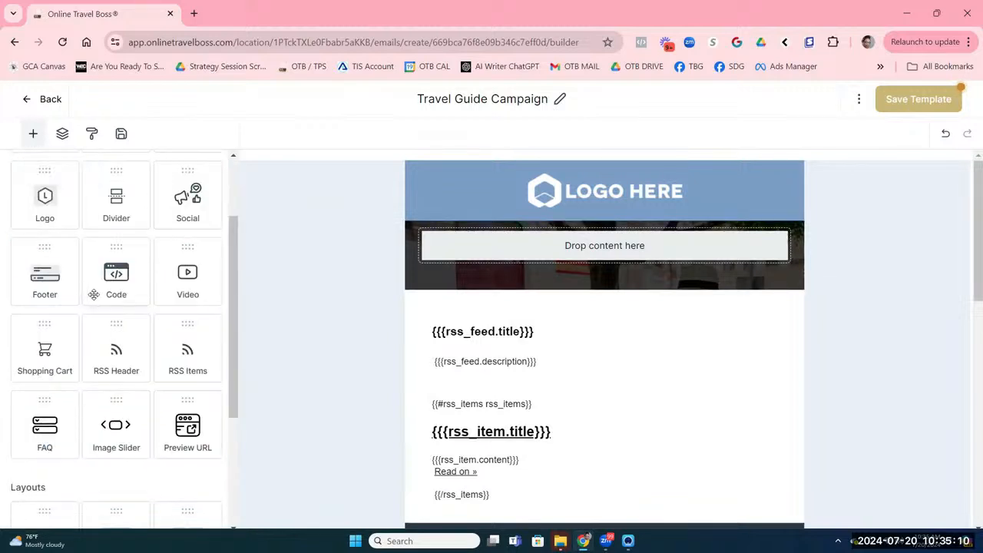
# Step: Drop a Text block into the photo banner and delete its placeholder heading
pyautogui.scroll(2, 125, 290)
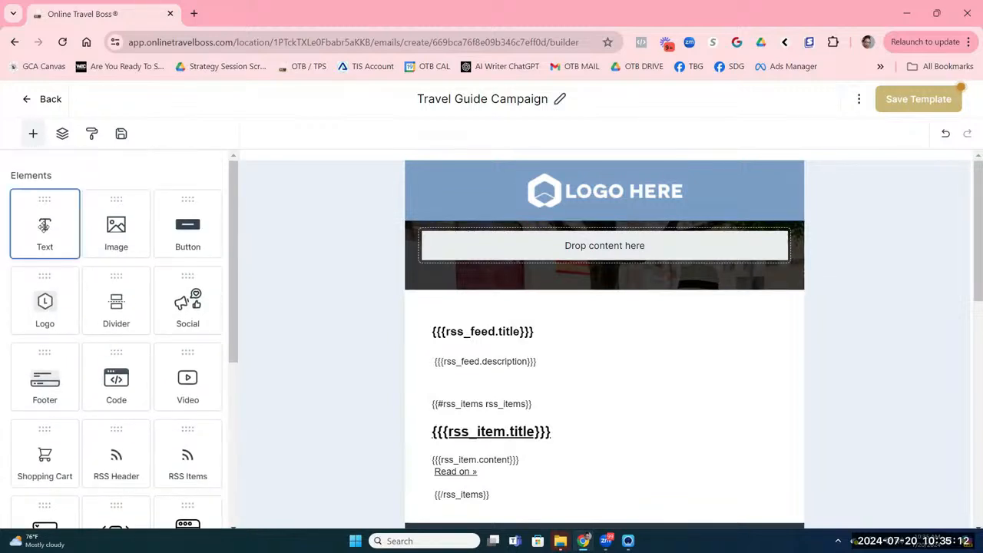
pyautogui.moveTo(69, 238); pyautogui.dragTo(438, 256)
pyautogui.click(489, 261)
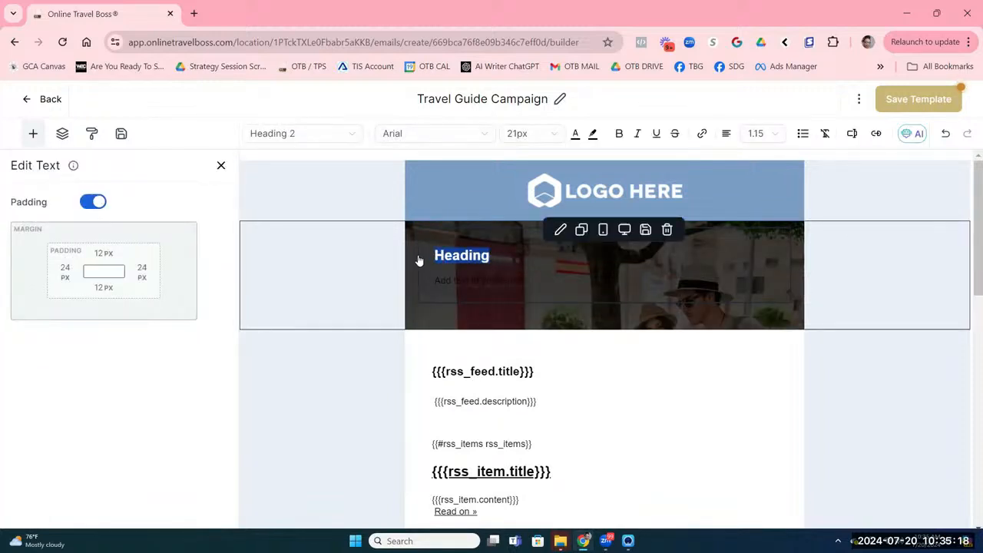
pyautogui.write('D')
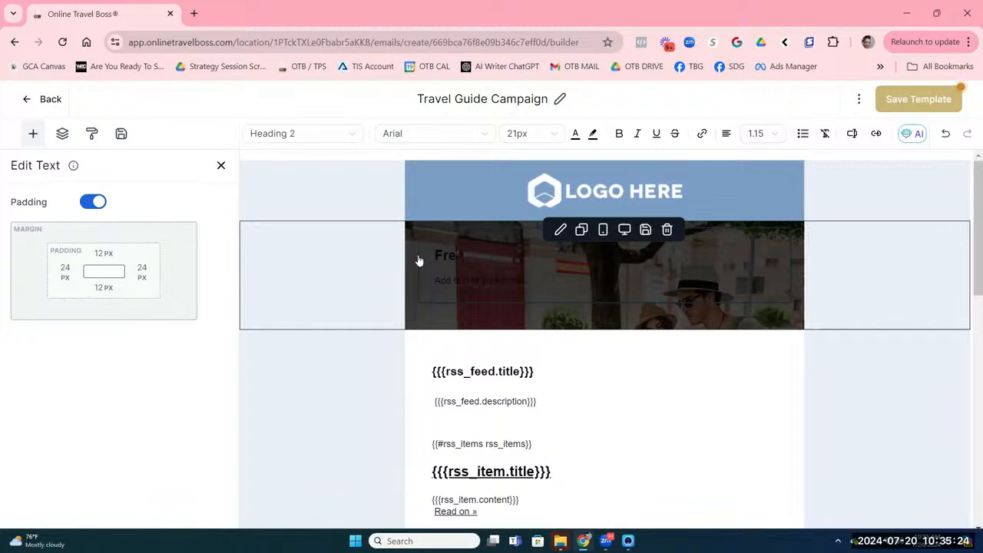
pyautogui.press('BackSpace')
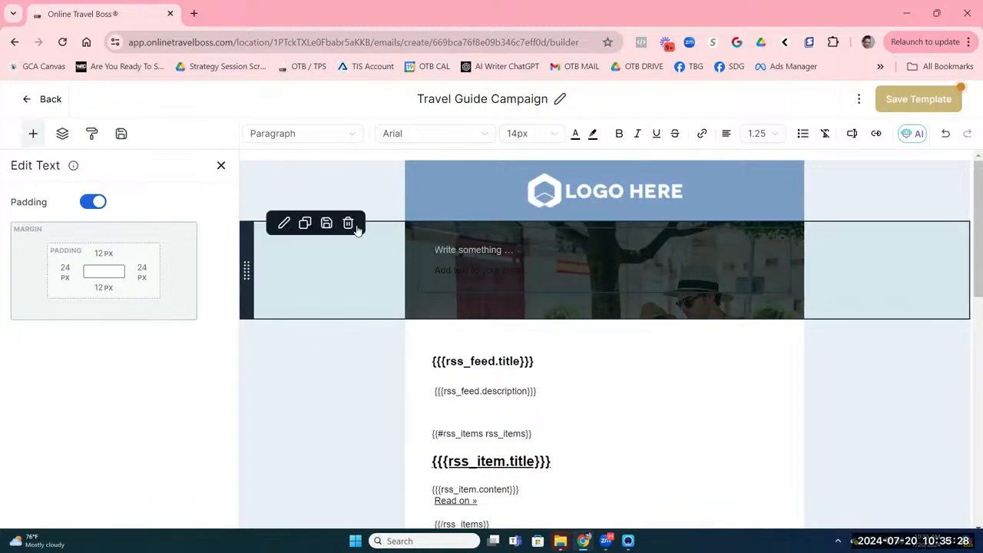
# Step: Delete the whole photo banner row, leaving the RSS items block below the logo
pyautogui.click(357, 231)
pyautogui.click(350, 223)
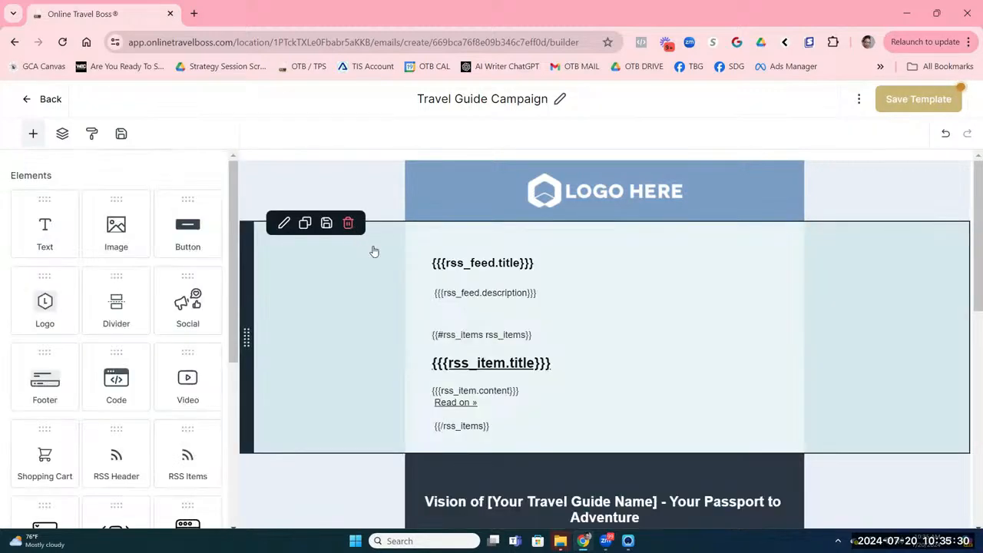
pyautogui.click(588, 358)
pyautogui.scroll(-2, 618, 349)
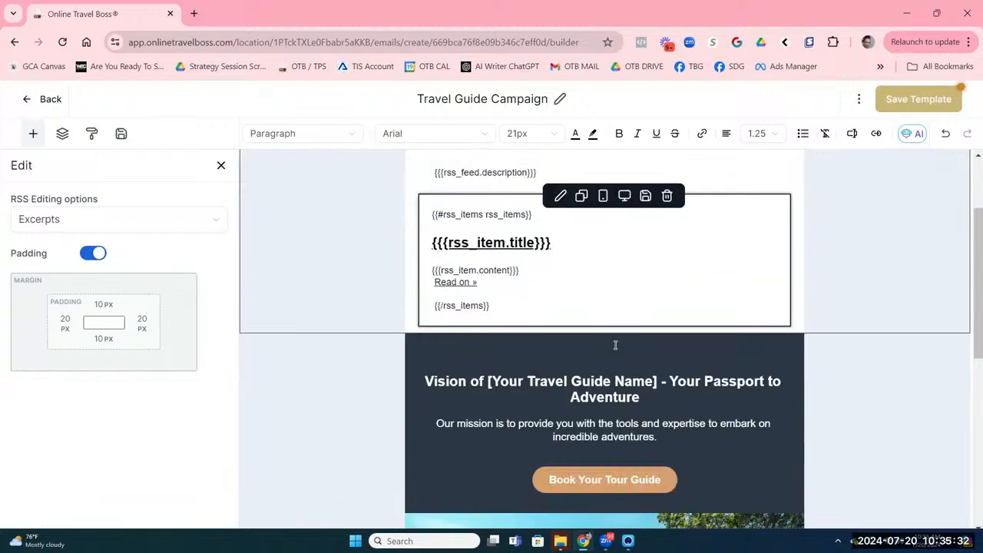
# Step: Clear the logo's Link to and insert the pink-dot TB logo from the OTB Logos media folder
pyautogui.scroll(2, 614, 345)
pyautogui.click(582, 193)
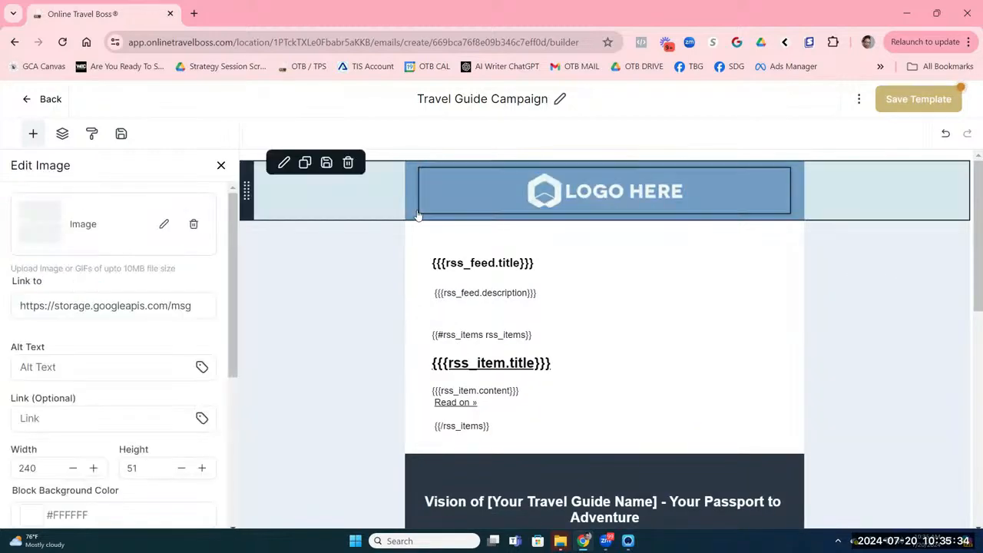
pyautogui.tripleClick(154, 306)
pyautogui.press('BackSpace')
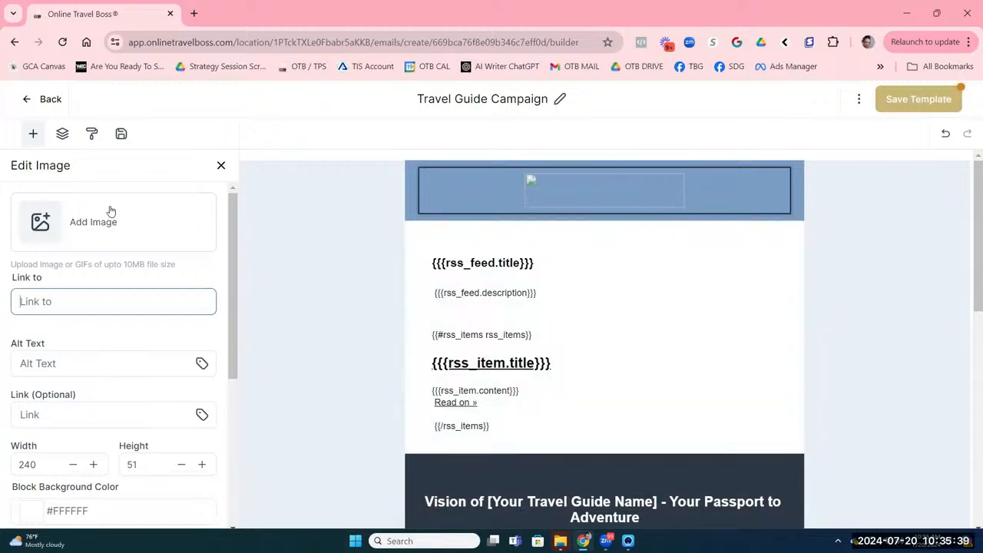
pyautogui.click(111, 212)
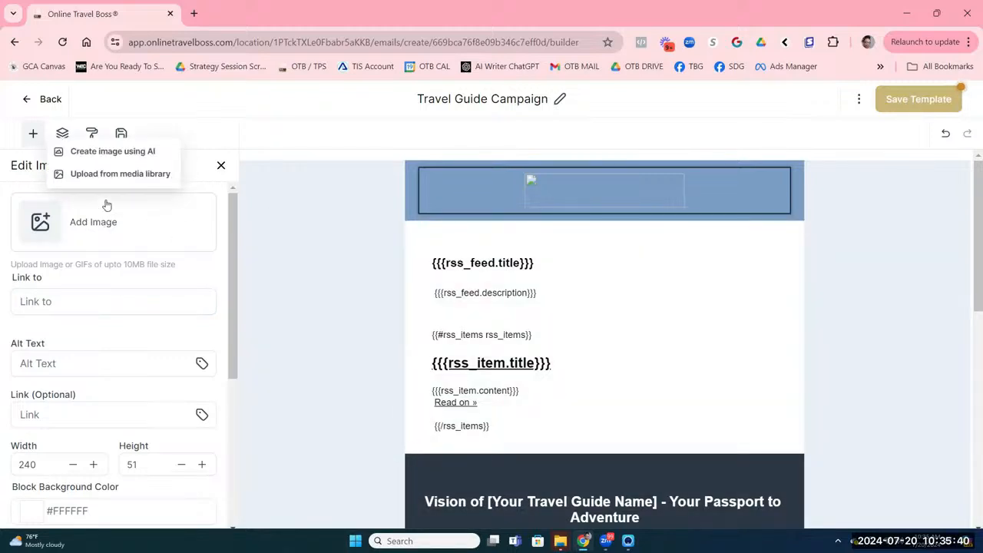
pyautogui.click(115, 175)
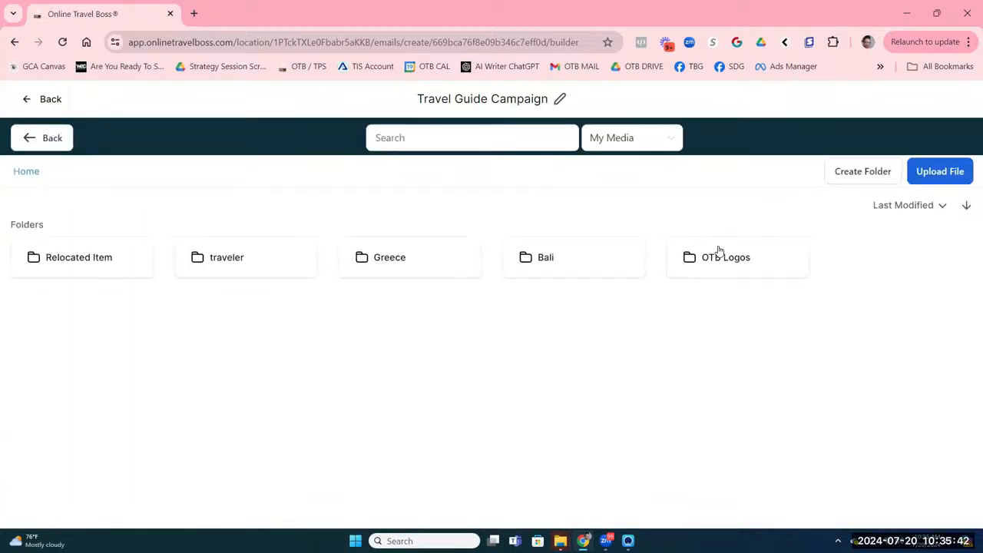
pyautogui.click(719, 251)
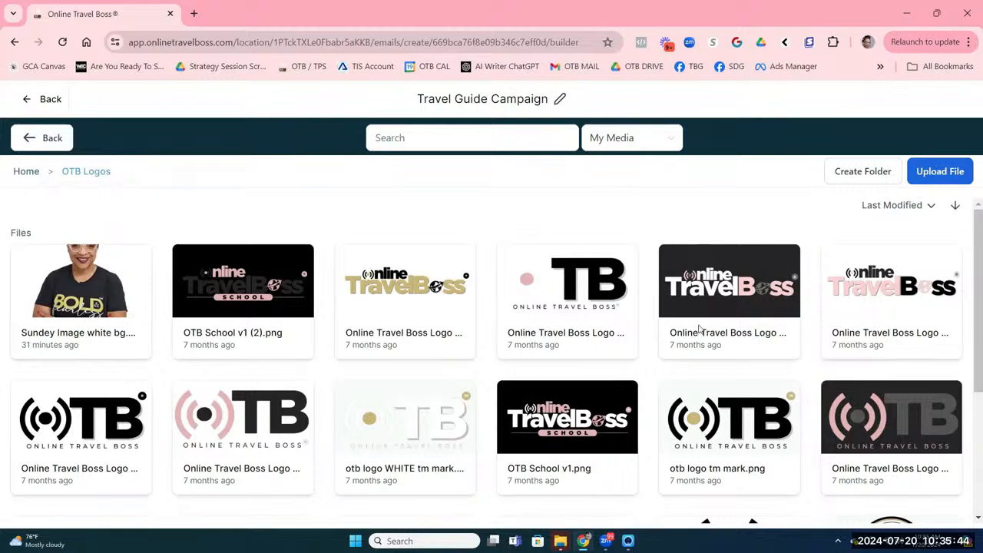
pyautogui.click(605, 310)
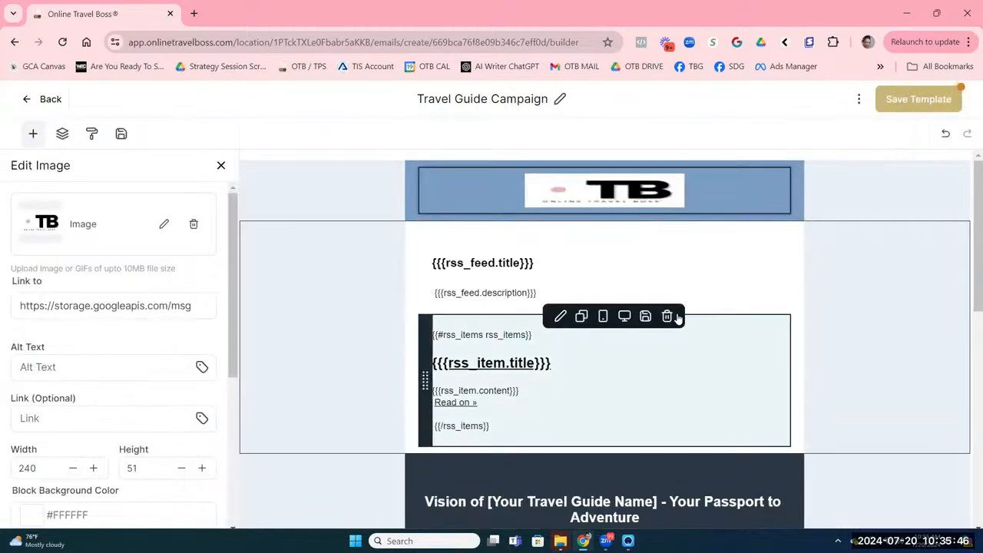
# Step: Clear the logo's width and height values and set its width to 150
pyautogui.click(69, 467)
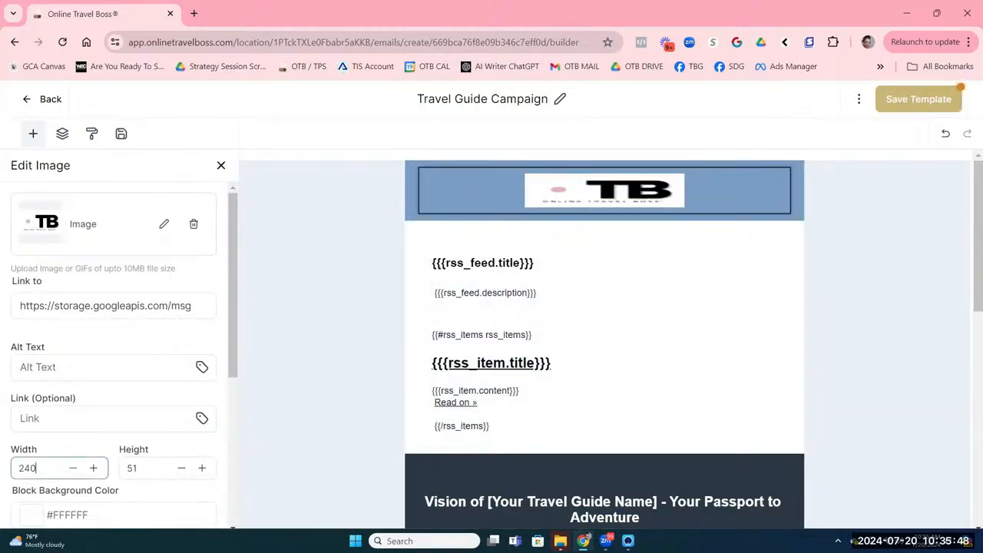
pyautogui.press('BackSpace')
pyautogui.press('BackSpace')
pyautogui.press('BackSpace')
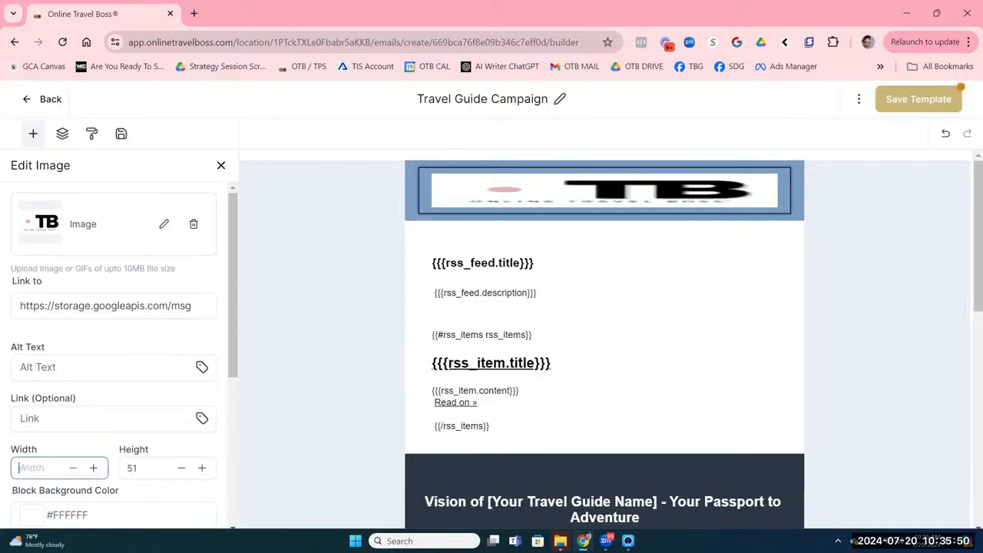
pyautogui.press('BackSpace')
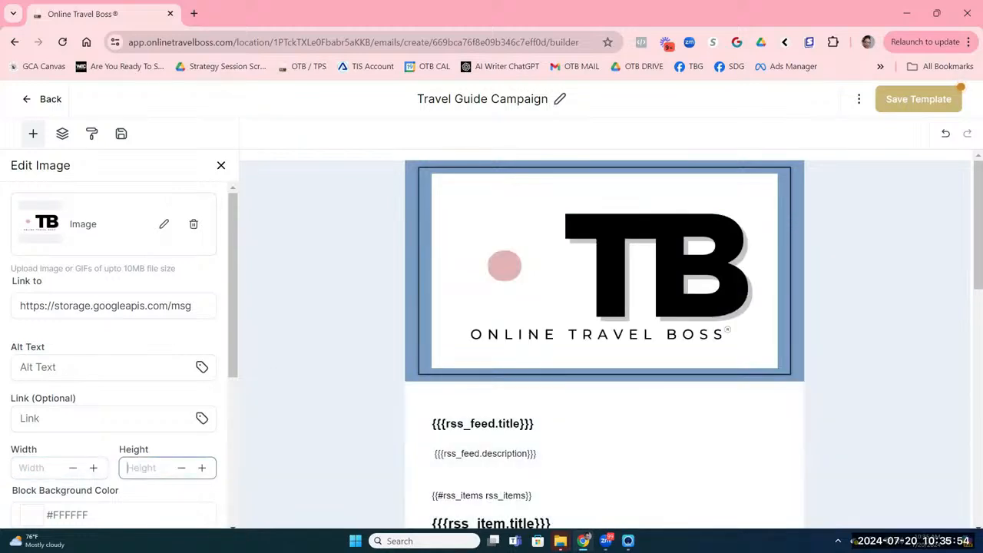
pyautogui.click(55, 461)
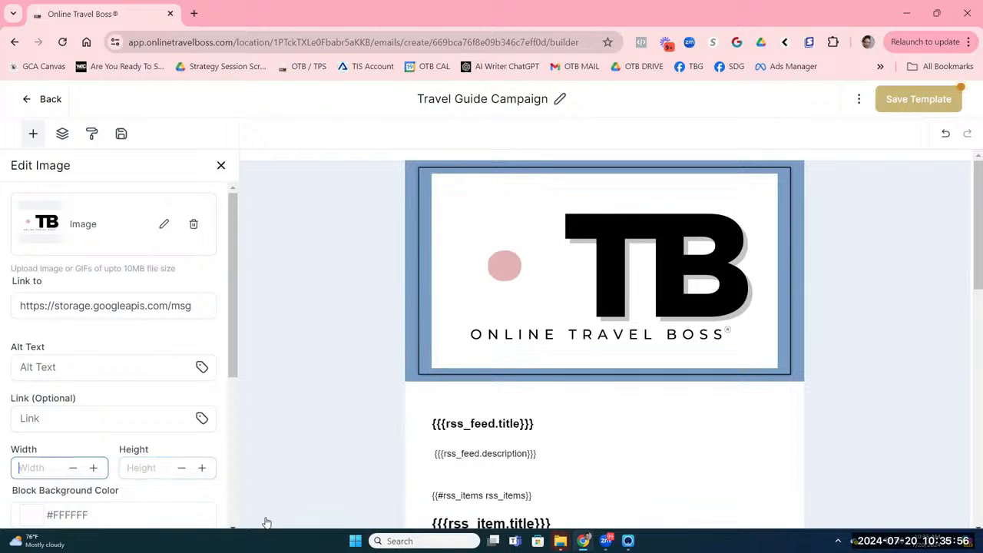
pyautogui.write('150')
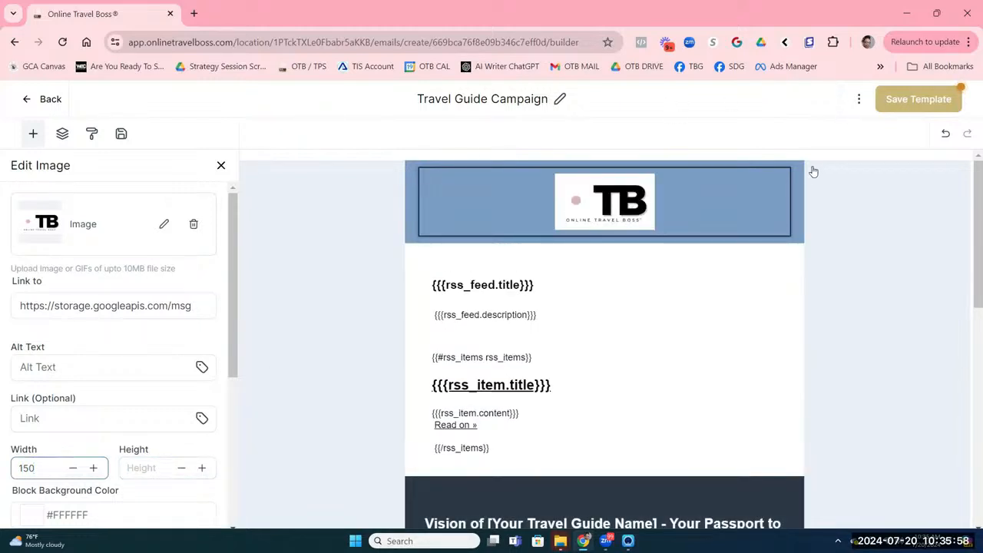
pyautogui.click(373, 277)
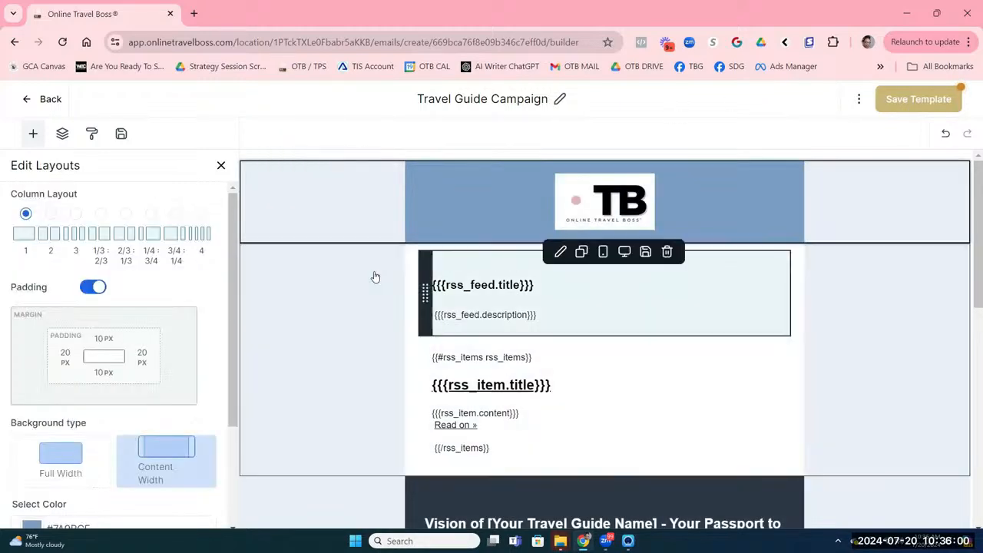
pyautogui.click(663, 379)
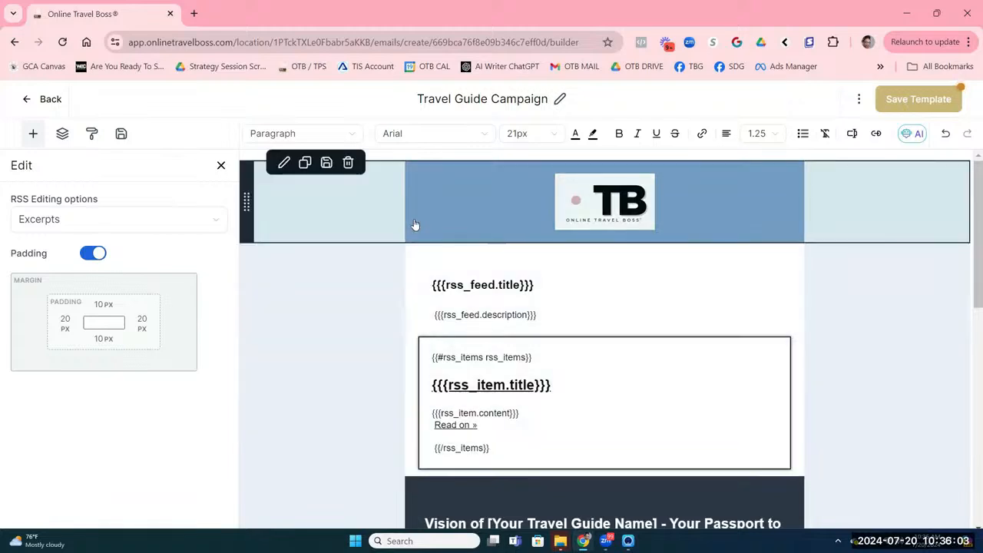
# Step: Set the logo header row's background colour to dark #333333
pyautogui.click(415, 224)
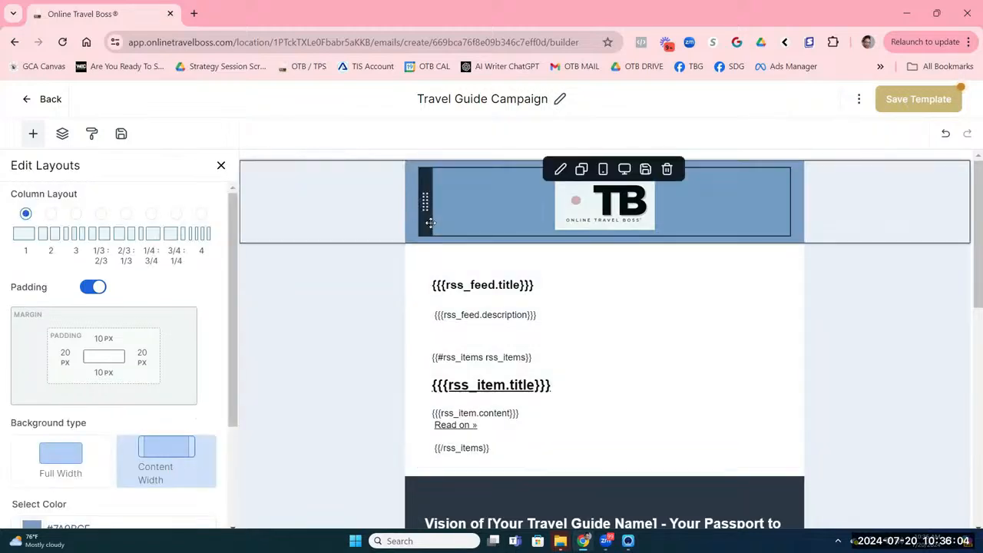
pyautogui.scroll(-2, 88, 405)
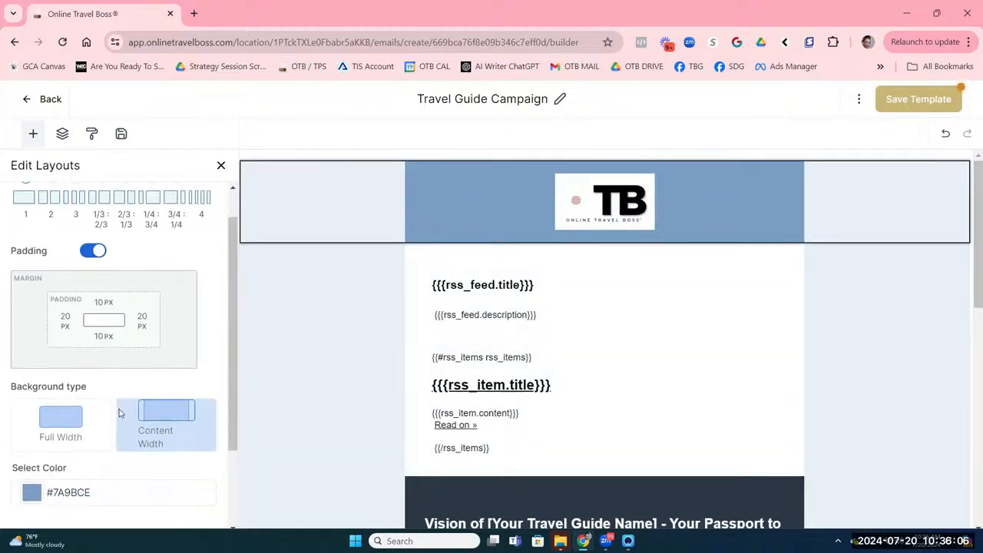
pyautogui.click(68, 391)
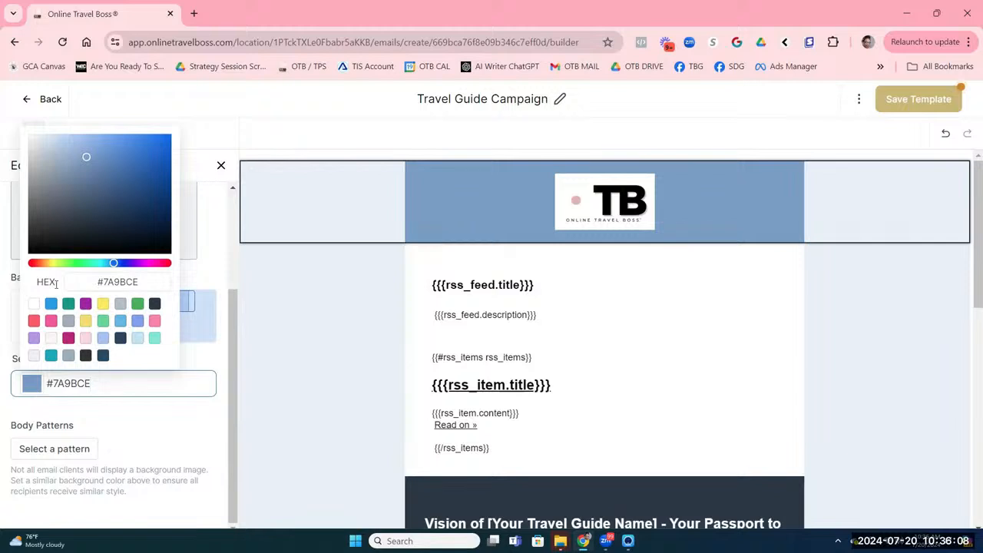
pyautogui.click(85, 355)
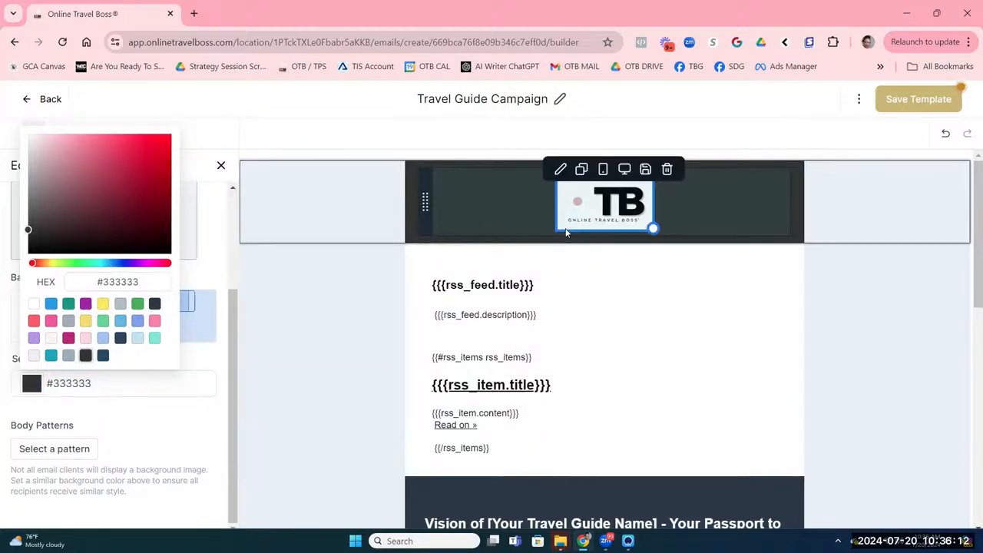
# Step: Replace the header logo with the white OTB logo from the OTB Logos media folder
pyautogui.click(572, 215)
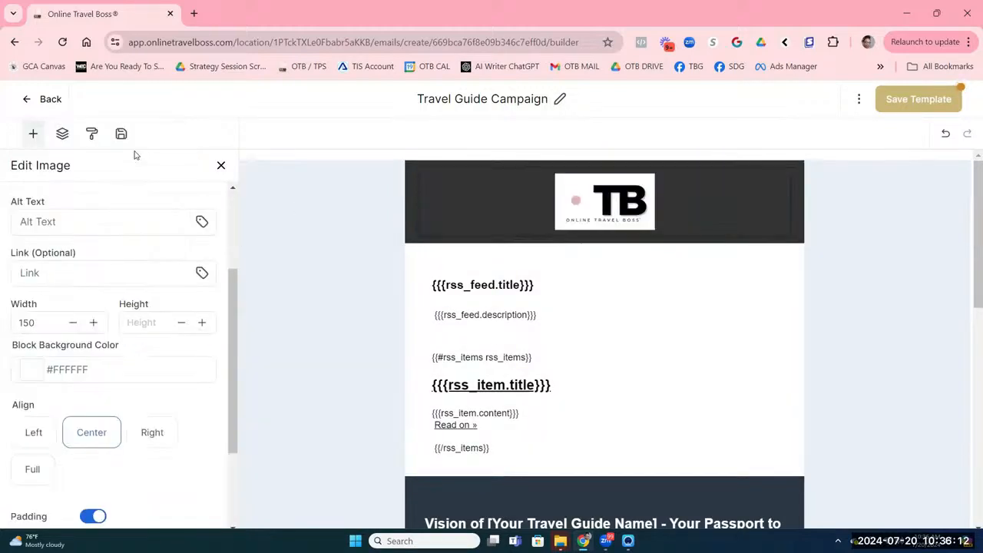
pyautogui.scroll(2, 167, 208)
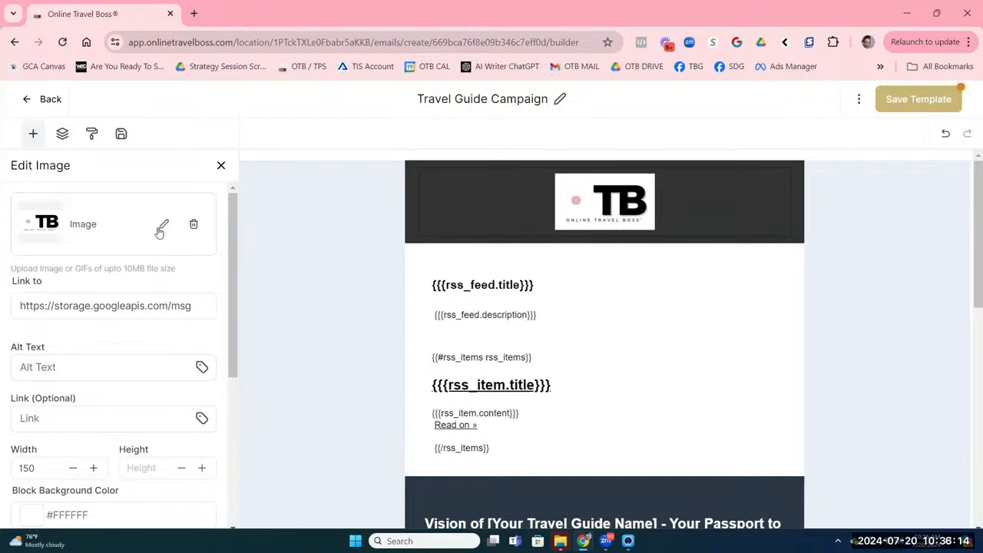
pyautogui.click(162, 224)
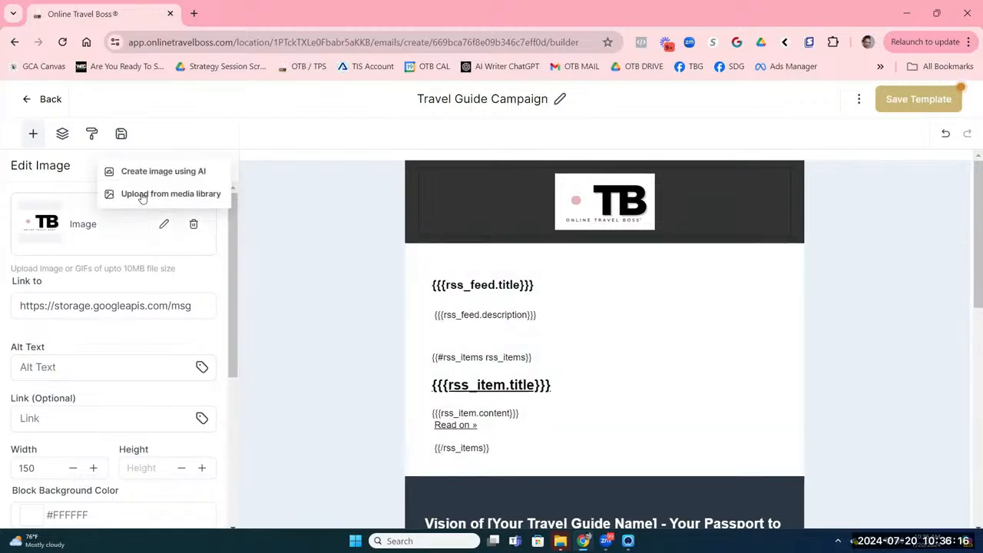
pyautogui.click(140, 194)
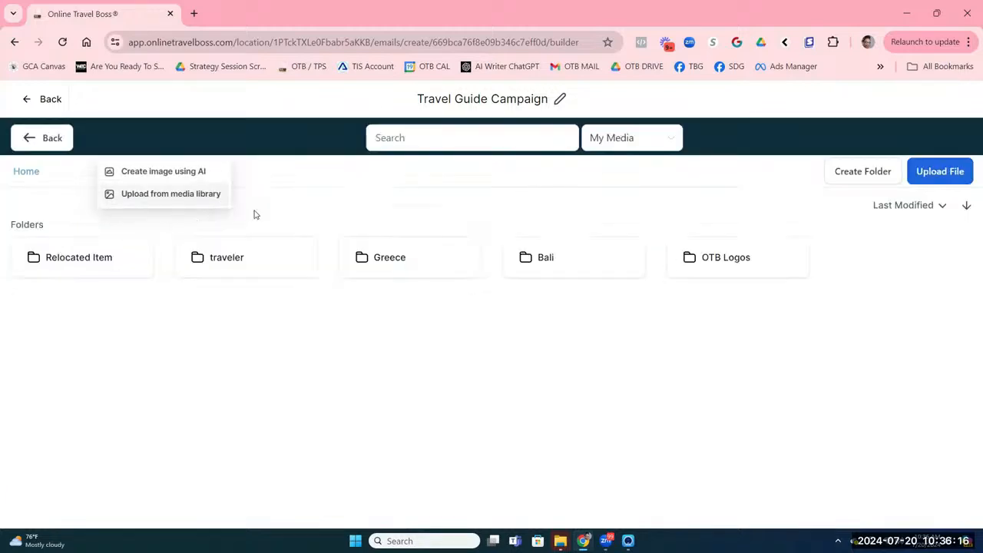
pyautogui.doubleClick(684, 282)
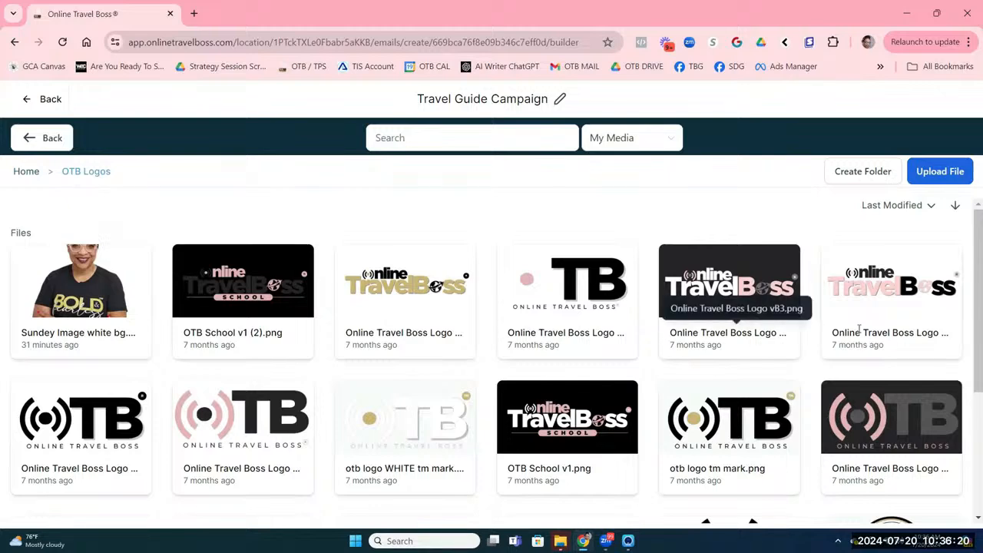
pyautogui.click(404, 464)
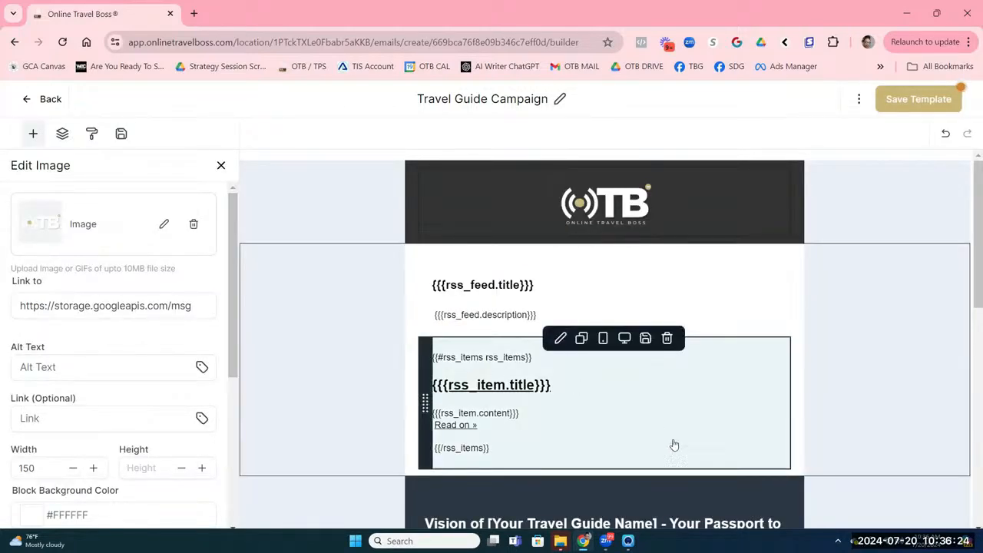
# Step: Replace the dark section's 'Vision of…' heading text with 'Book Your Next Journey Today'
pyautogui.click(520, 349)
pyautogui.scroll(-3, 520, 338)
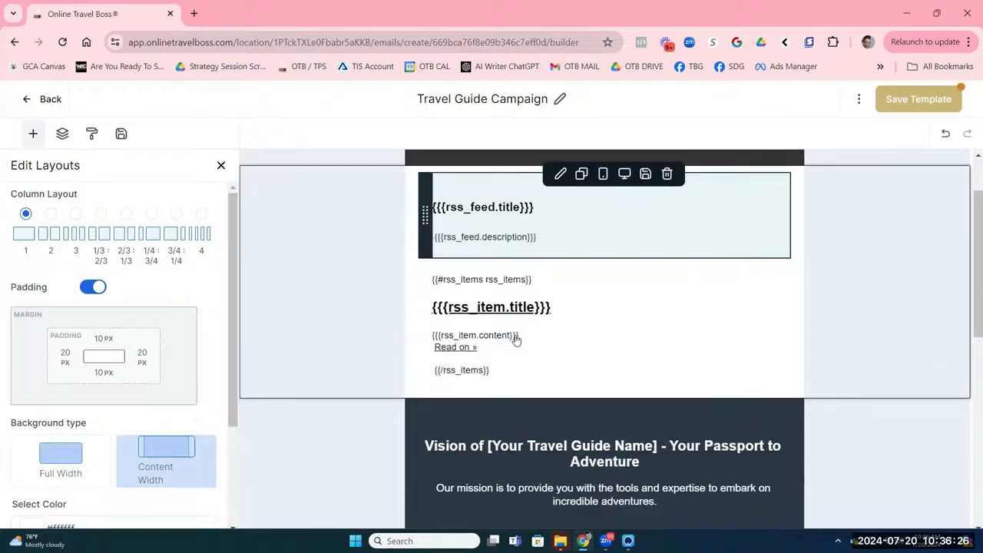
pyautogui.scroll(-3, 521, 335)
pyautogui.scroll(3, 538, 336)
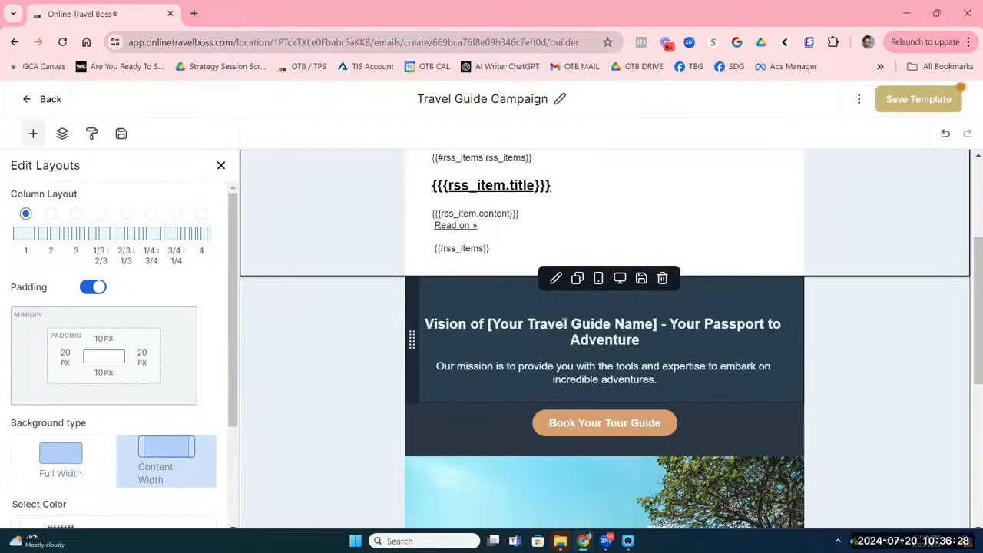
pyautogui.click(565, 323)
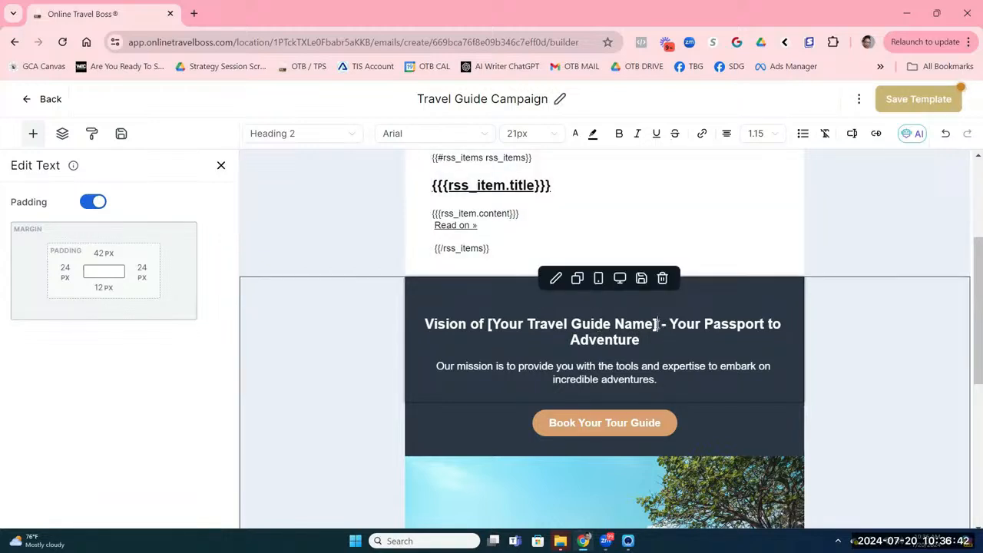
pyautogui.moveTo(659, 324); pyautogui.dragTo(557, 333)
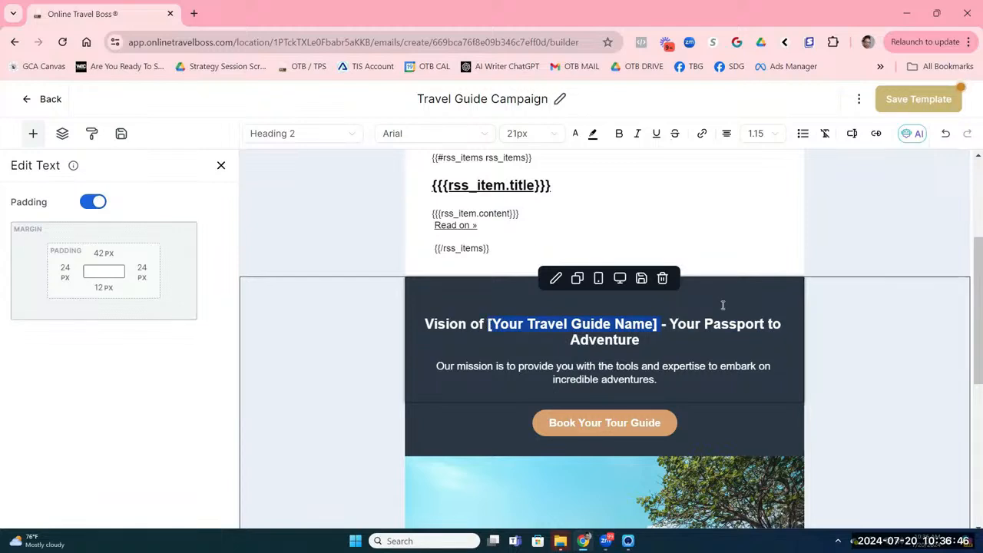
pyautogui.press('BackSpace')
pyautogui.press('BackSpace')
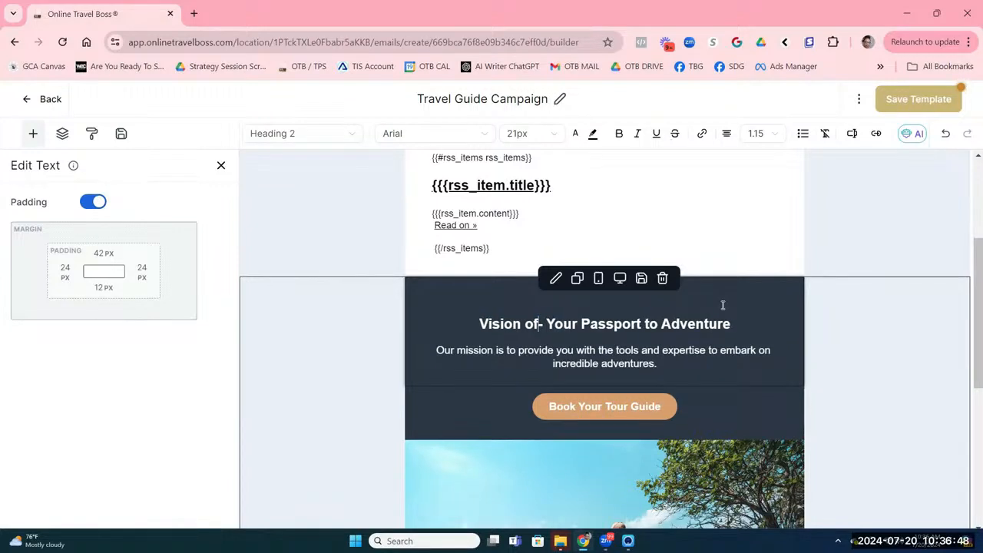
pyautogui.hotkey('shift', 'End')
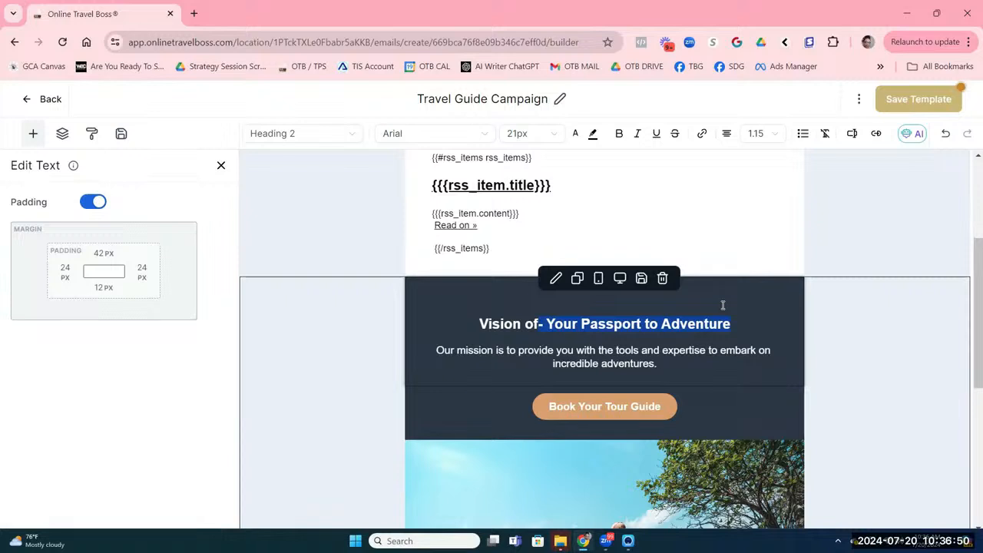
pyautogui.press('BackSpace')
pyautogui.press('BackSpace')
pyautogui.press('BackSpace')
pyautogui.press('BackSpace')
pyautogui.press('BackSpace')
pyautogui.press('BackSpace')
pyautogui.press('BackSpace')
pyautogui.press('BackSpace')
pyautogui.press('BackSpace')
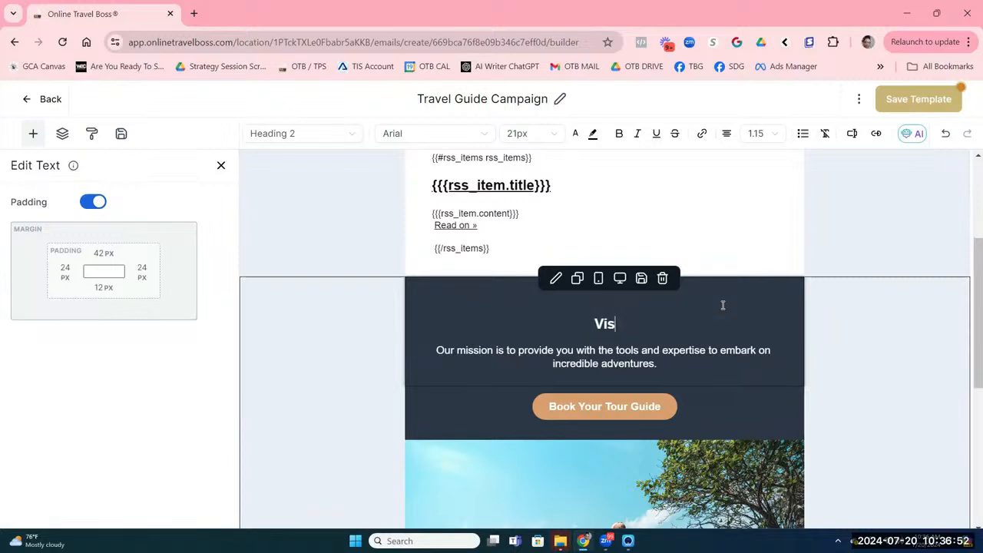
pyautogui.write('Book Your Next')
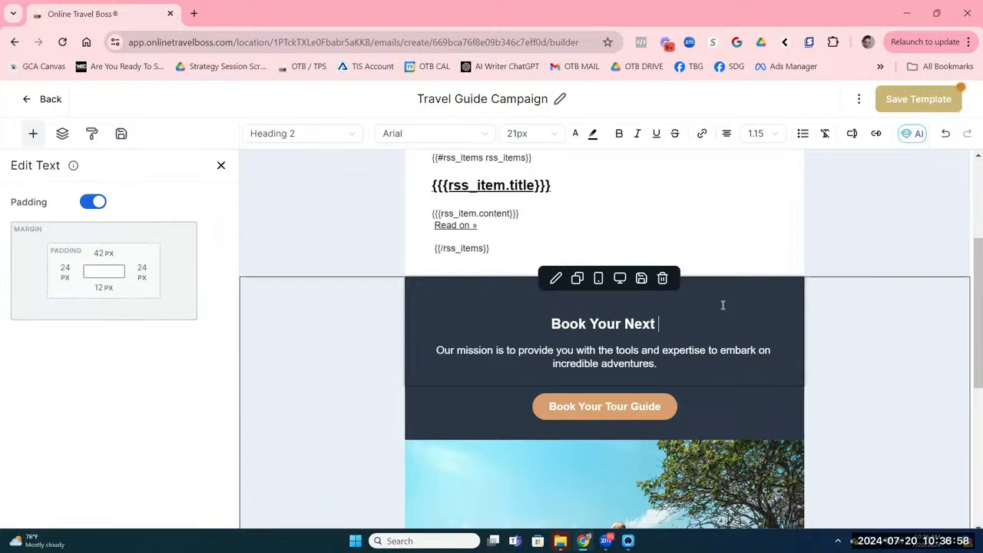
pyautogui.write(' Jou')
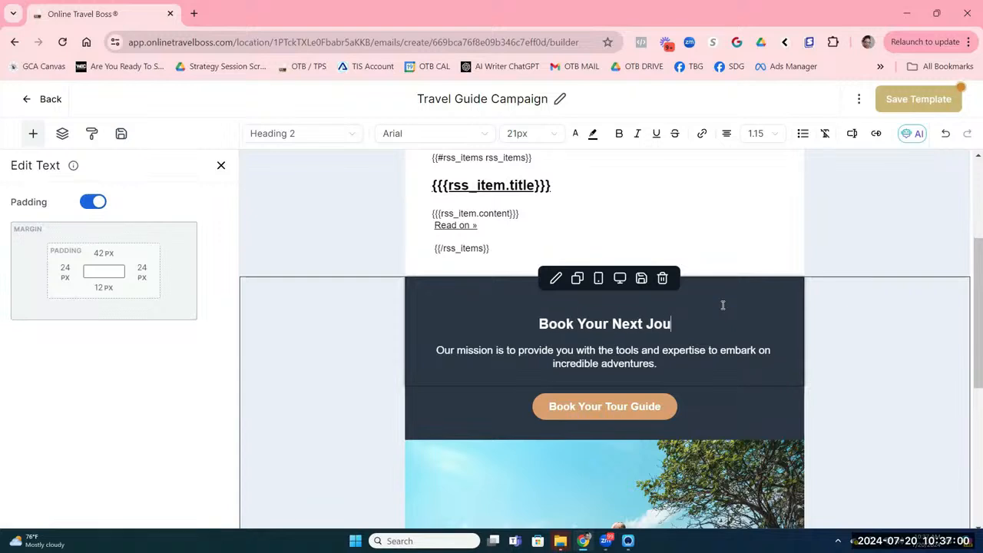
pyautogui.write('rney ')
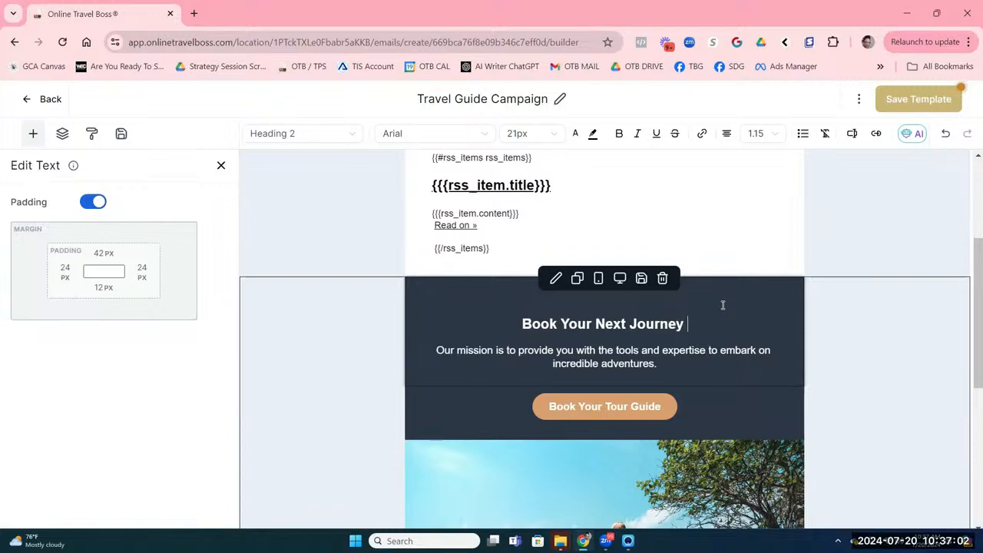
pyautogui.write('Today')
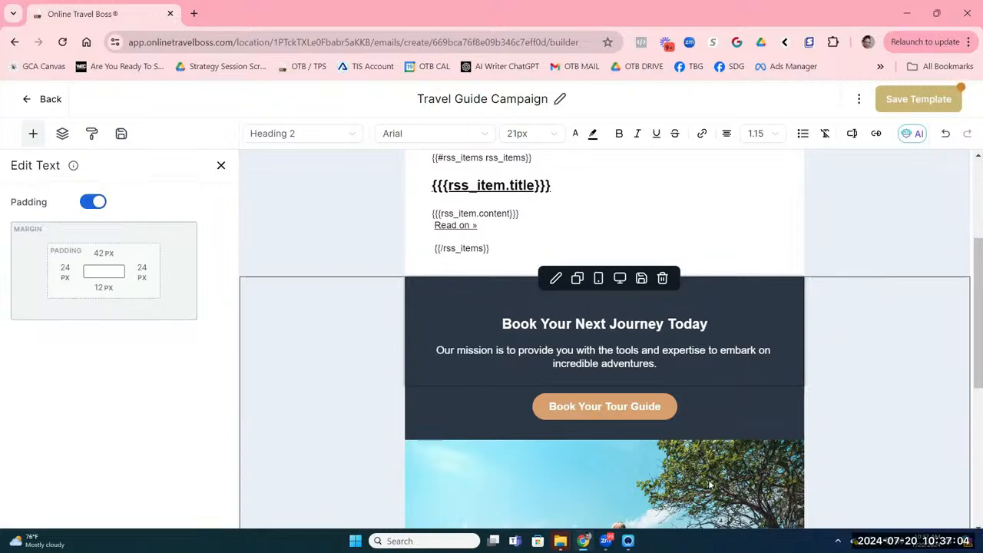
pyautogui.click(551, 405)
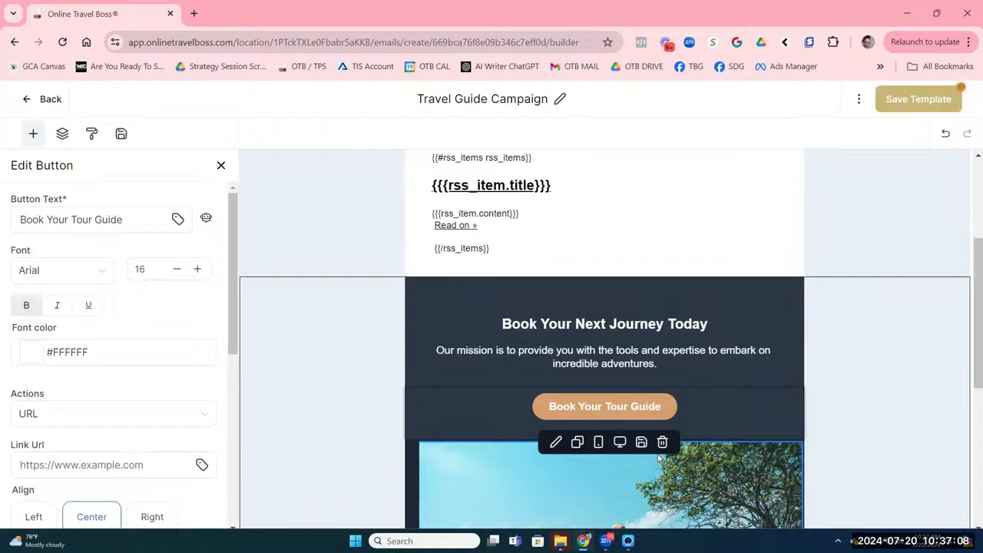
# Step: Link the button to the travel request form value from the Custom Values merge fields
pyautogui.click(543, 420)
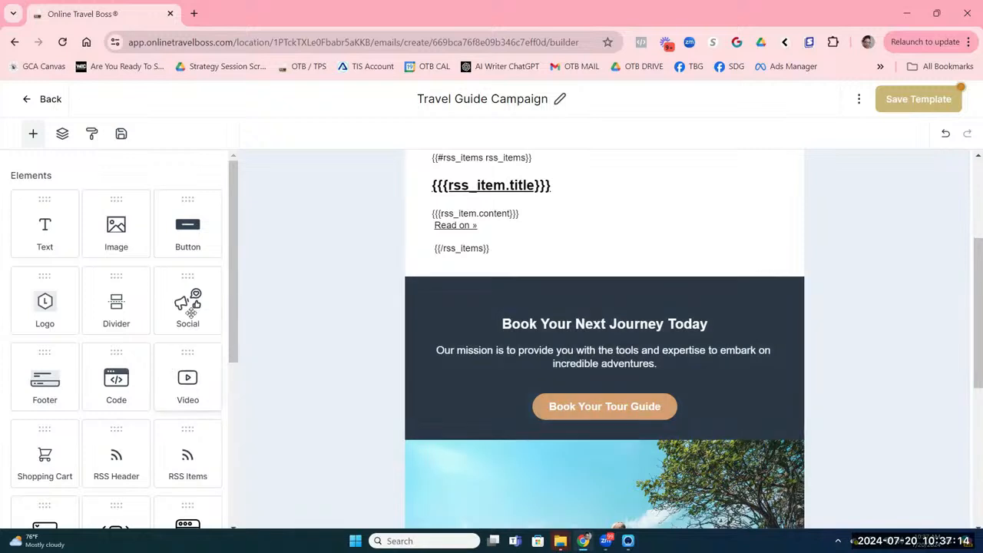
pyautogui.click(530, 413)
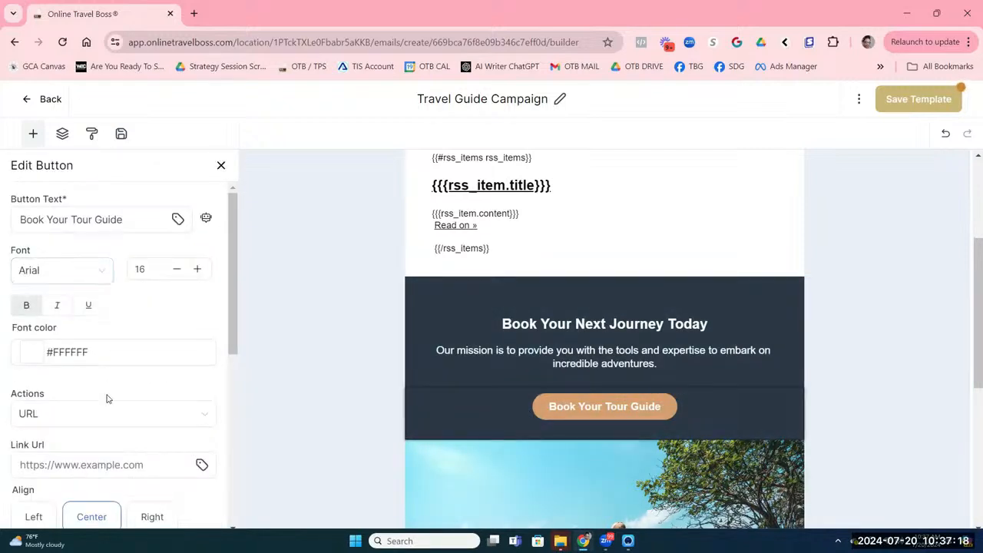
pyautogui.scroll(-1, 99, 399)
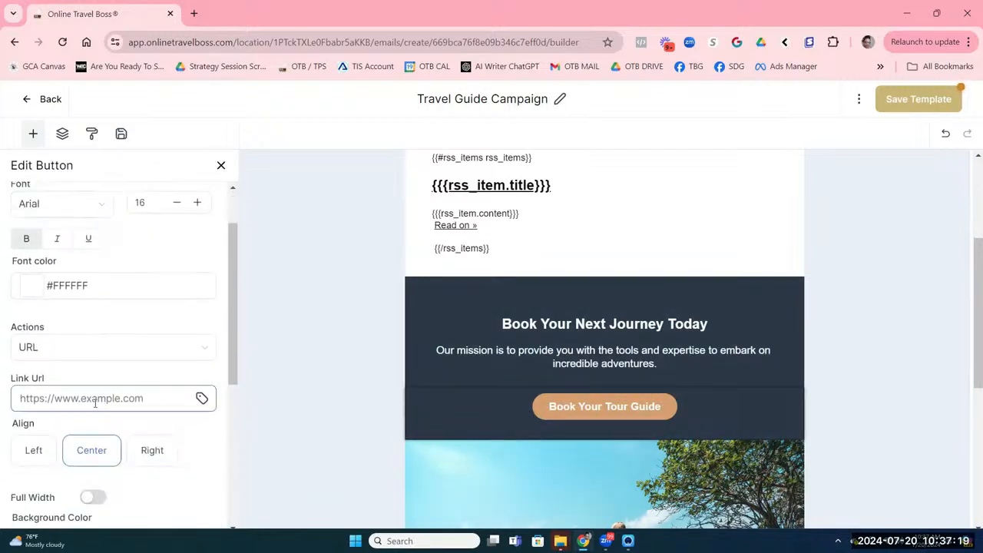
pyautogui.click(201, 399)
pyautogui.scroll(-2, 81, 230)
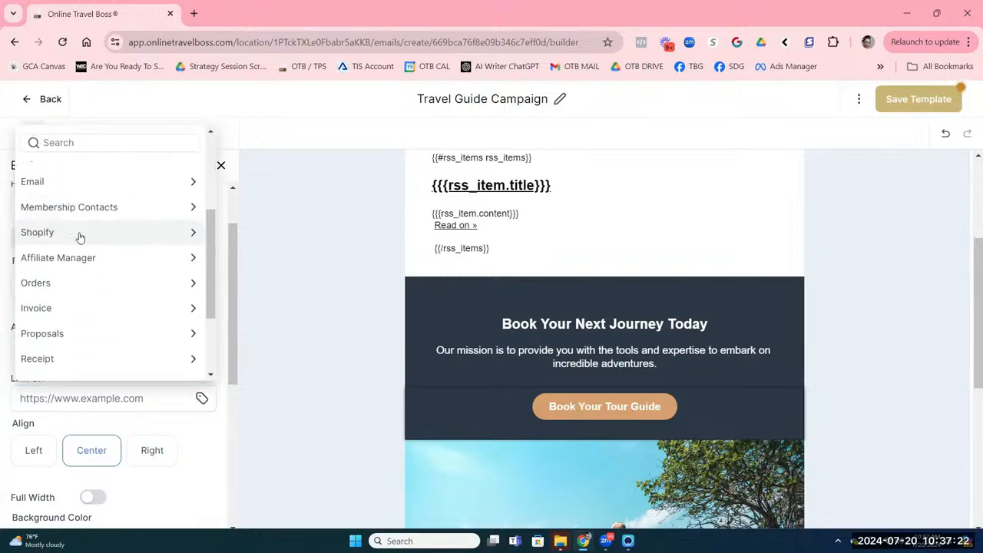
pyautogui.scroll(-2, 80, 237)
pyautogui.click(105, 341)
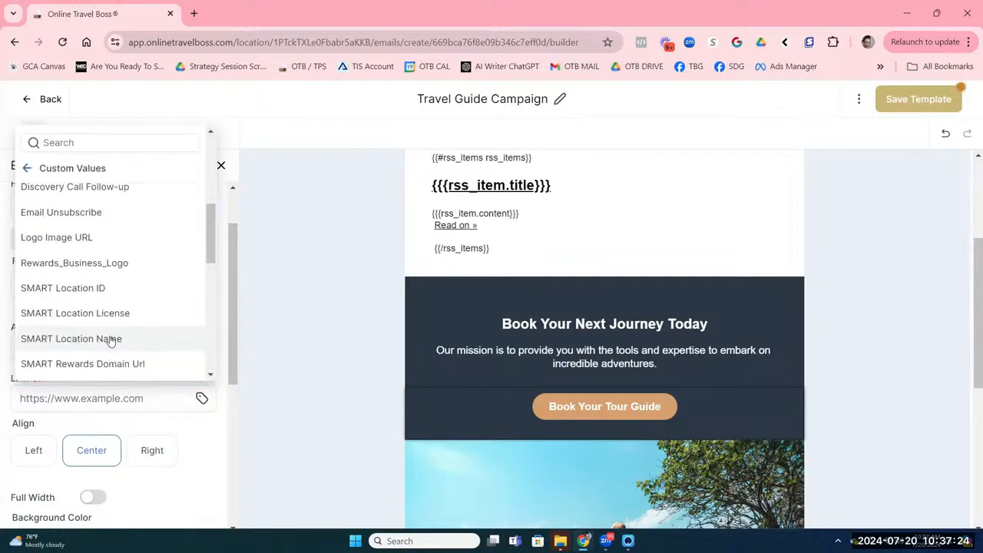
pyautogui.click(113, 144)
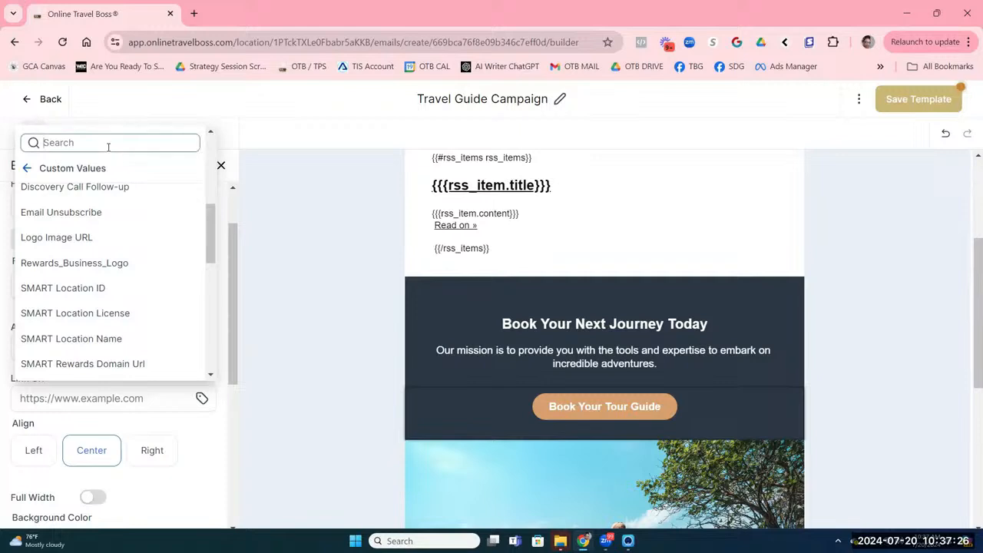
pyautogui.write('travel')
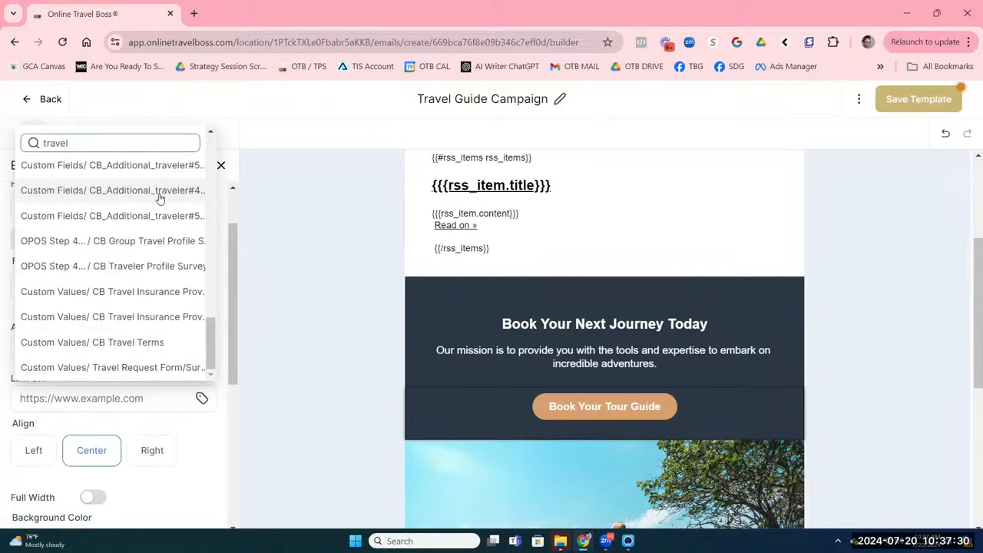
pyautogui.click(140, 367)
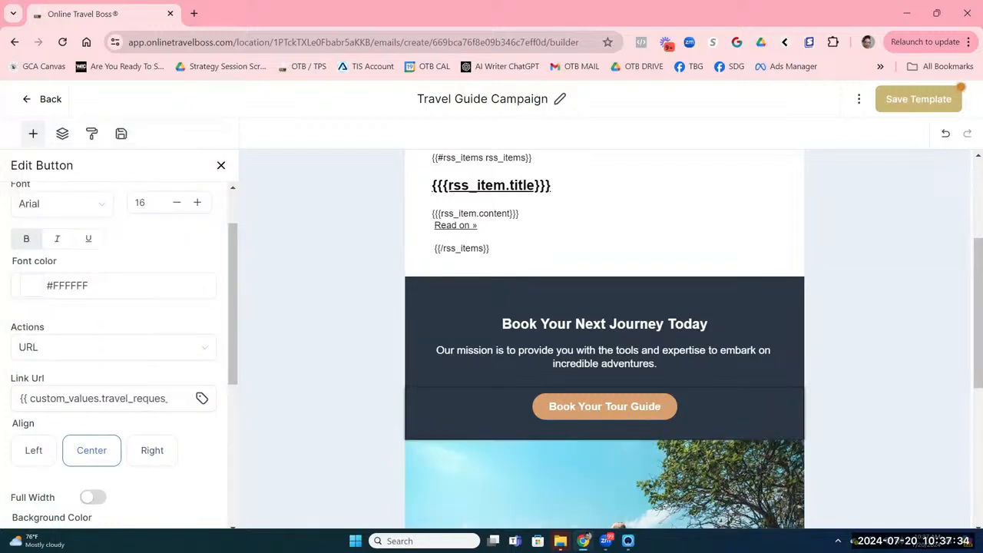
pyautogui.scroll(1, 142, 307)
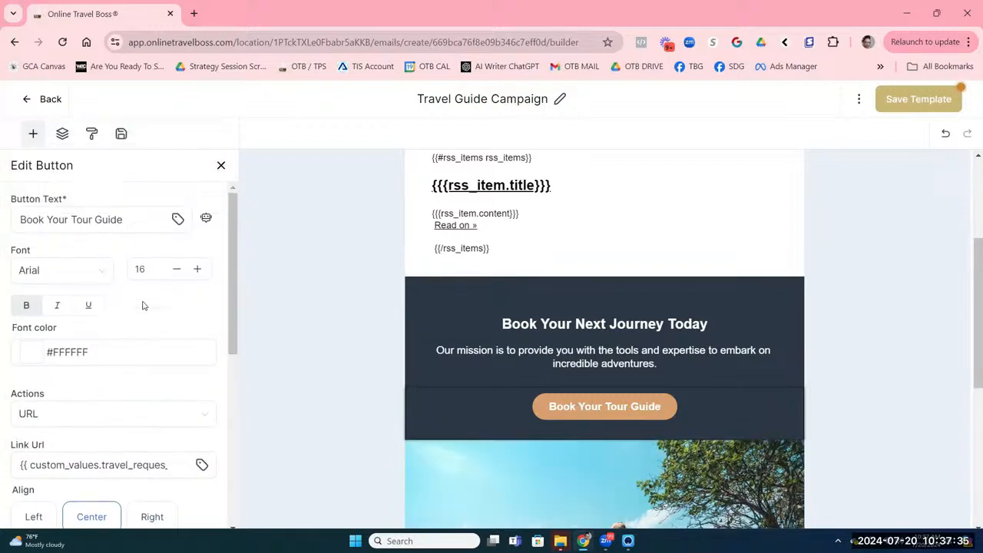
# Step: Change the button label to 'Submit Your Travel Request ...'
pyautogui.click(130, 218)
pyautogui.moveTo(130, 219); pyautogui.dragTo(20, 219)
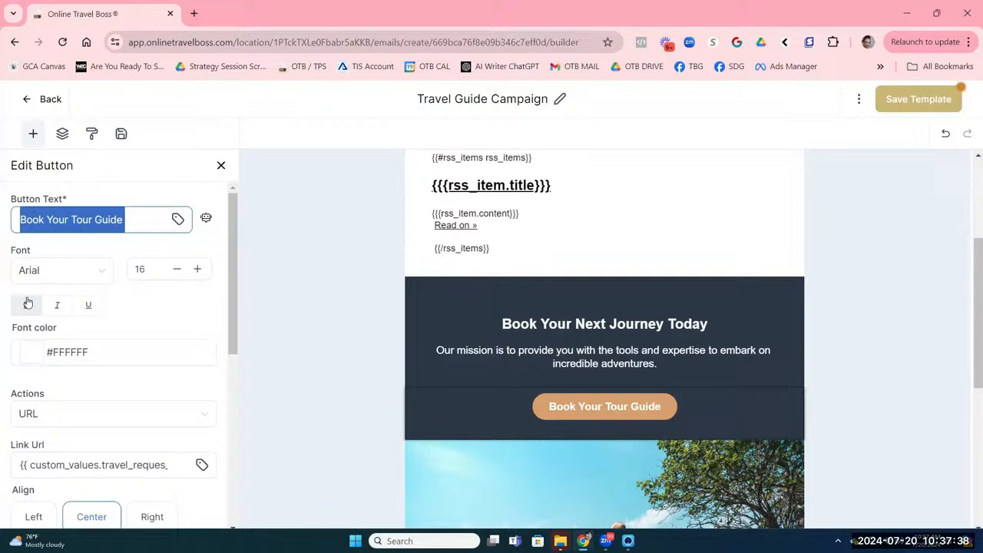
pyautogui.write('Submi')
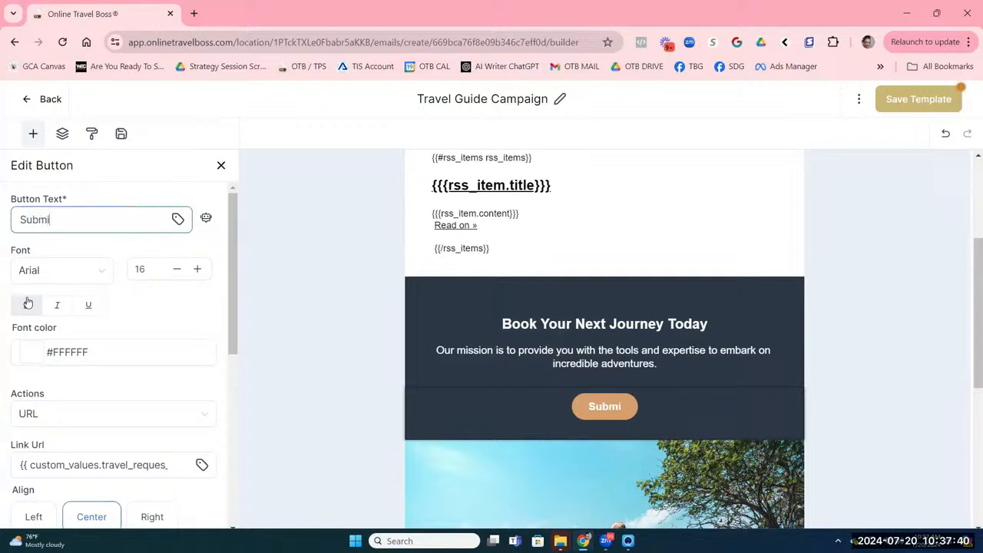
pyautogui.write('t Your Tra')
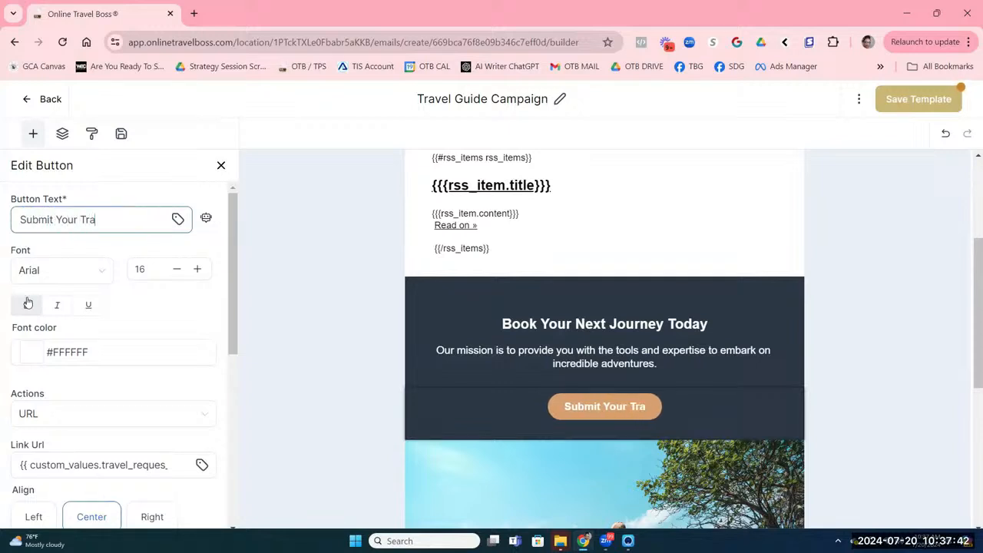
pyautogui.write('vel Request')
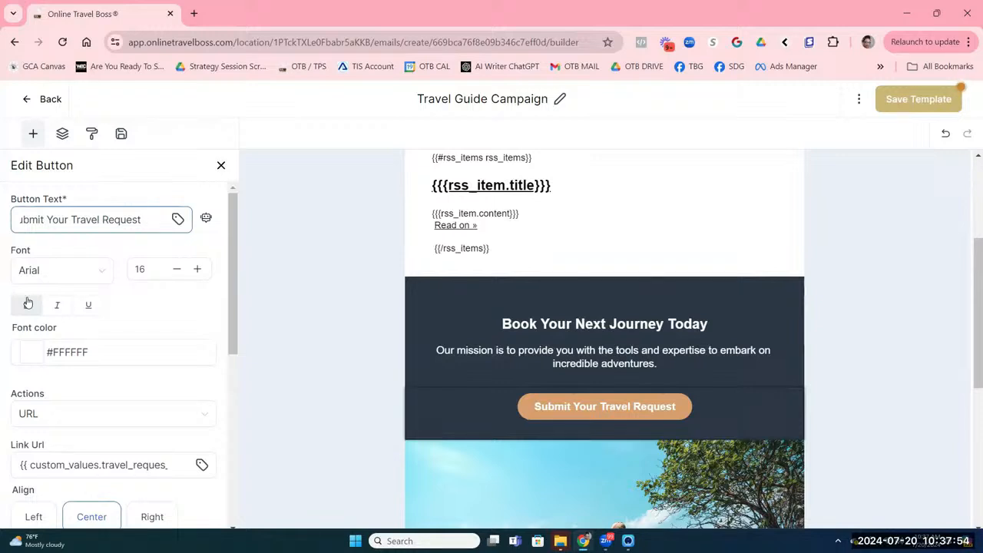
pyautogui.write('...')
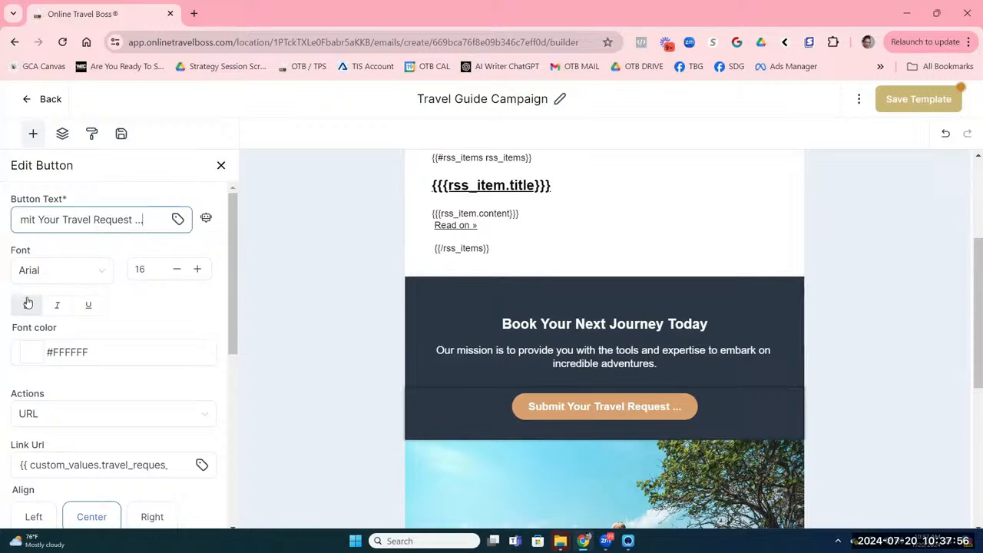
pyautogui.click(432, 373)
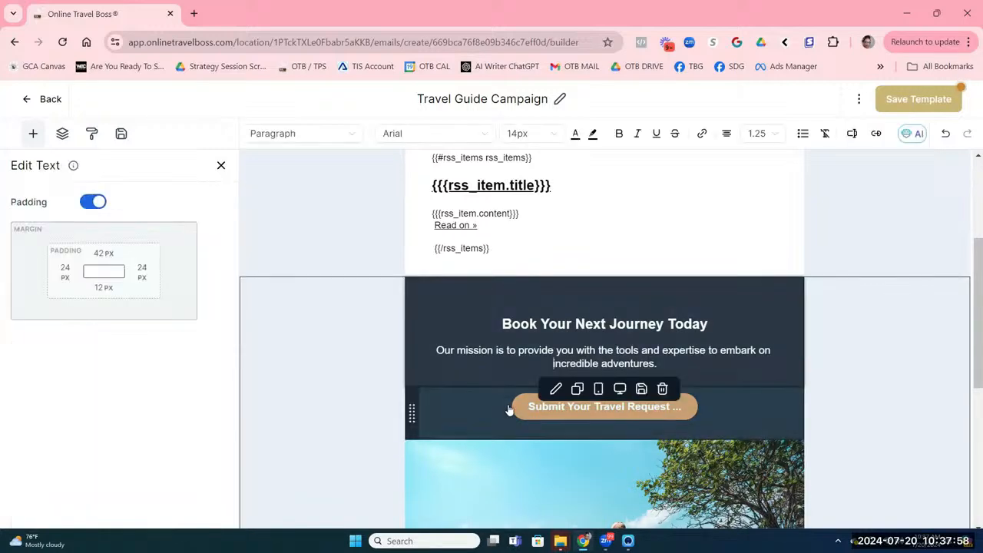
pyautogui.scroll(-3, 509, 411)
pyautogui.scroll(-2, 509, 411)
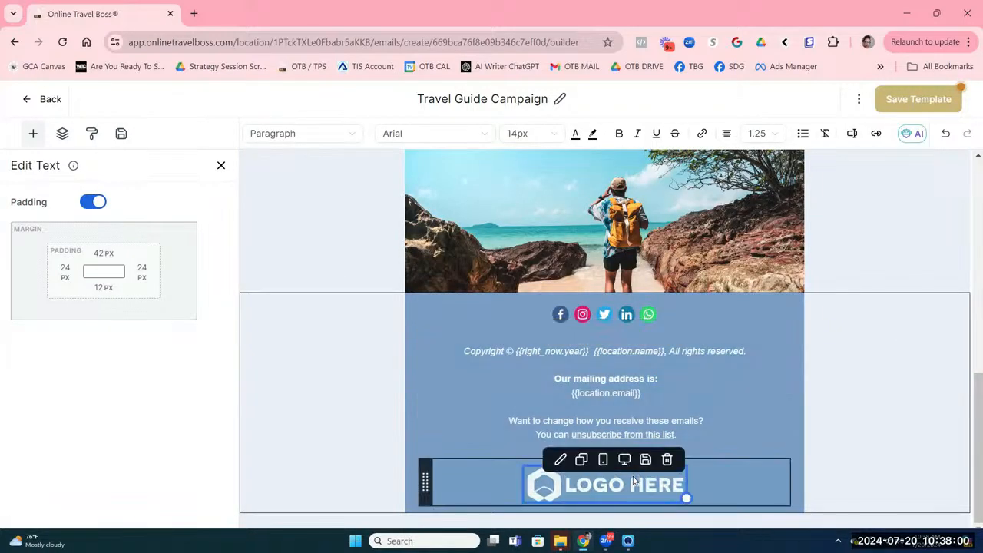
pyautogui.scroll(7, 506, 344)
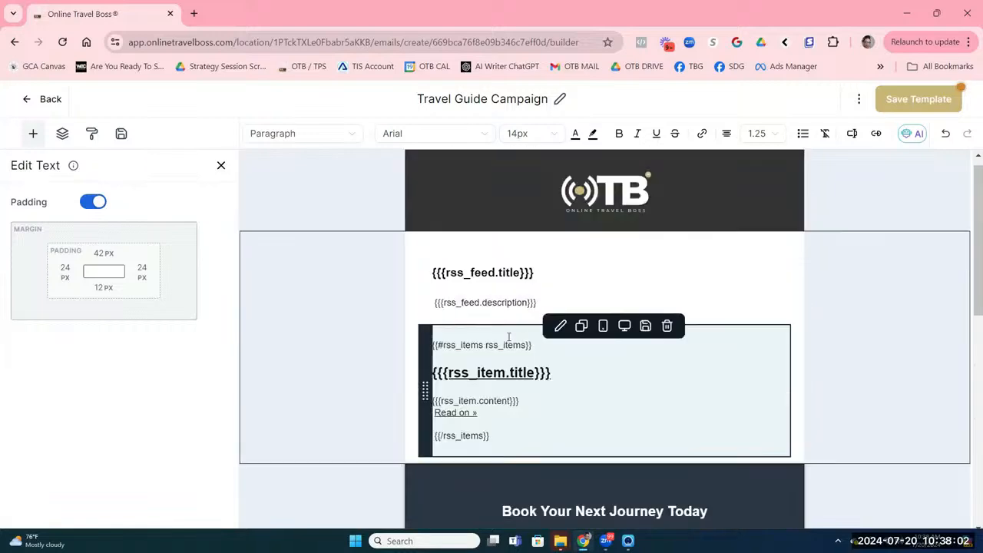
pyautogui.scroll(-2, 508, 336)
pyautogui.scroll(-5, 509, 337)
# Step: Copy the header OTB logo's image address into the footer LOGO HERE image's Link to
pyautogui.scroll(7, 508, 336)
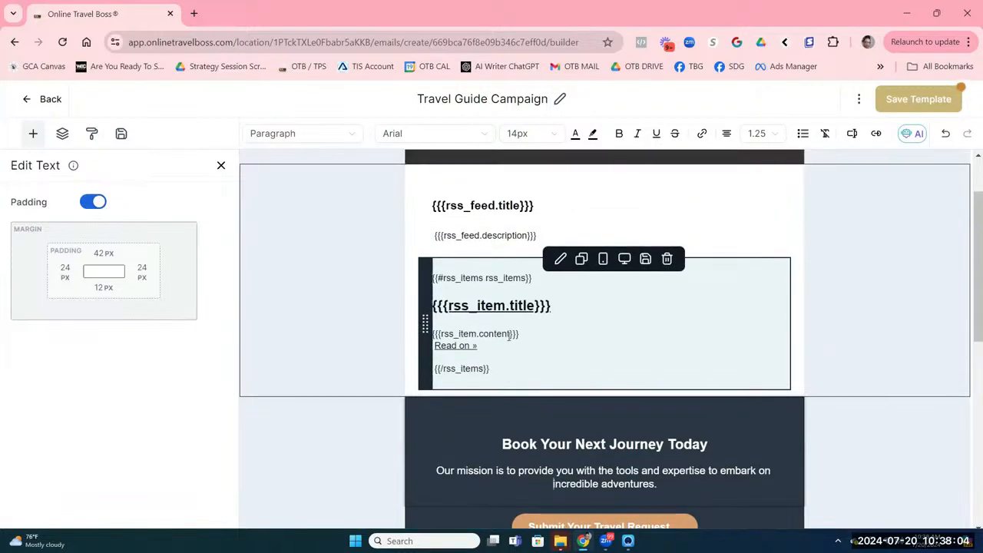
pyautogui.click(587, 206)
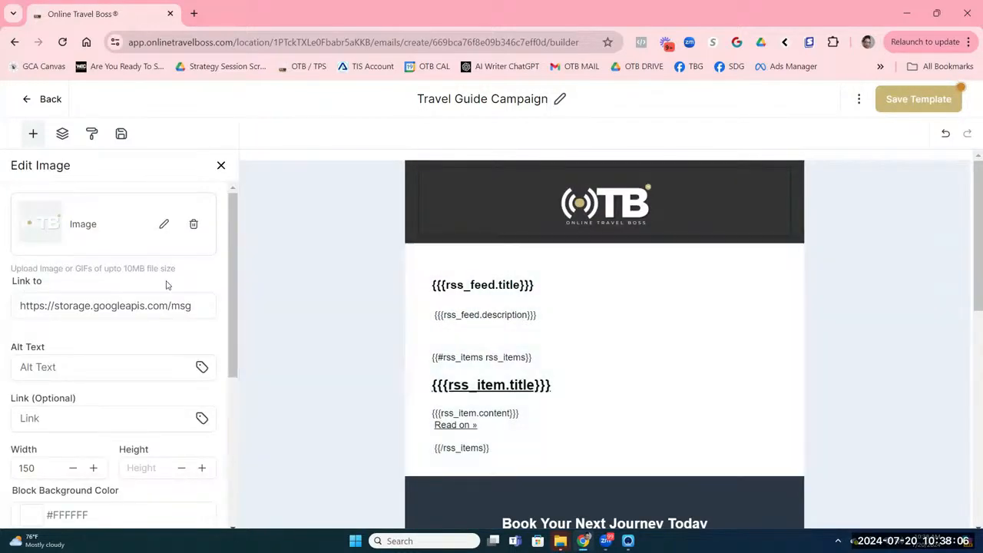
pyautogui.tripleClick(108, 310)
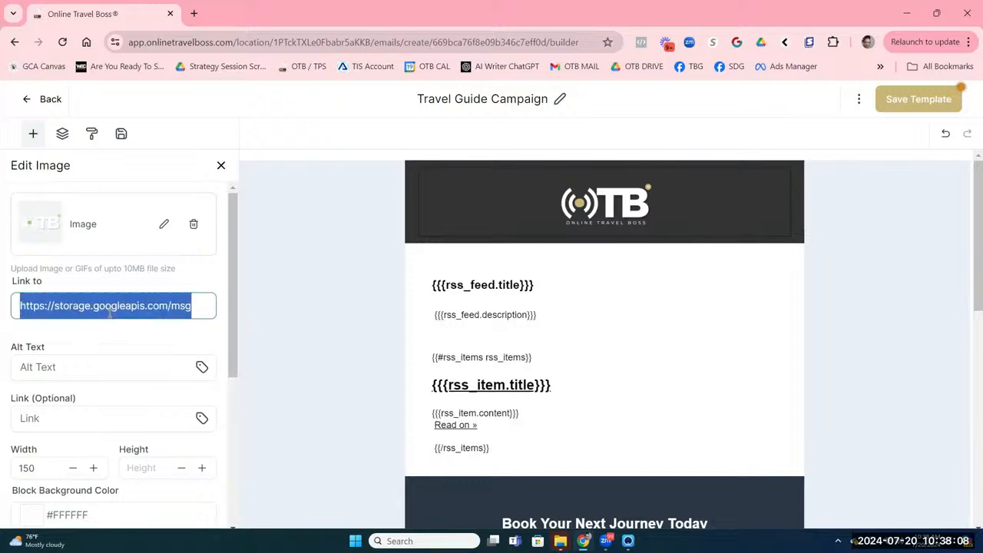
pyautogui.scroll(-6, 499, 430)
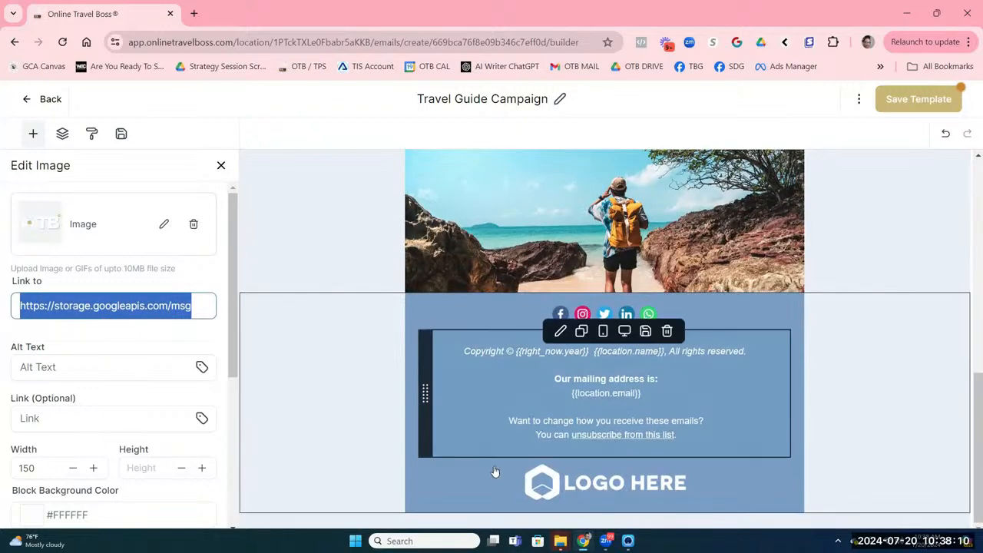
pyautogui.click(493, 472)
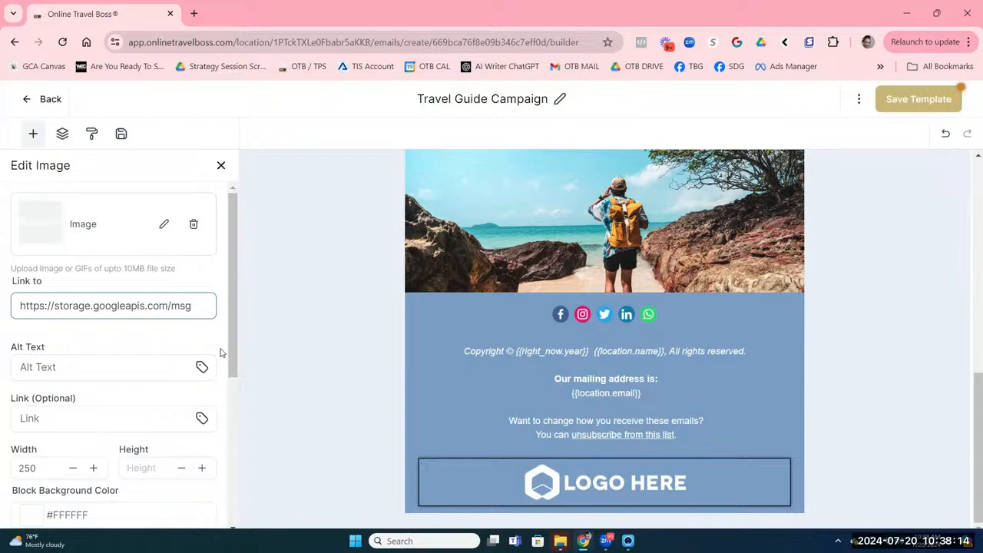
pyautogui.hotkey('ctrl', 'a')
pyautogui.hotkey('ctrl', 'v')
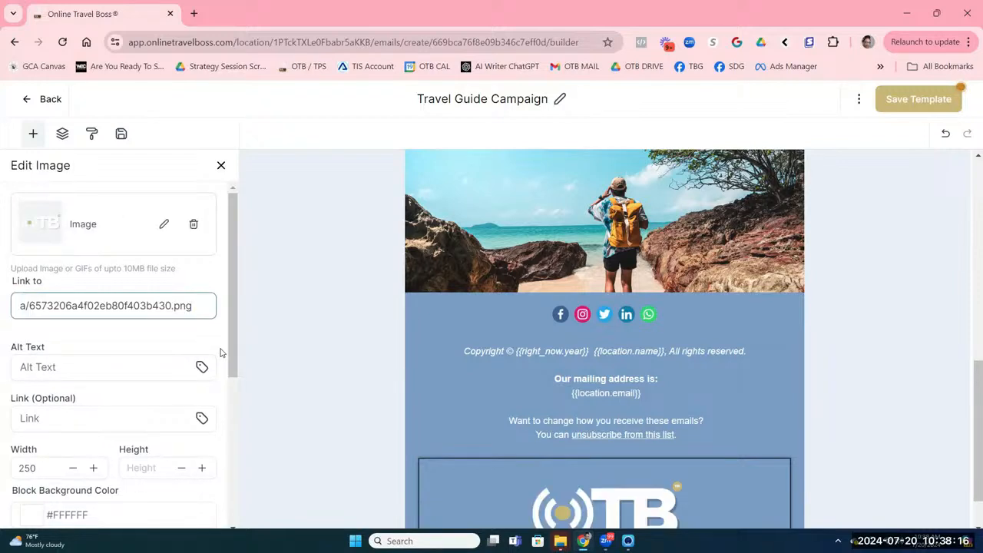
# Step: Set the footer logo width to 80 and save the template
pyautogui.doubleClick(28, 467)
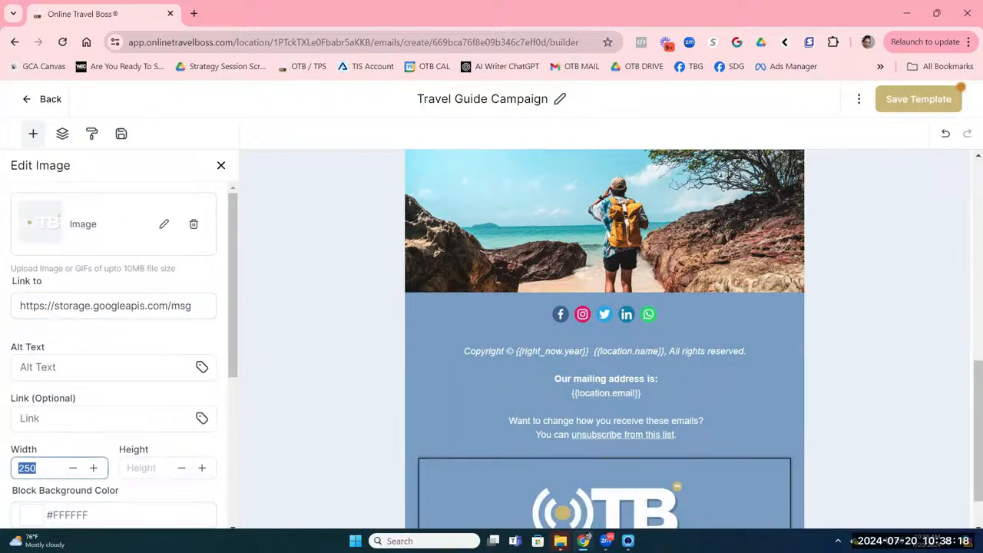
pyautogui.write('80')
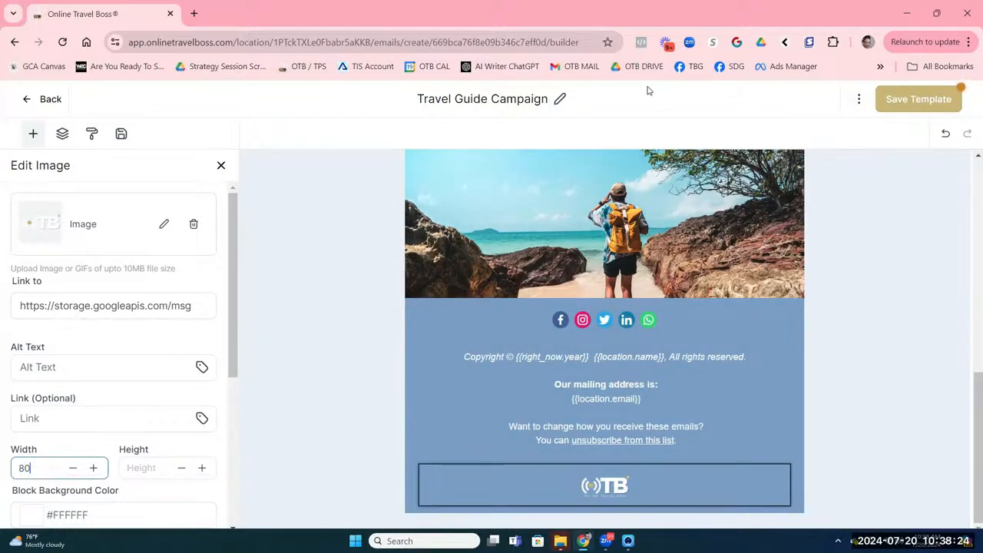
pyautogui.click(581, 100)
pyautogui.click(898, 99)
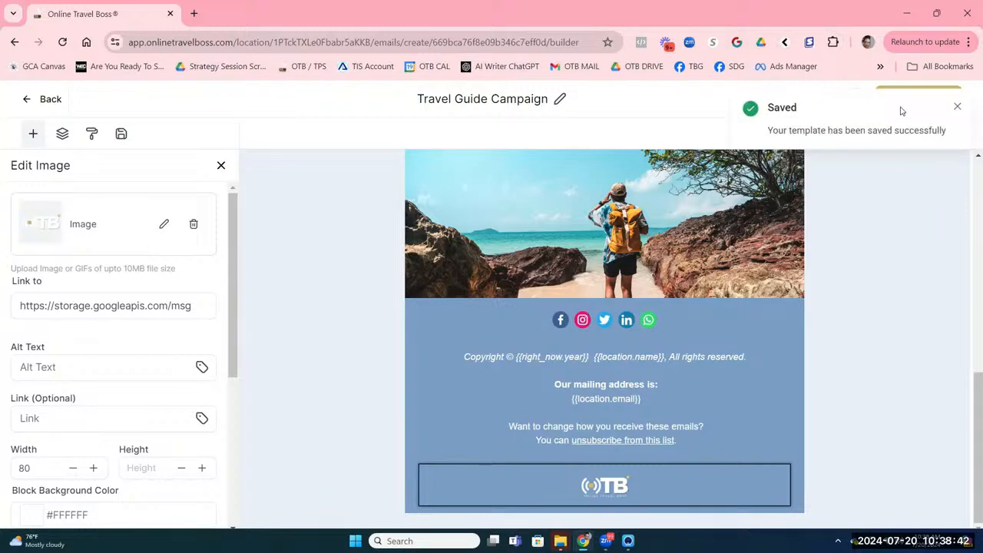
# Step: Return to the Email Templates list sorted by Recent, then go to Emails > Campaigns
pyautogui.click(48, 106)
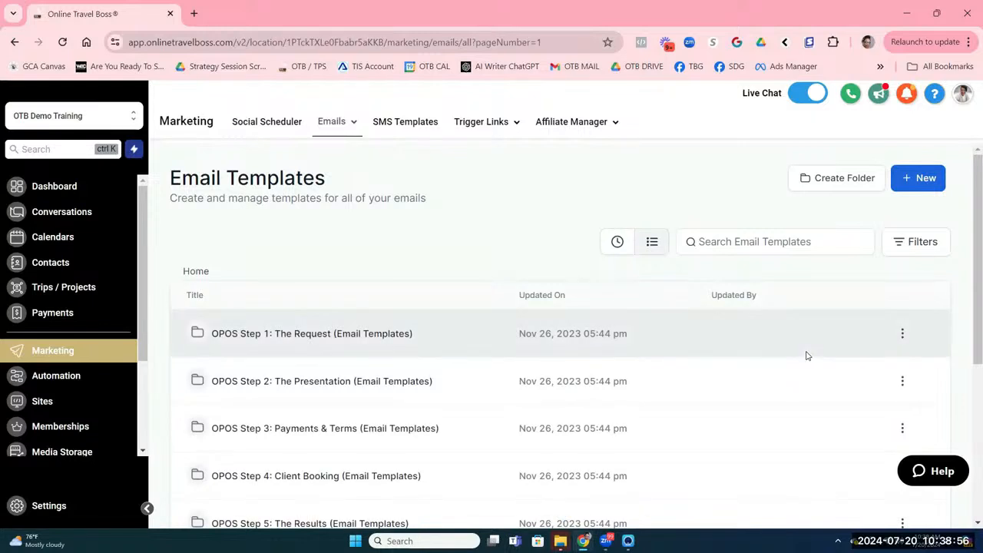
pyautogui.click(614, 244)
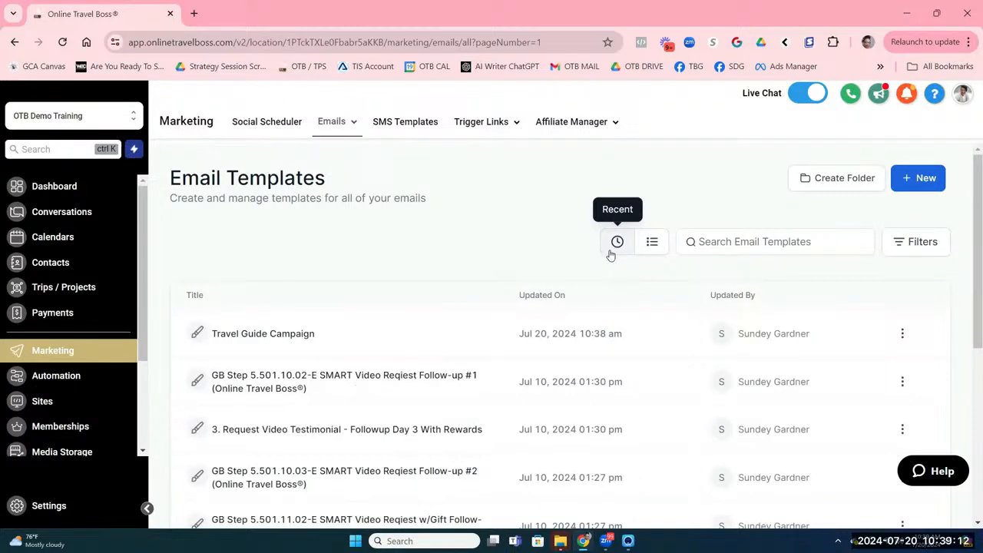
pyautogui.click(901, 333)
pyautogui.scroll(-1, 822, 407)
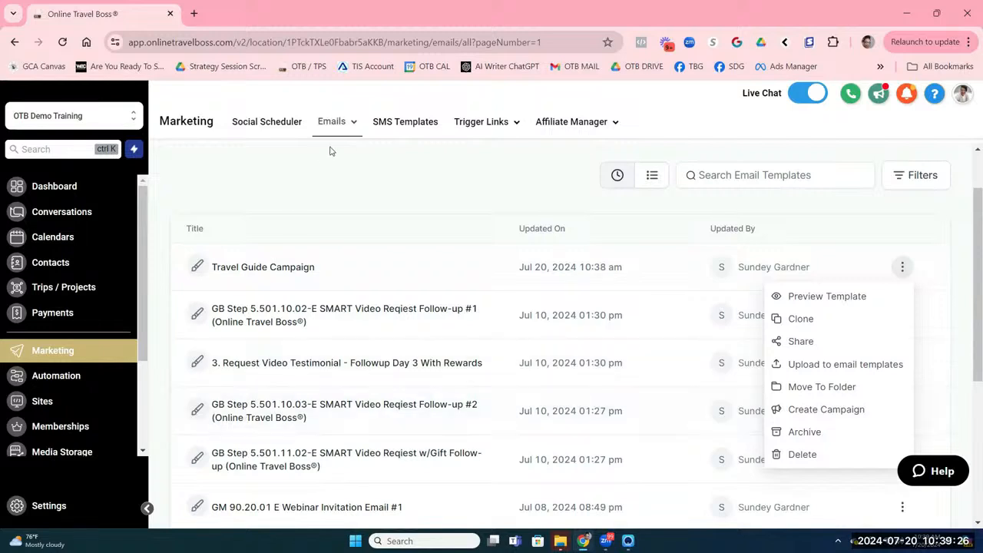
pyautogui.moveTo(335, 121)
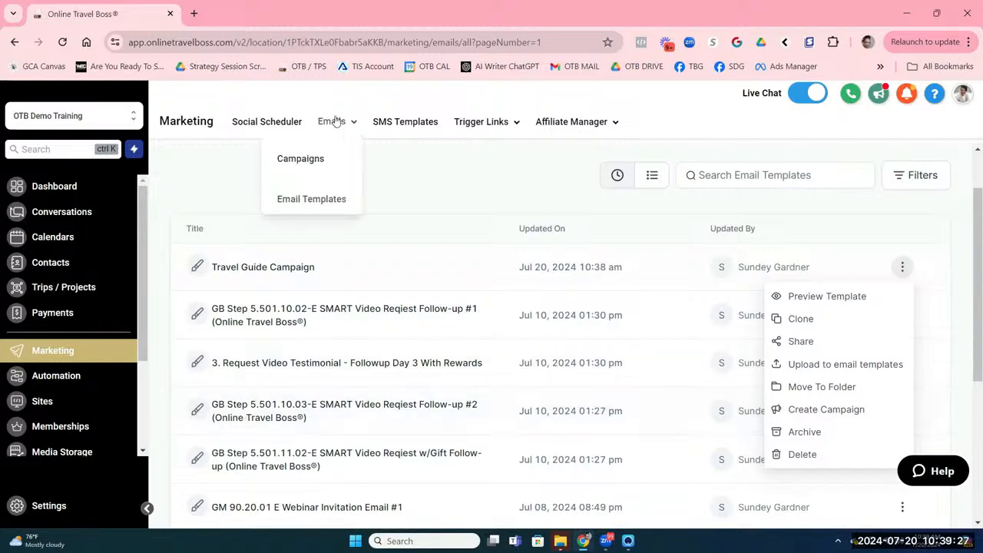
pyautogui.click(299, 159)
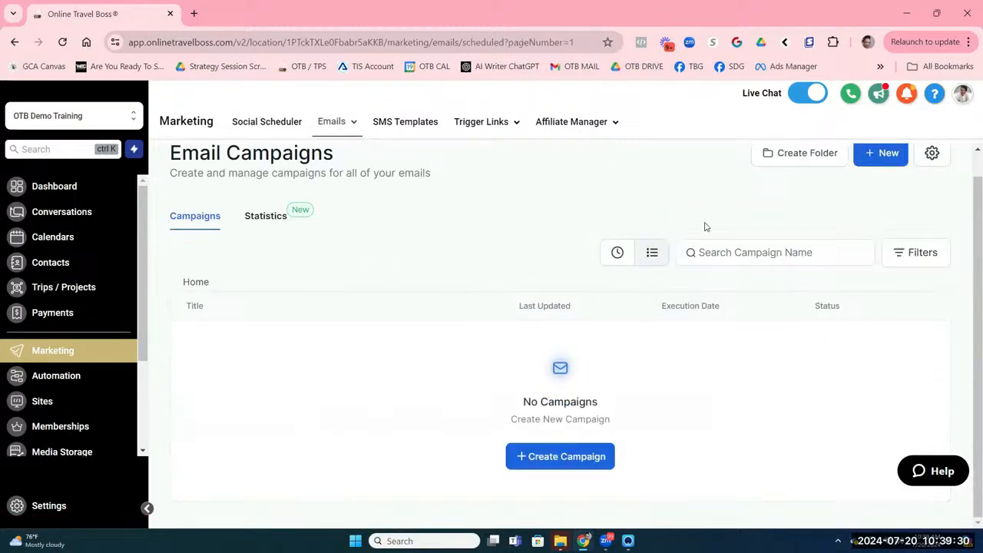
# Step: Create a campaign by searching templates for 'trave' and choosing Travel Guide Campaign
pyautogui.click(538, 457)
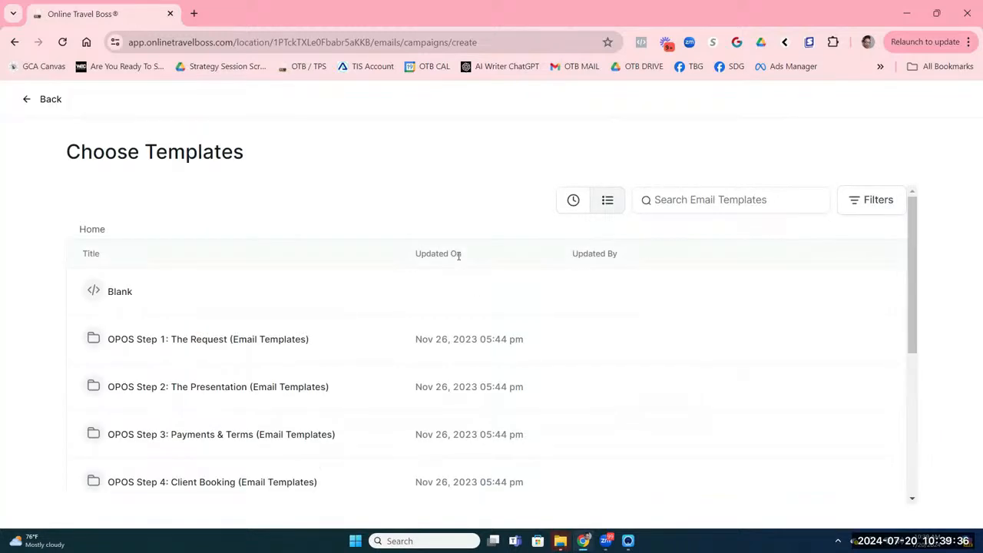
pyautogui.scroll(-3, 447, 325)
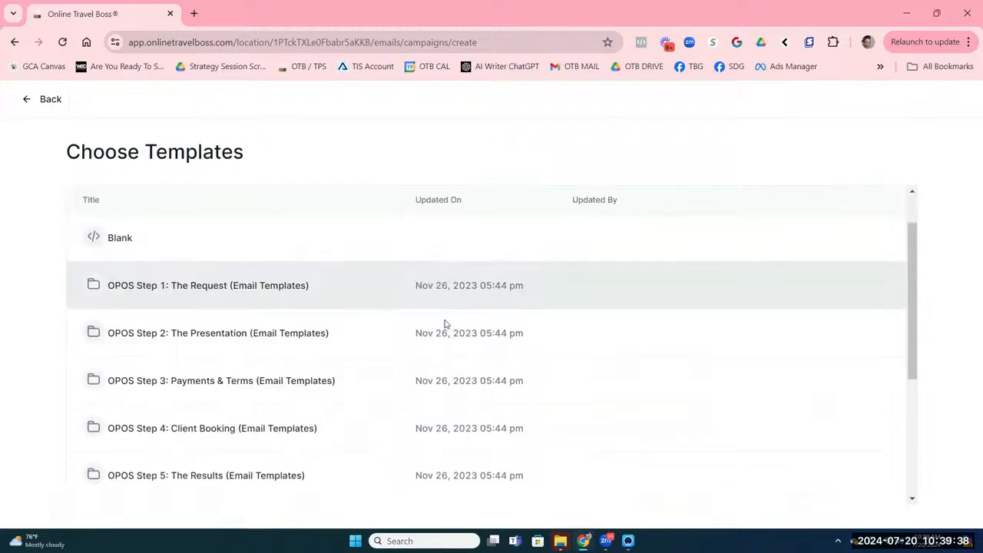
pyautogui.scroll(3, 461, 314)
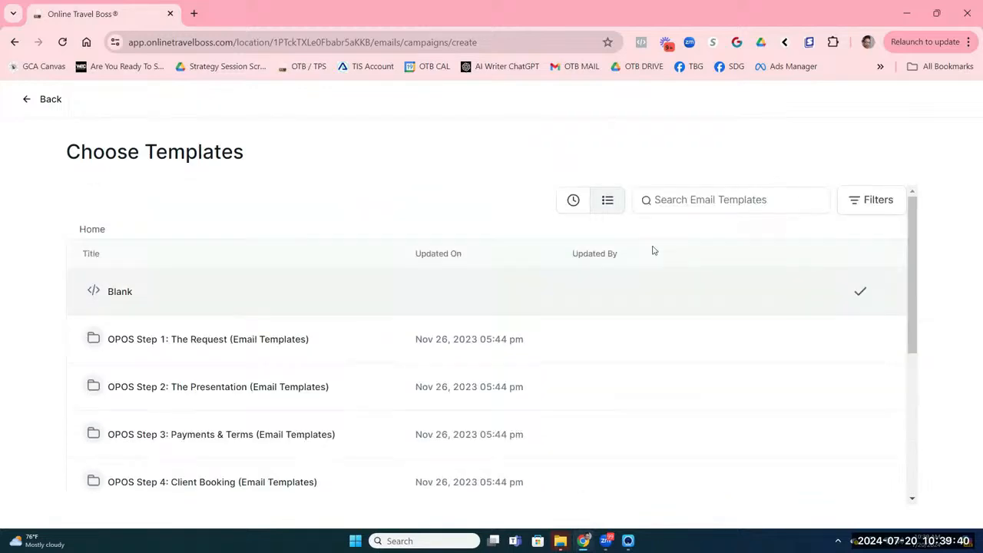
pyautogui.click(692, 199)
pyautogui.write('trave')
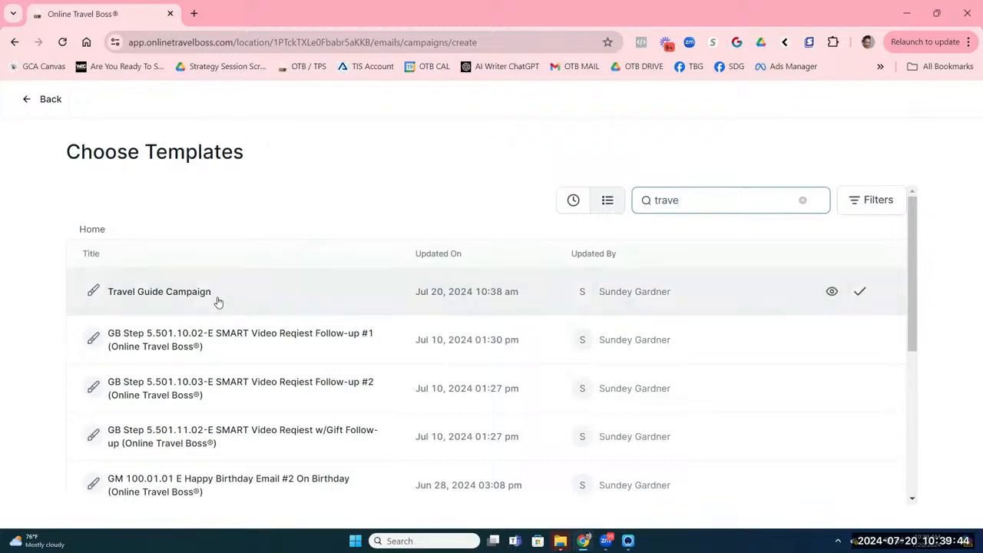
pyautogui.click(217, 300)
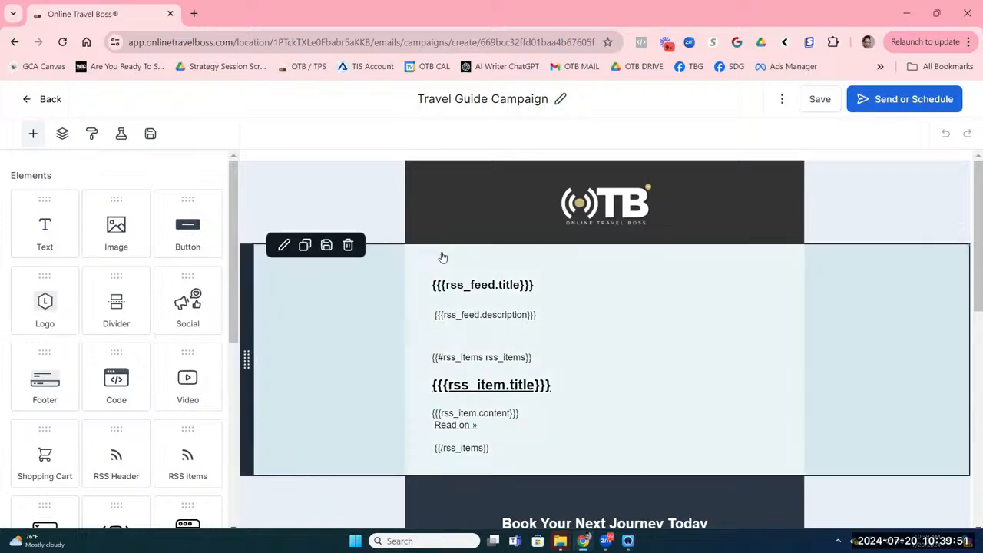
pyautogui.moveTo(587, 171)
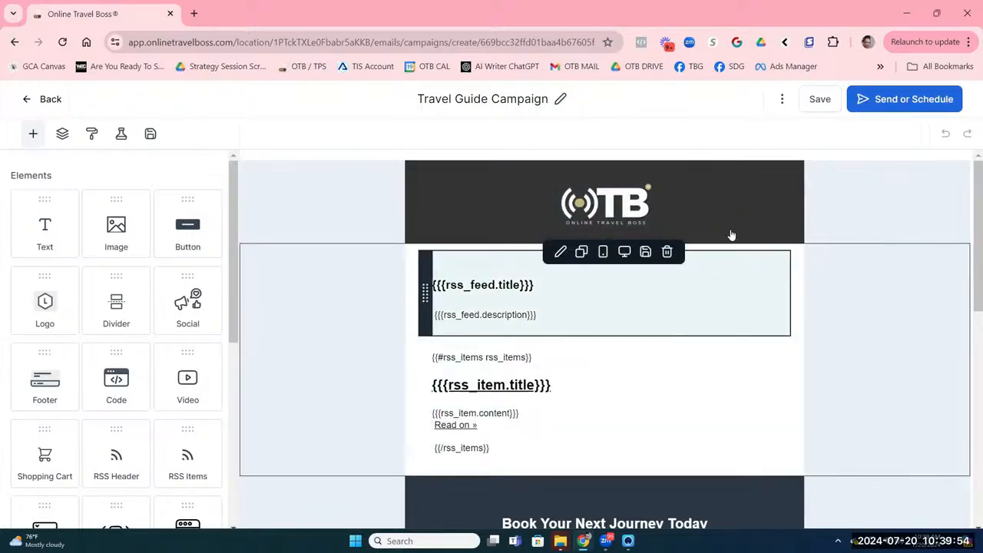
pyautogui.scroll(-7, 730, 237)
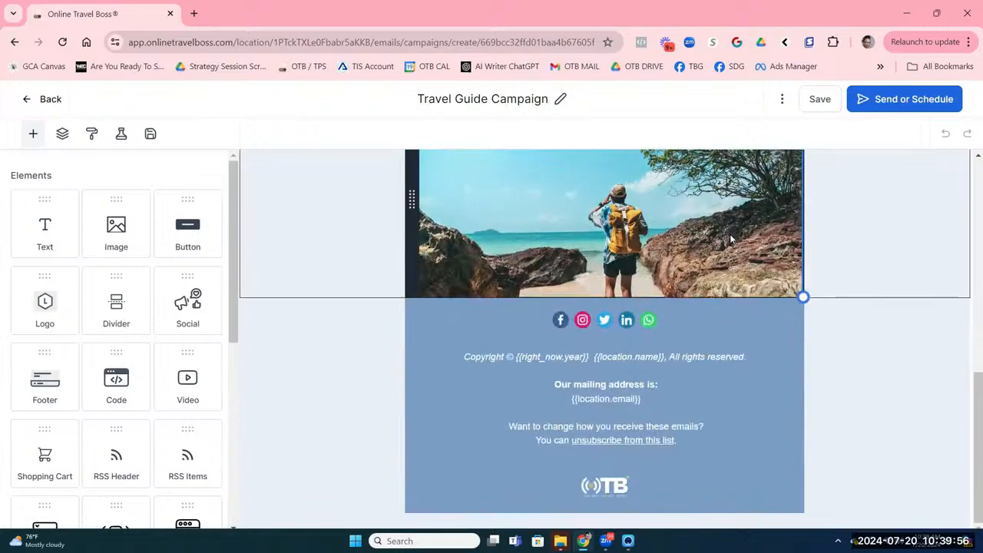
pyautogui.scroll(4, 729, 233)
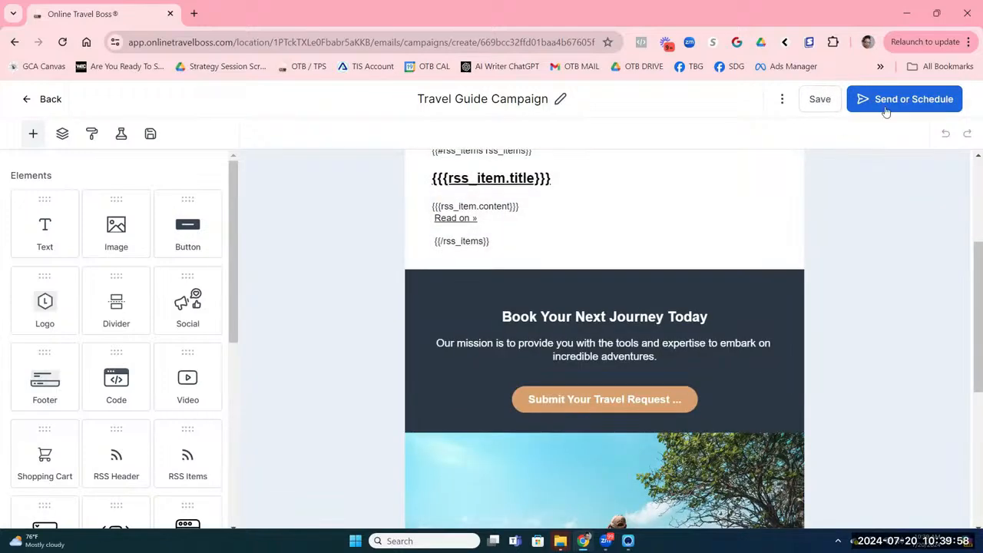
pyautogui.click(886, 111)
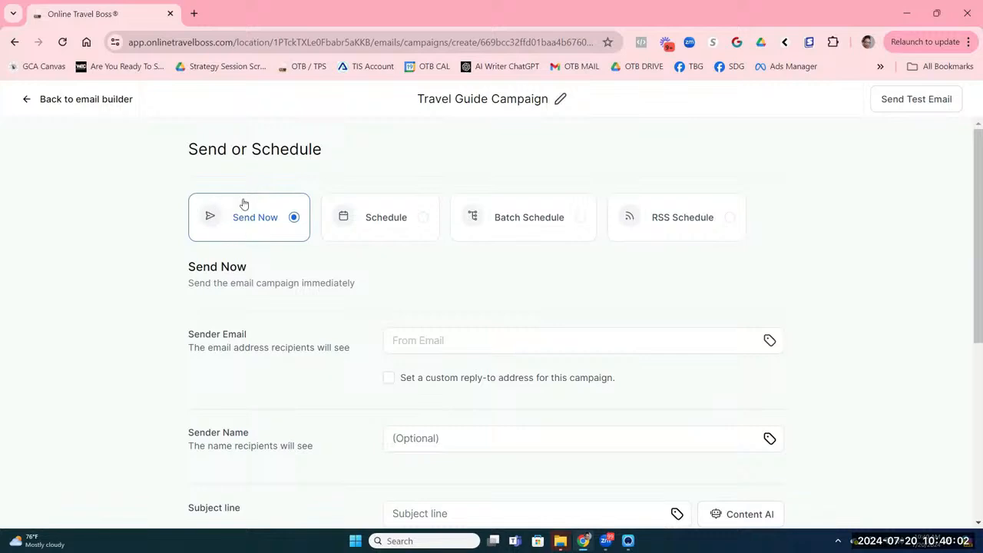
pyautogui.click(728, 219)
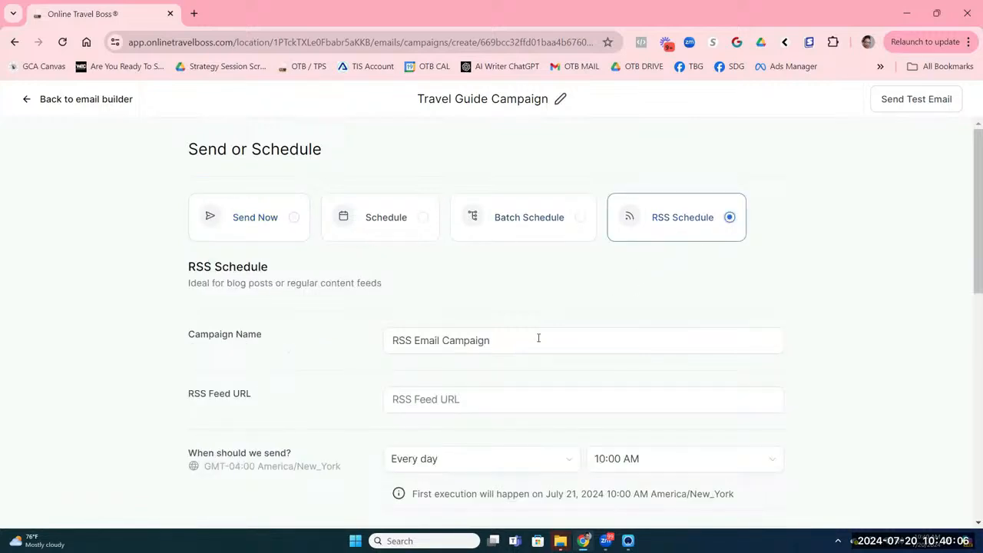
pyautogui.click(463, 400)
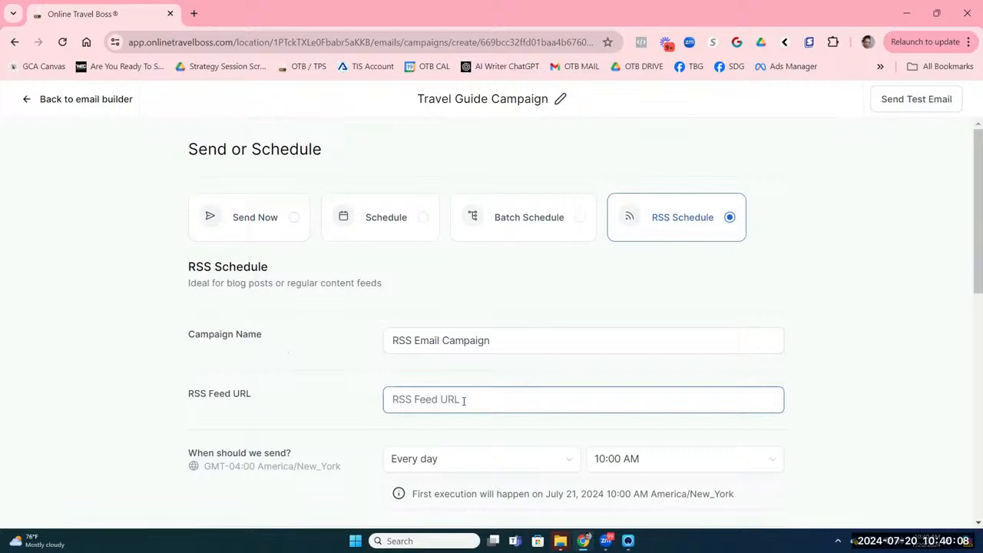
pyautogui.rightClick(463, 400)
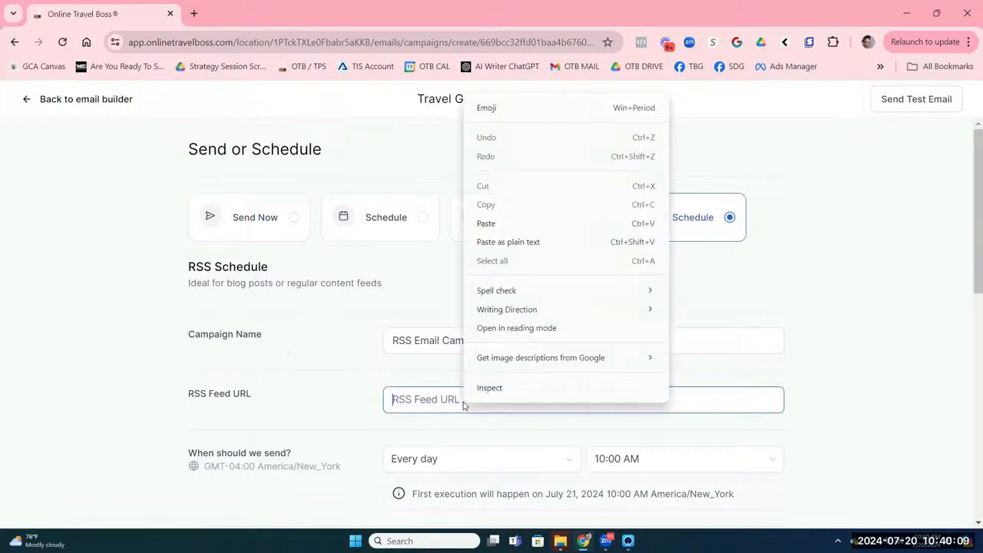
pyautogui.click(509, 229)
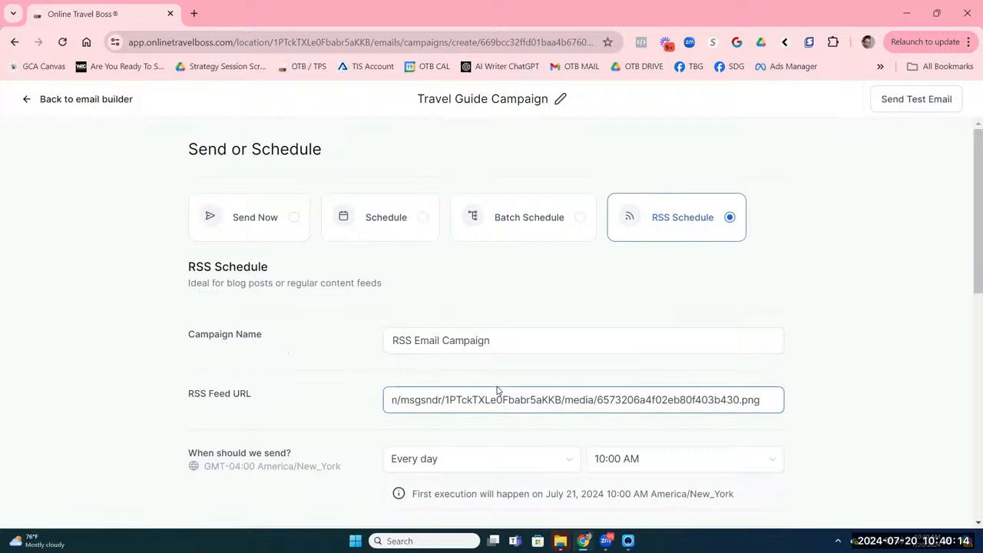
pyautogui.hotkey('ctrl', 'z')
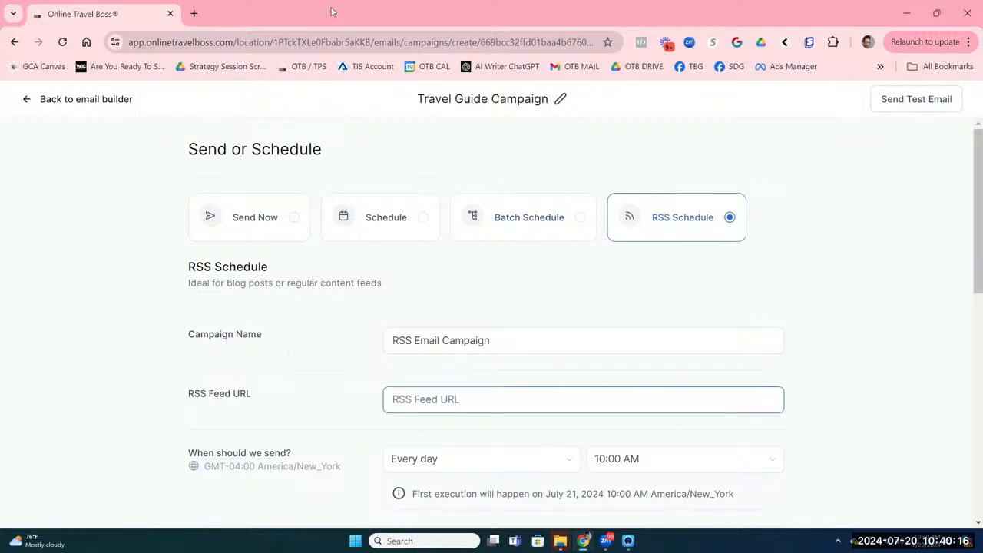
pyautogui.rightClick(125, 23)
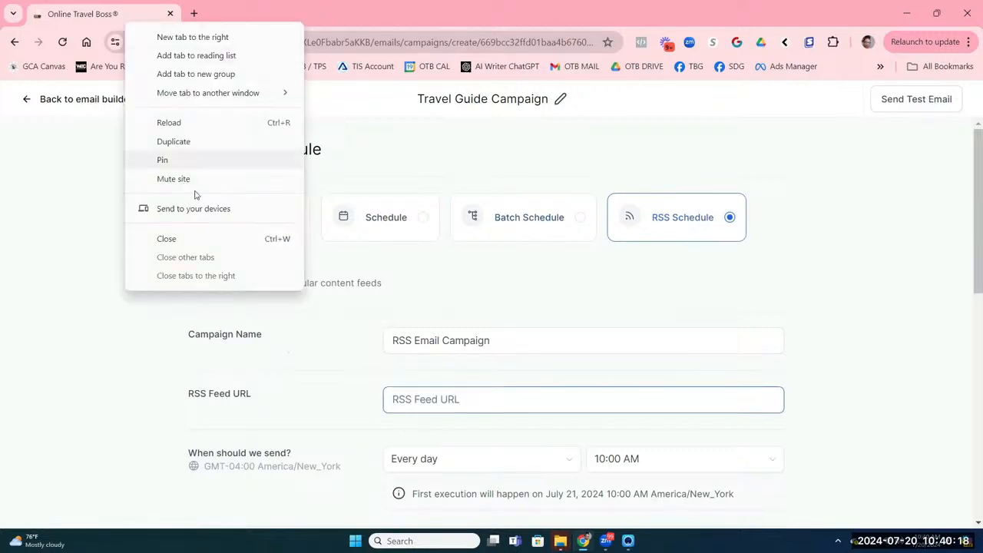
# Step: Duplicate the campaign tab and navigate in it to Sites > Blogs
pyautogui.click(204, 142)
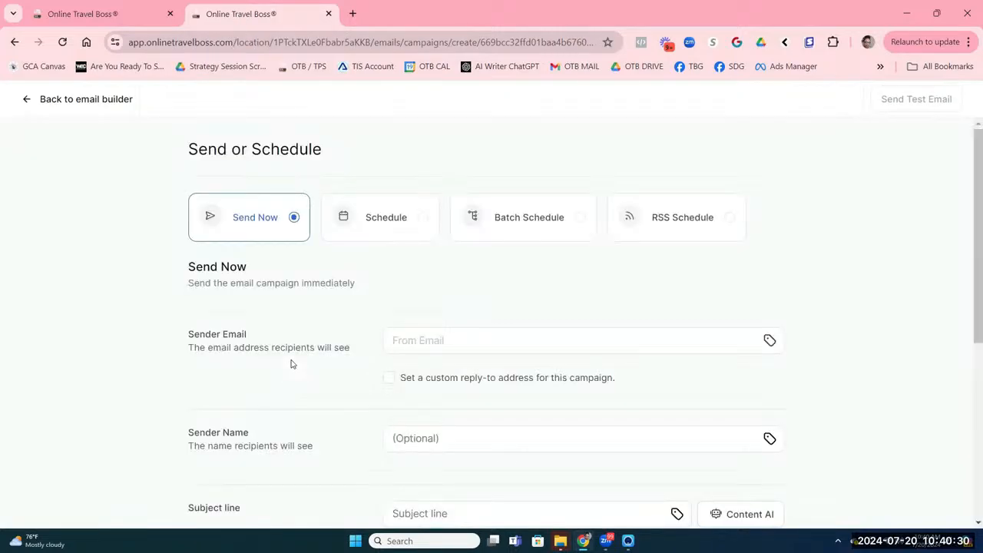
pyautogui.click(37, 99)
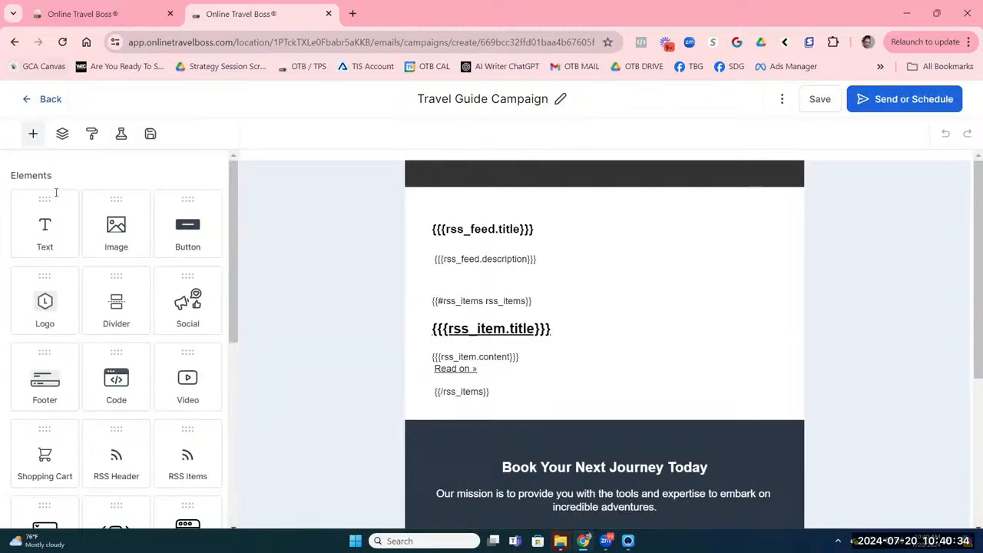
pyautogui.click(35, 101)
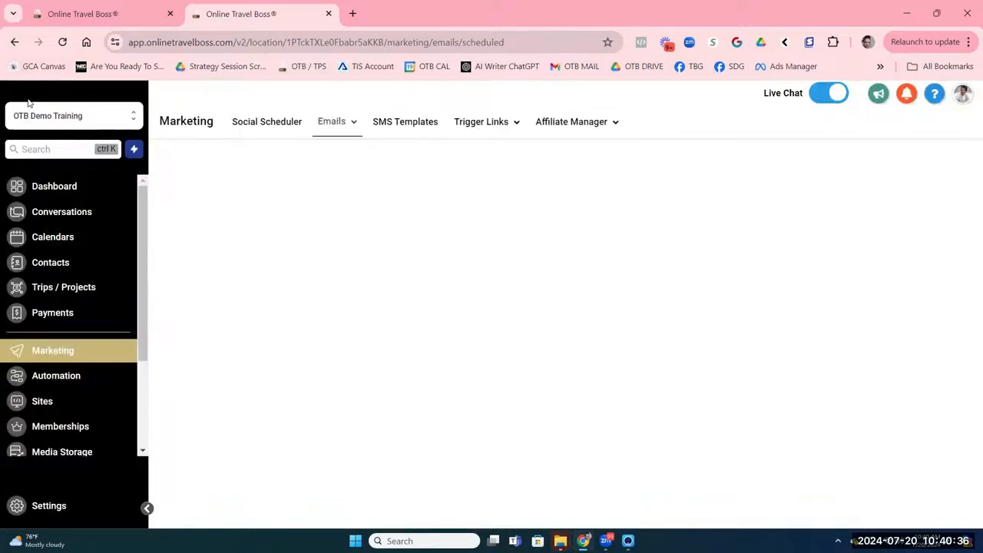
pyautogui.click(52, 401)
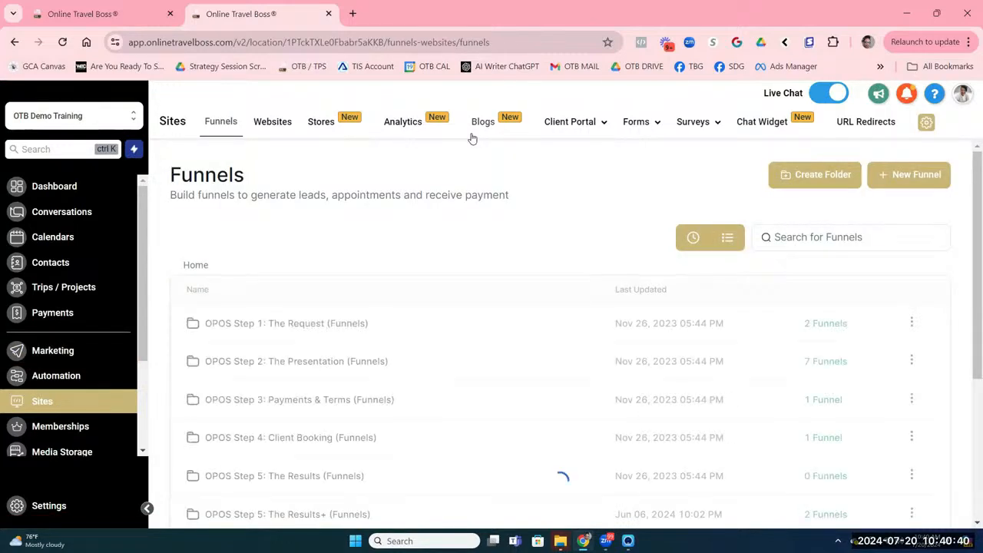
pyautogui.click(473, 129)
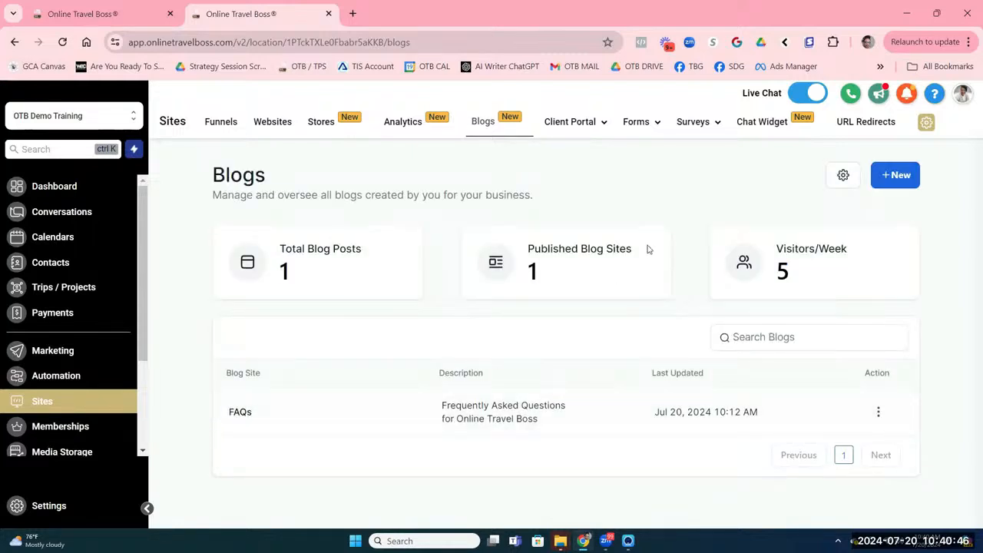
# Step: Set the blog's RSS feed to 15 posts, copy its feed link, and return to the first tab
pyautogui.click(843, 177)
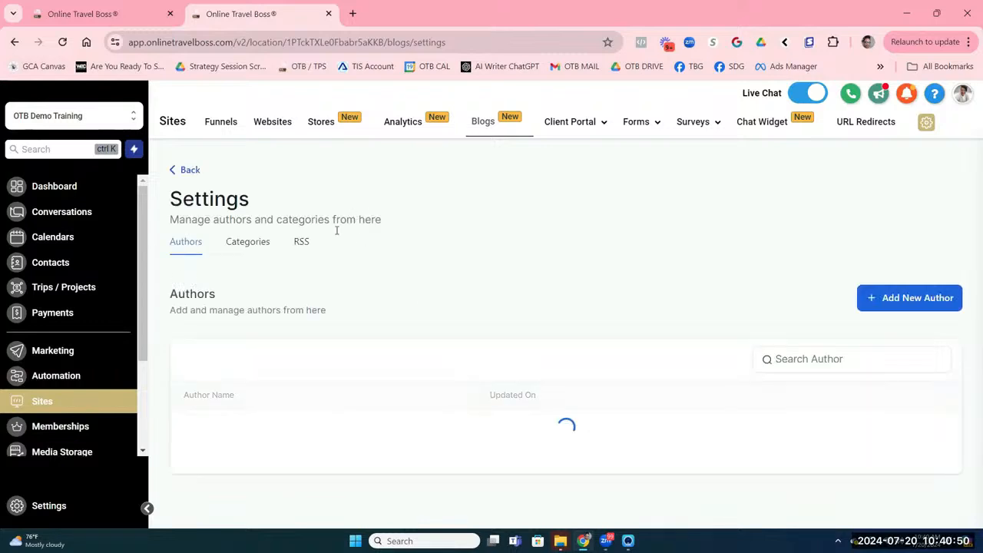
pyautogui.click(301, 242)
pyautogui.scroll(-1, 361, 345)
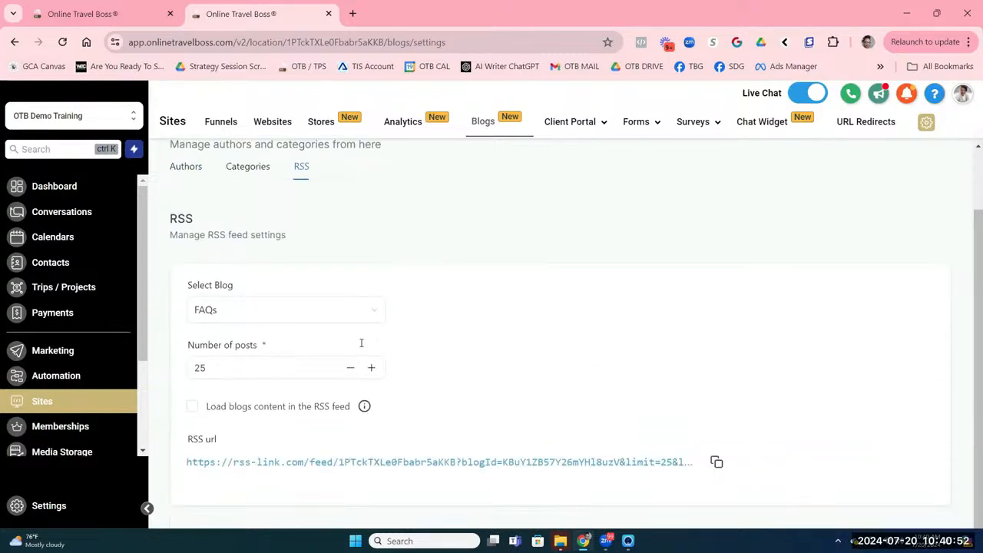
pyautogui.click(355, 343)
pyautogui.click(354, 346)
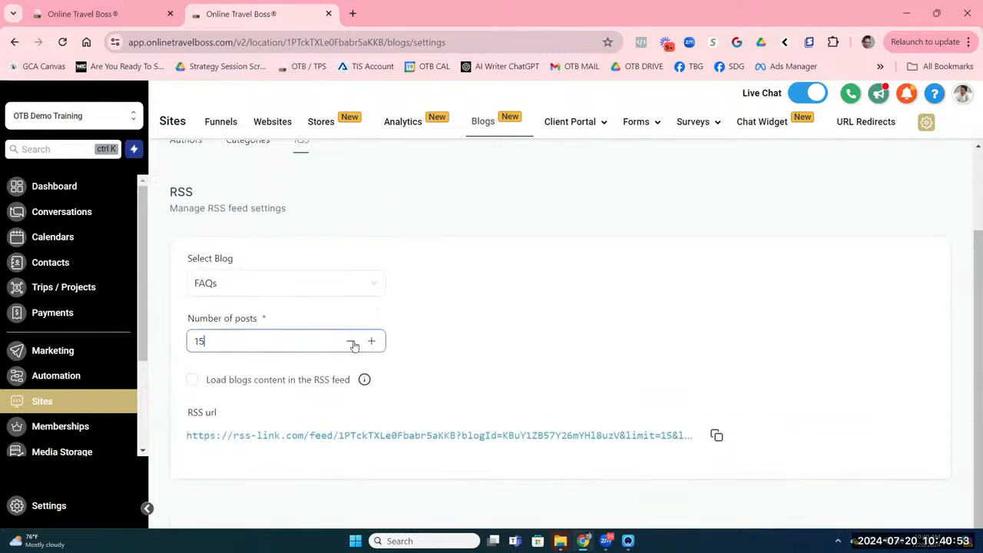
pyautogui.click(716, 435)
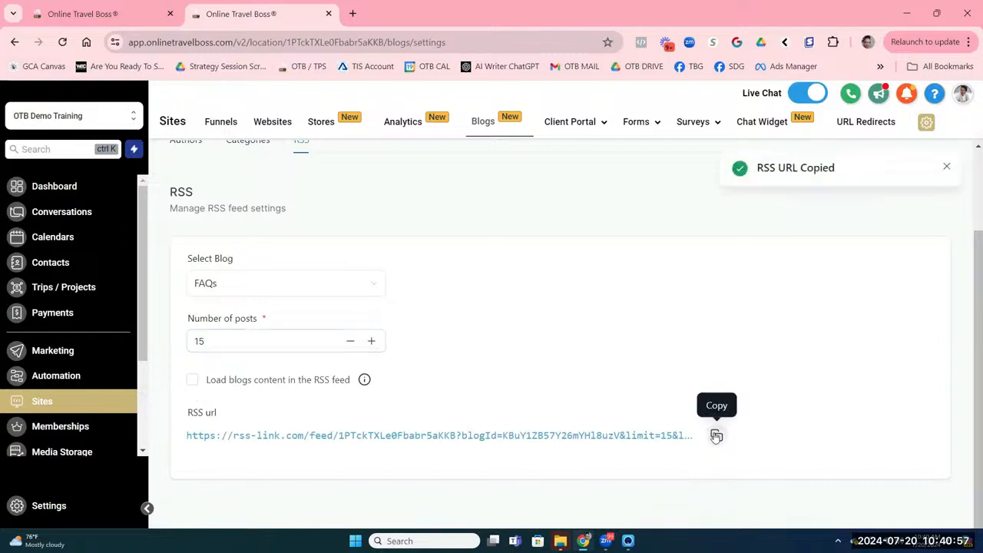
pyautogui.click(108, 14)
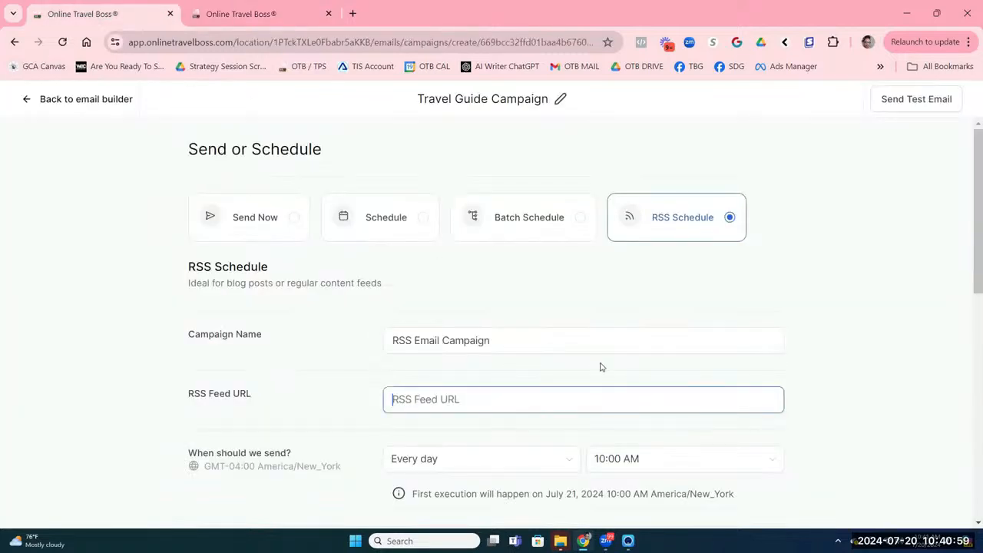
# Step: Paste the 15-post FAQs feed link as the RSS Feed URL and send weekly, Monday 10:00 AM
pyautogui.rightClick(458, 401)
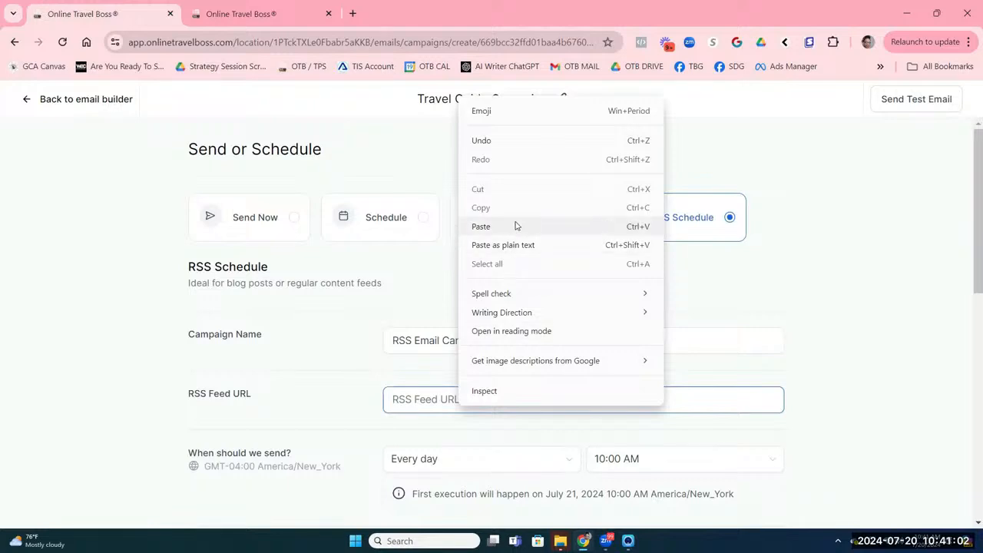
pyautogui.click(515, 224)
pyautogui.scroll(-2, 540, 431)
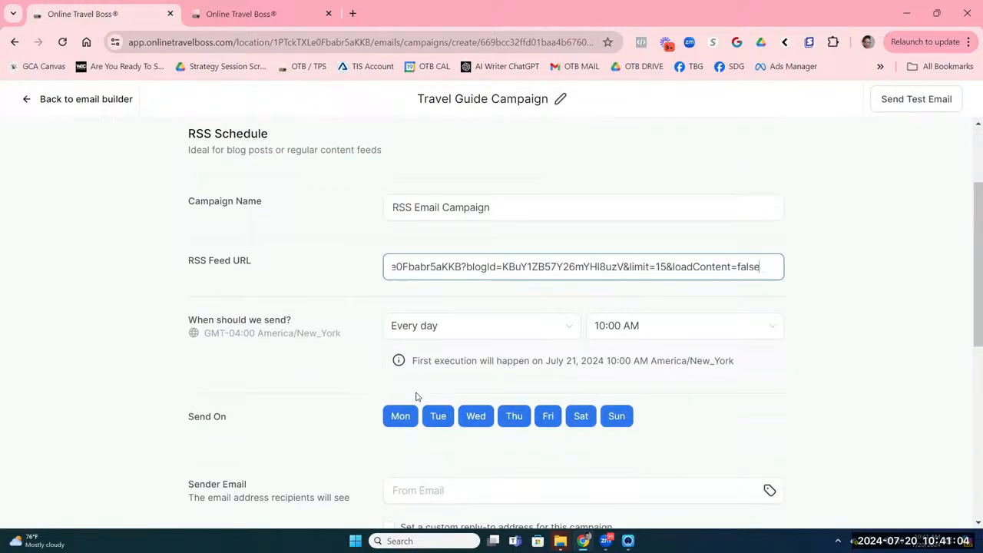
pyautogui.click(401, 332)
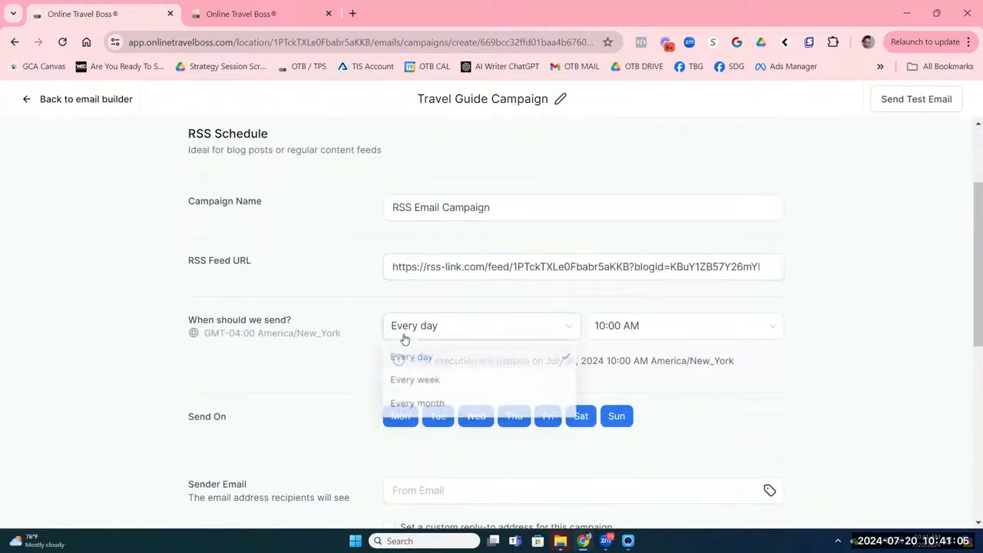
pyautogui.click(416, 381)
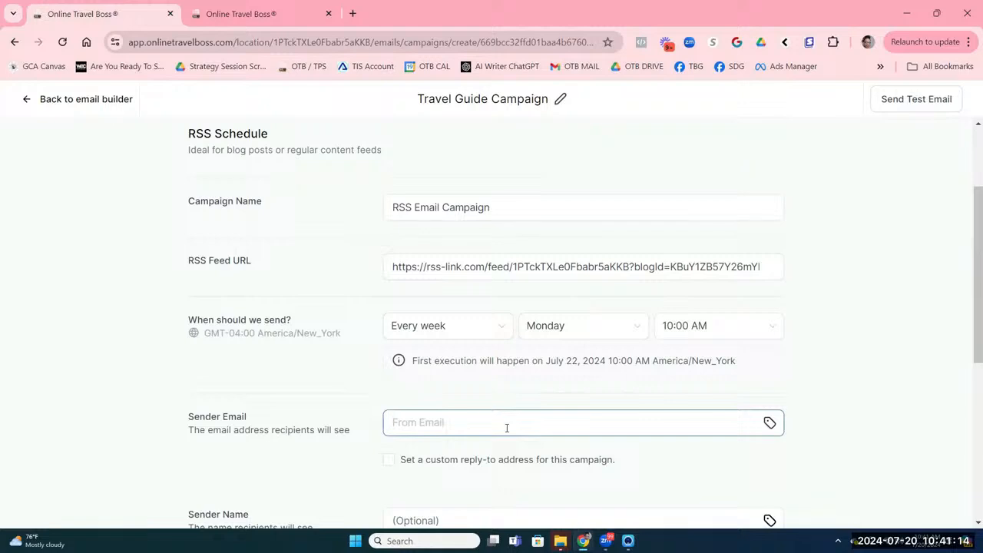
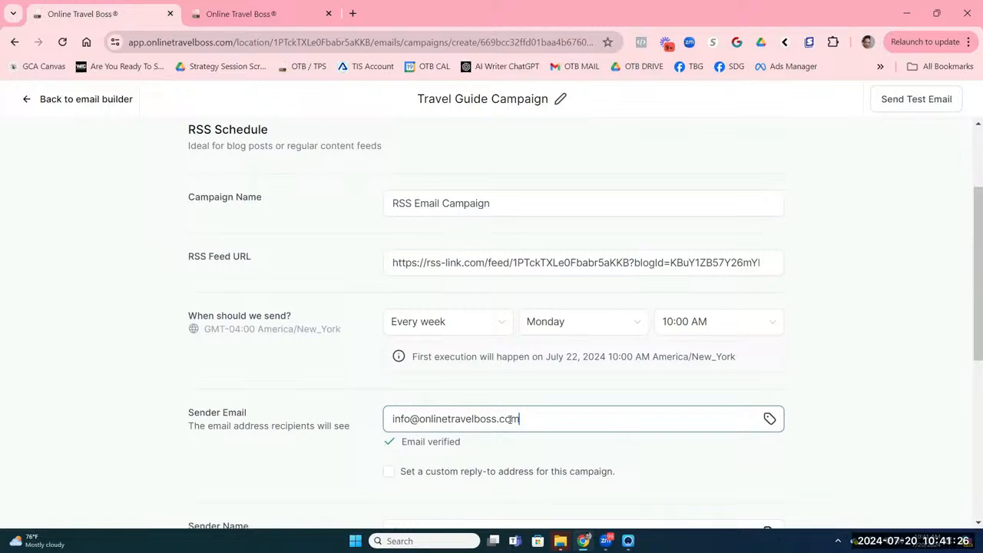
# Step: Enter the company's verified sender e-mail address and the sender name Online Travel Boss
pyautogui.press('Tab')
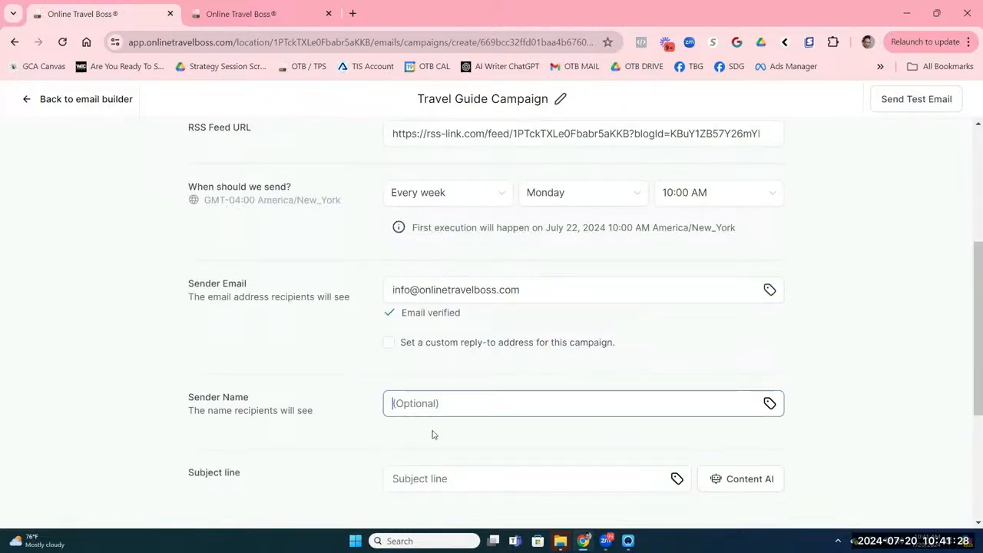
pyautogui.write('Online ')
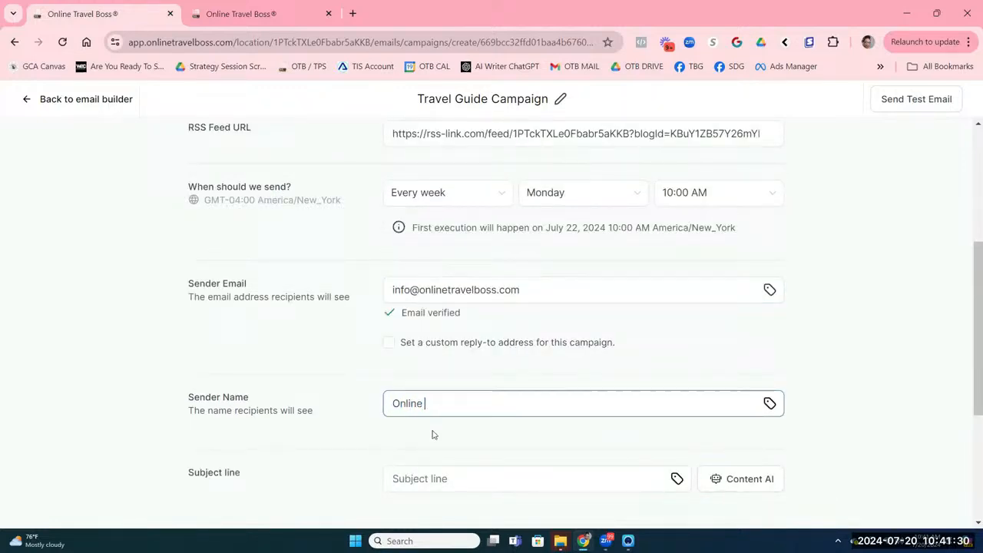
pyautogui.write('Travel Boss')
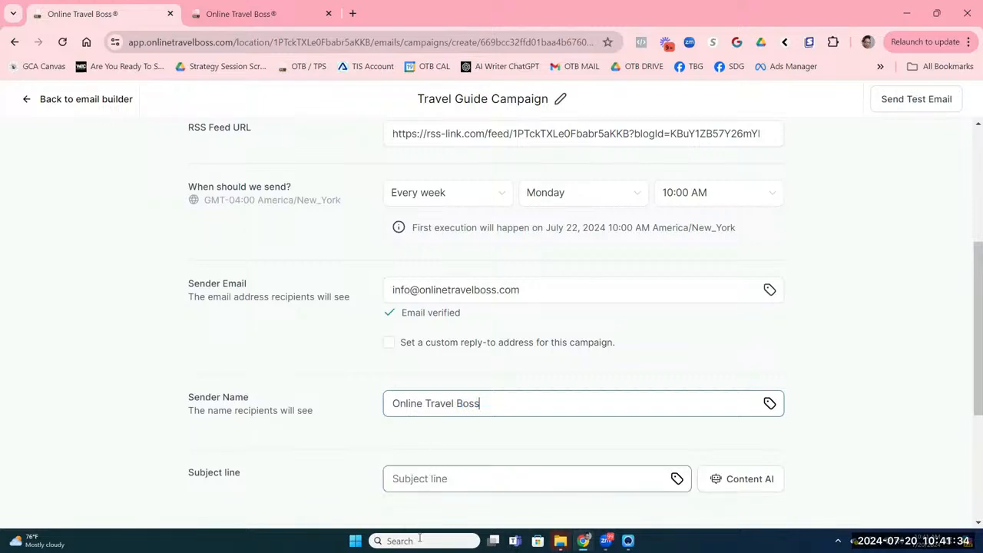
# Step: Enter the subject line 'Latest Frequently Asked Questions Revealed...'
pyautogui.click(473, 484)
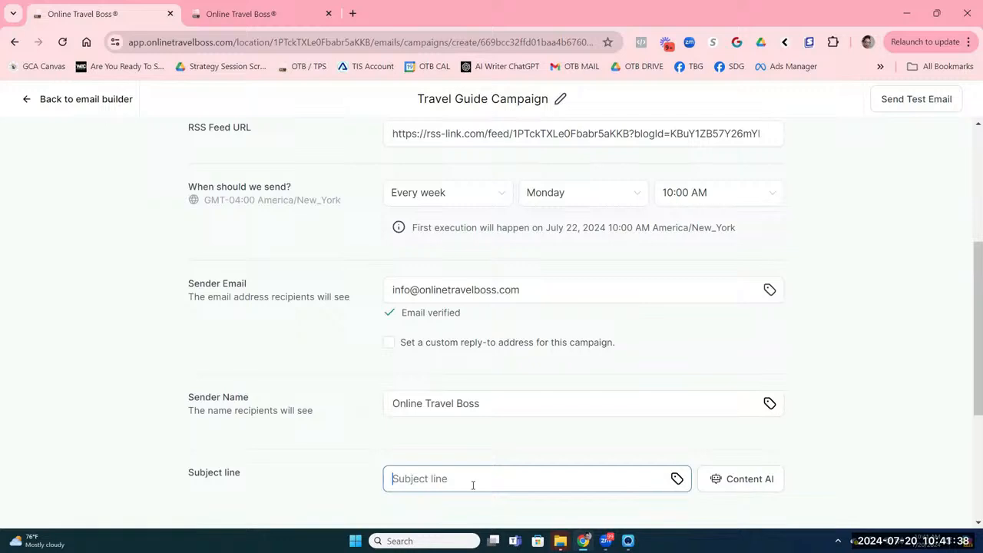
pyautogui.write('Latest Frequently Asked Ques')
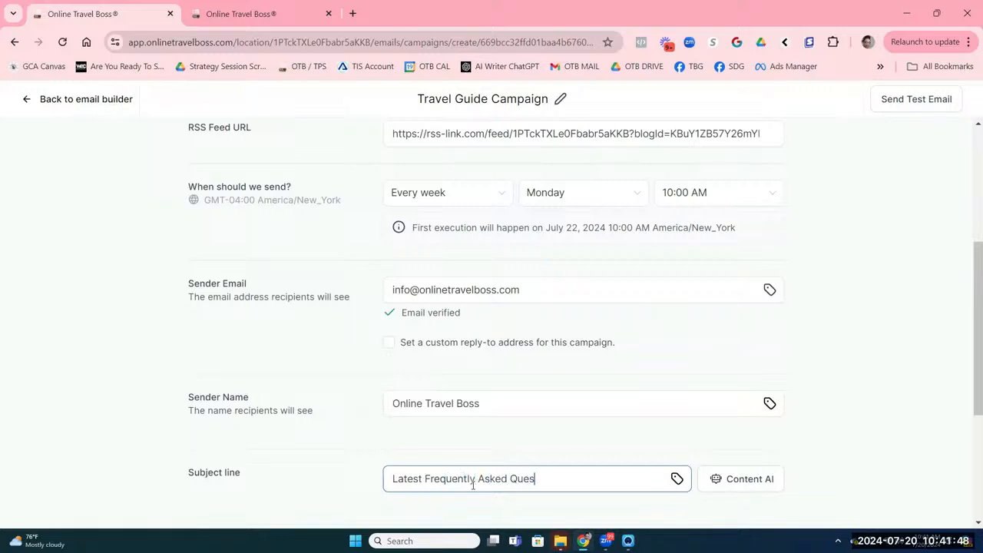
pyautogui.write('tions Revealed..')
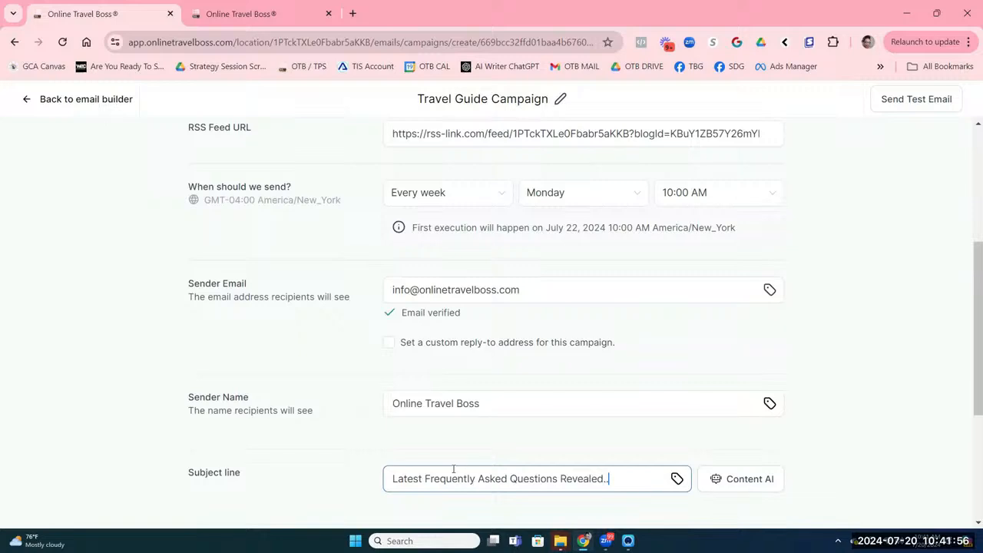
pyautogui.scroll(-2, 450, 476)
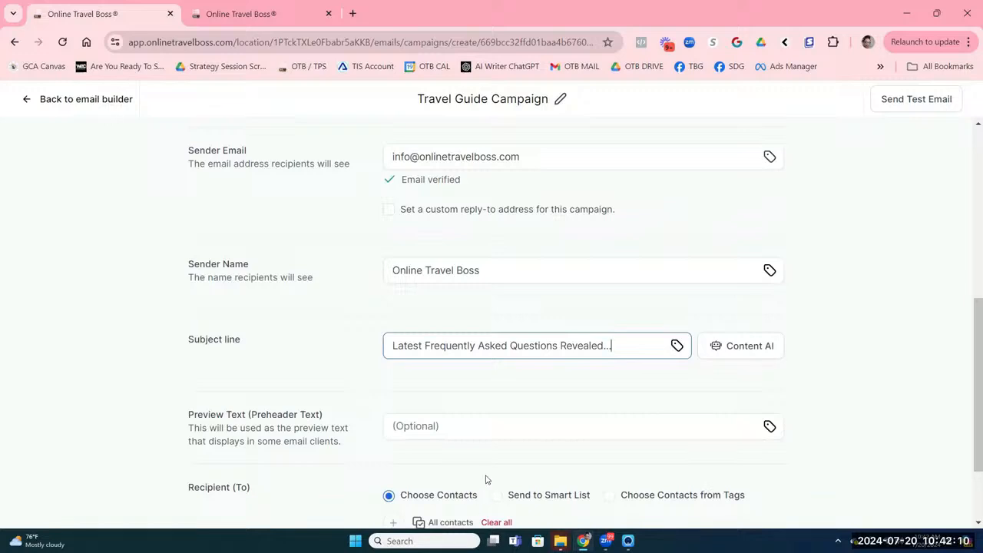
# Step: Choose Send to Smart List as the campaign's recipient option
pyautogui.scroll(-1, 487, 479)
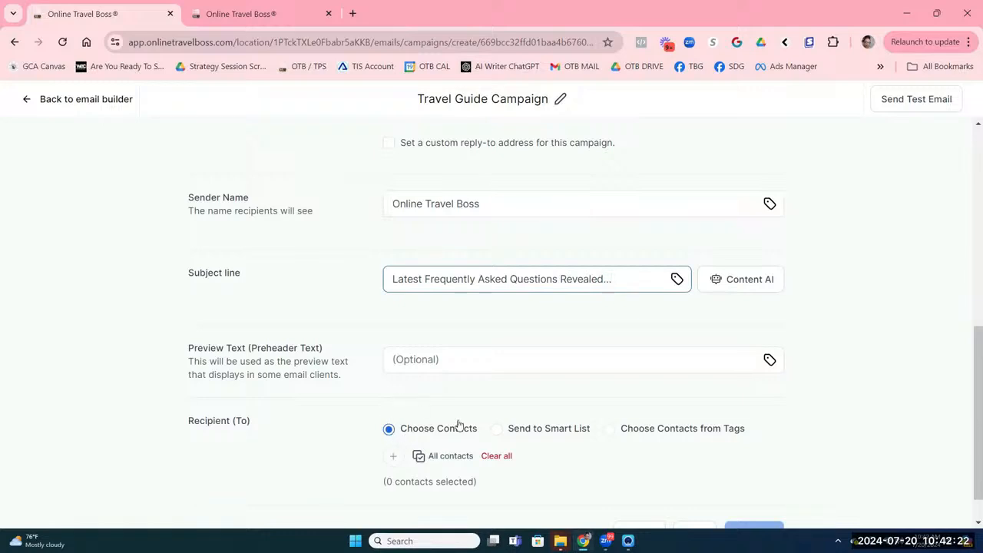
pyautogui.click(495, 432)
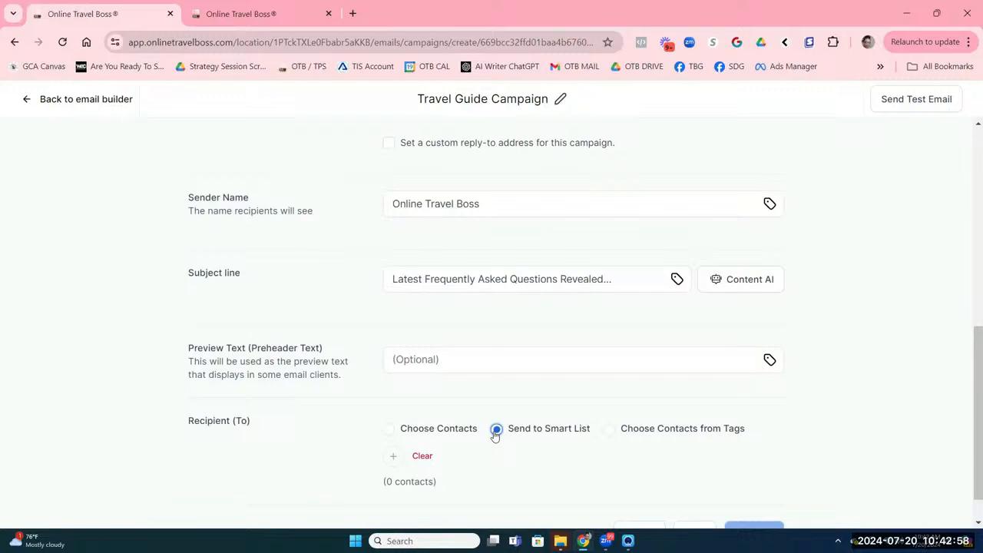
# Step: Target the Group Bali smart list (3 contacts) and set later-added contacts to 'Yes, include them'
pyautogui.click(399, 459)
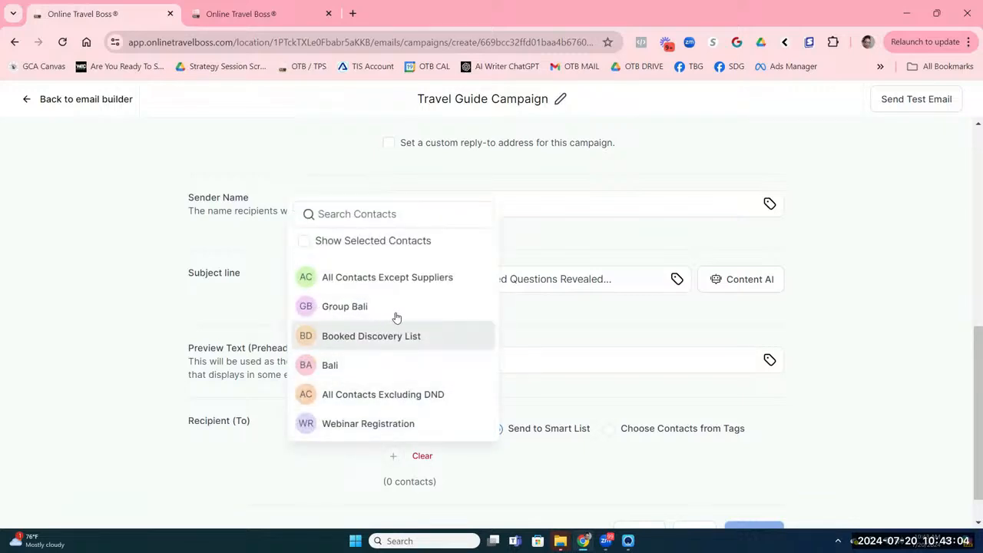
pyautogui.click(358, 304)
pyautogui.scroll(-2, 579, 450)
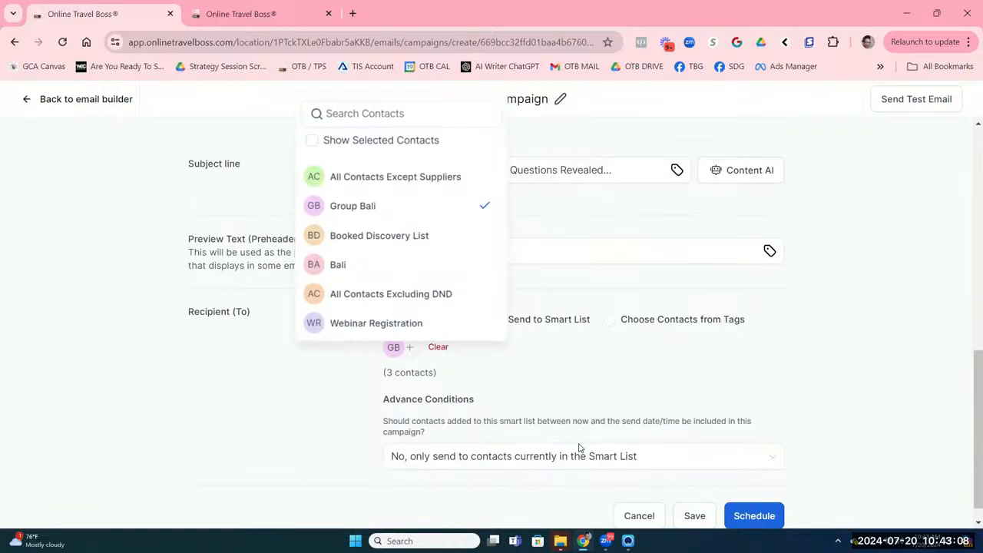
pyautogui.scroll(-1, 535, 446)
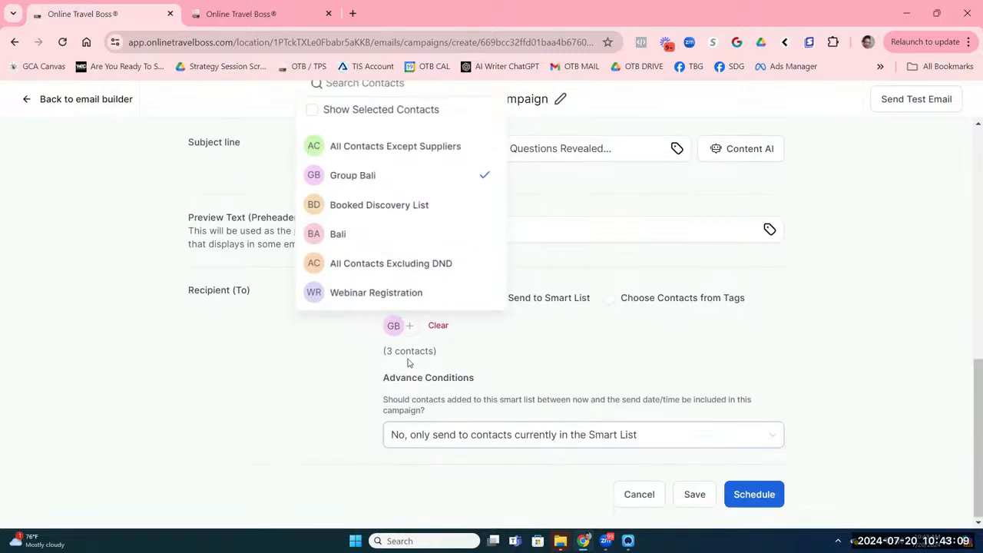
pyautogui.click(425, 433)
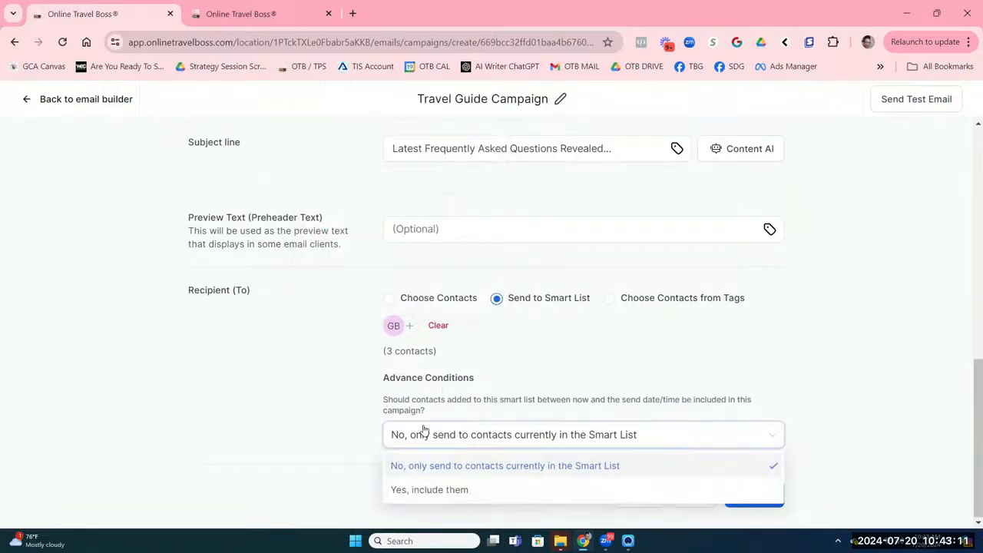
pyautogui.click(402, 492)
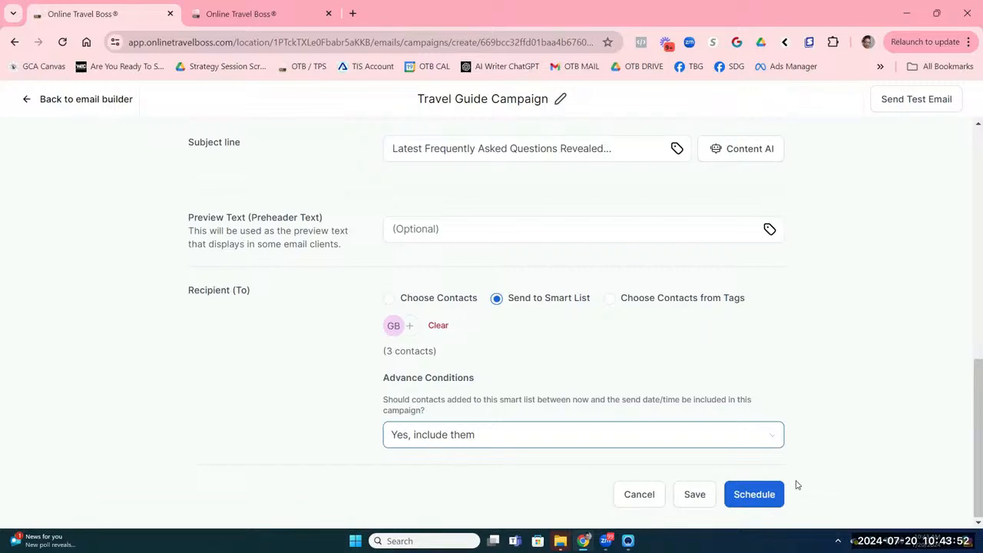
# Step: Send a test email with the blog's 15-post FAQs RSS feed URL pasted into the form
pyautogui.click(777, 496)
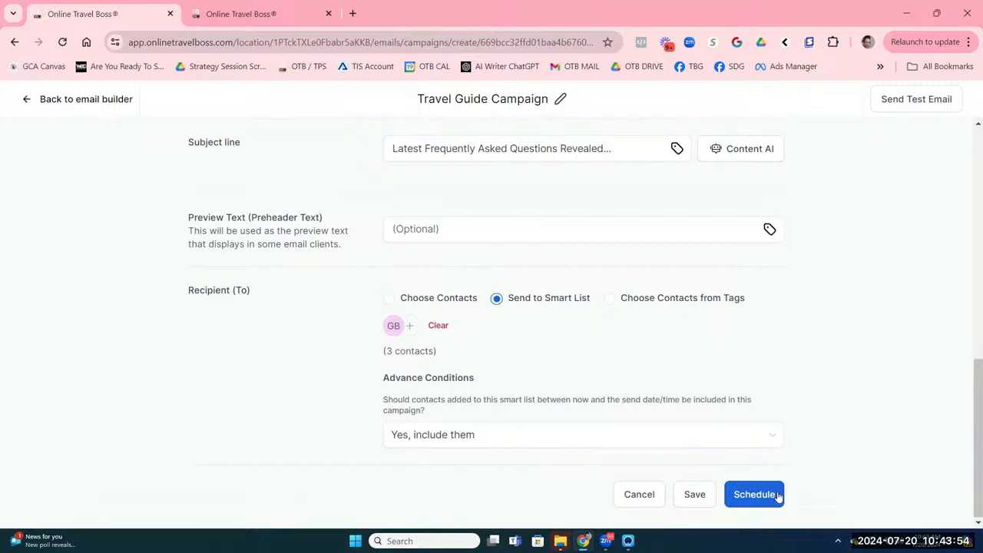
pyautogui.scroll(8, 873, 386)
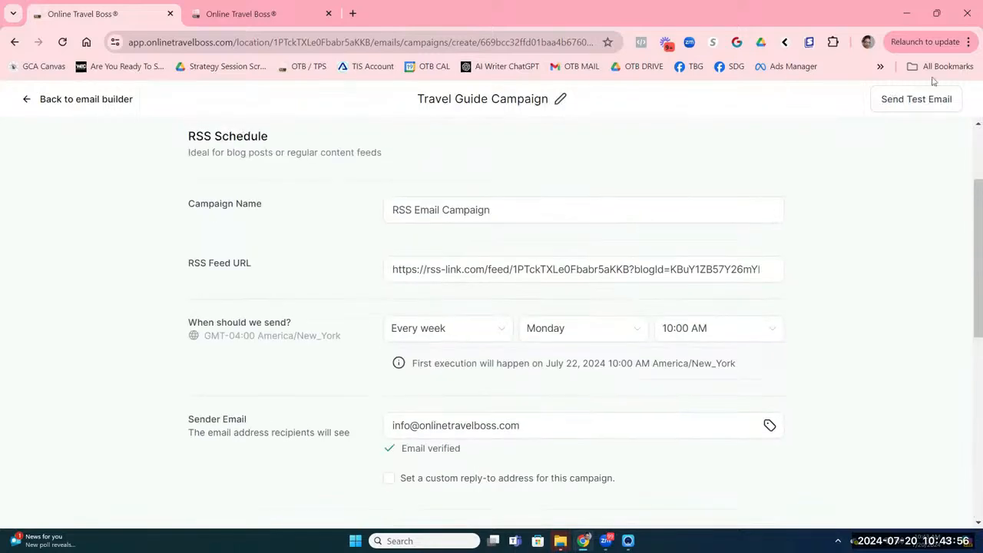
pyautogui.click(924, 98)
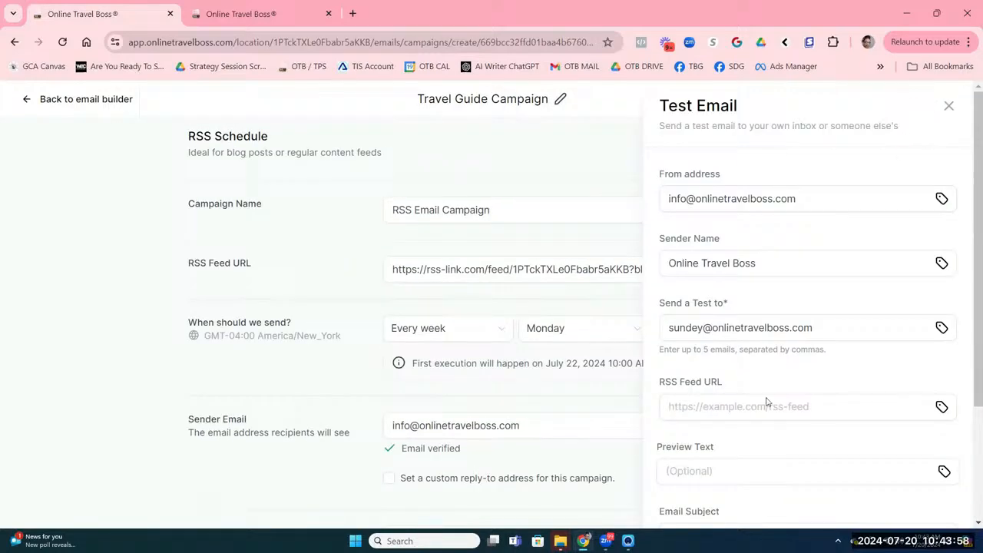
pyautogui.click(739, 405)
pyautogui.hotkey('ctrl', 'v')
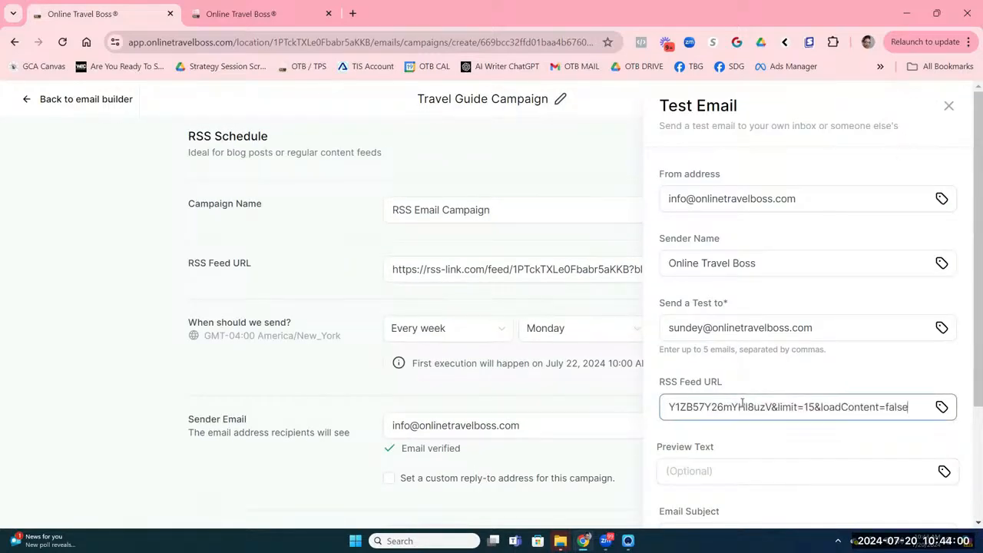
pyautogui.scroll(-2, 747, 292)
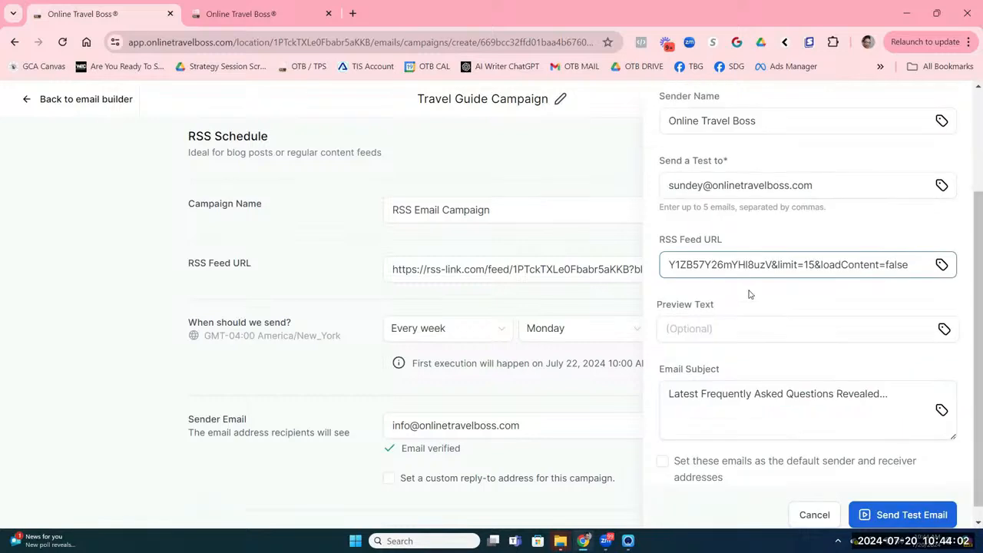
pyautogui.scroll(2, 752, 290)
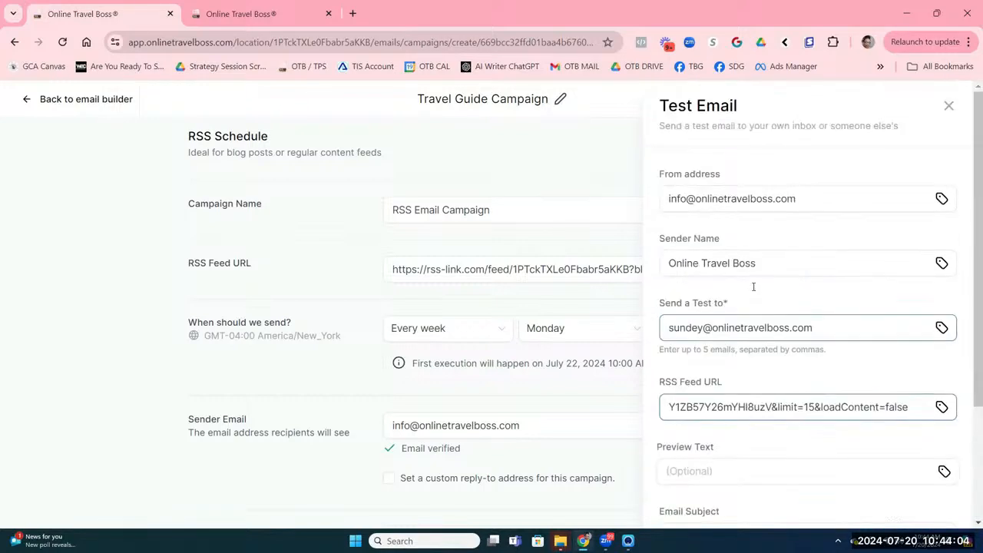
pyautogui.scroll(-2, 752, 284)
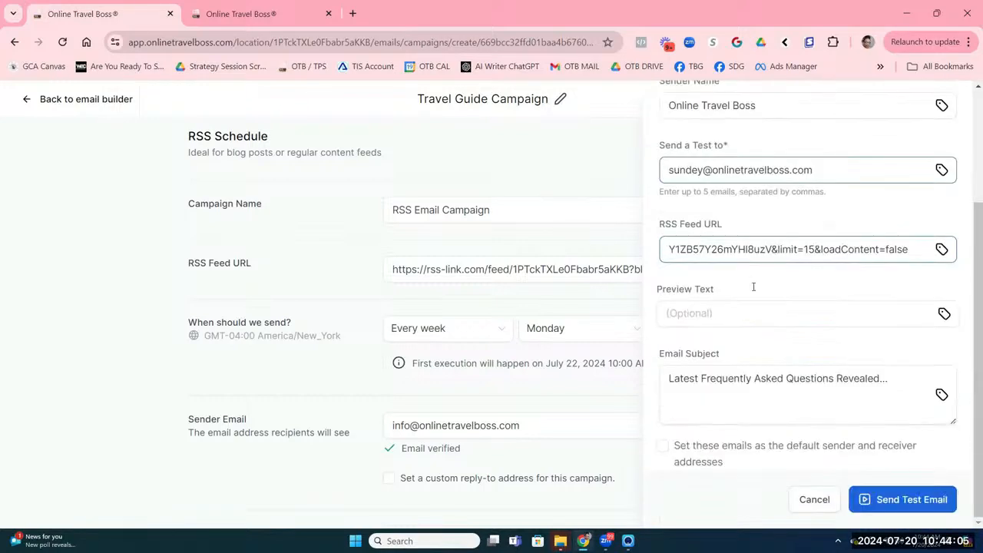
pyautogui.click(883, 495)
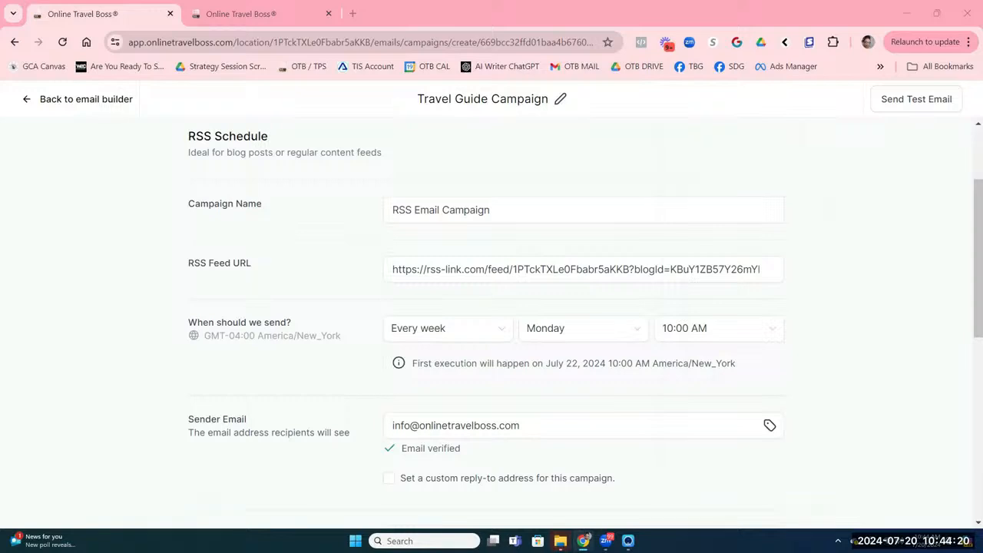
# Step: Open the received test email in Gmail, review it, and follow the What To Wear In Dubai link
pyautogui.moveTo(121, 105); pyautogui.dragTo(624, 20)
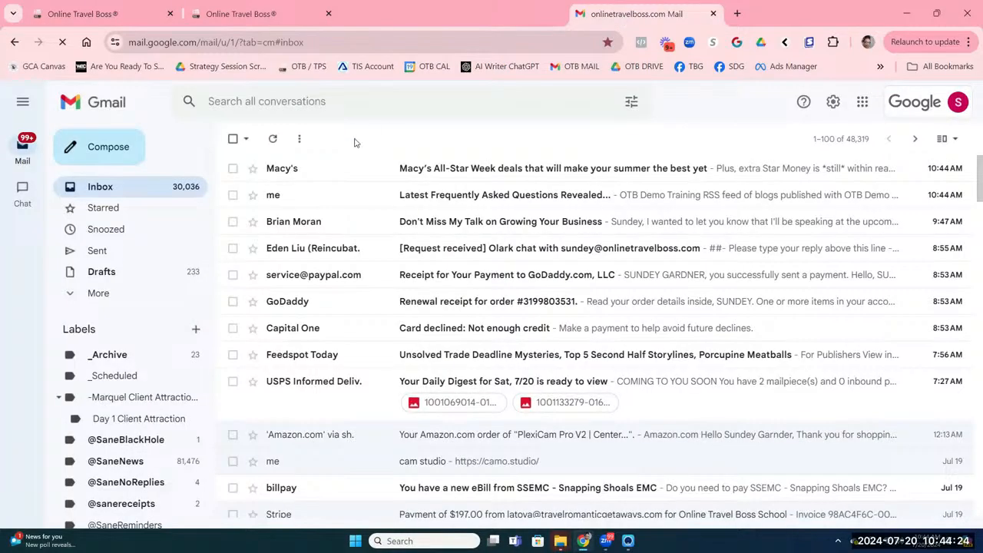
pyautogui.click(344, 202)
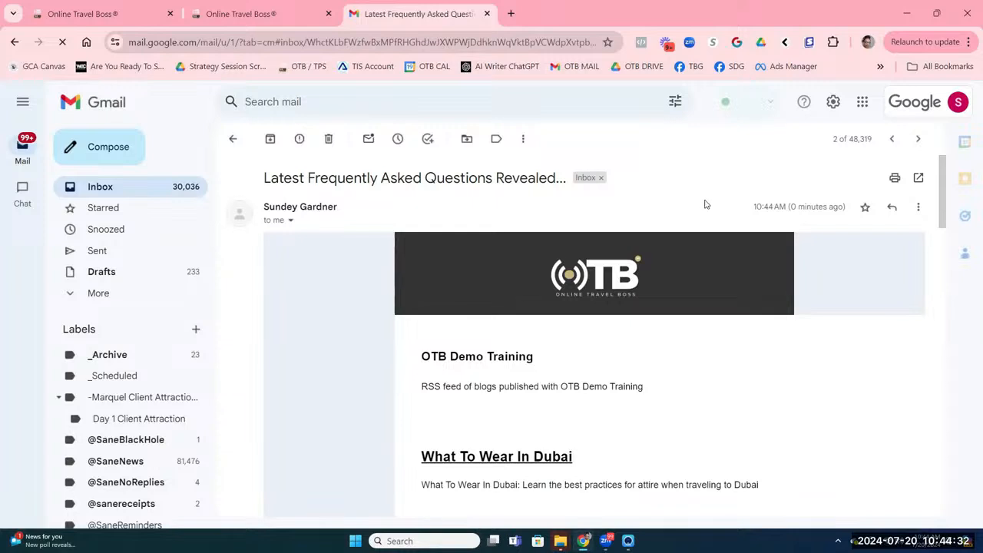
pyautogui.scroll(-3, 705, 205)
pyautogui.scroll(3, 705, 205)
pyautogui.scroll(-5, 704, 204)
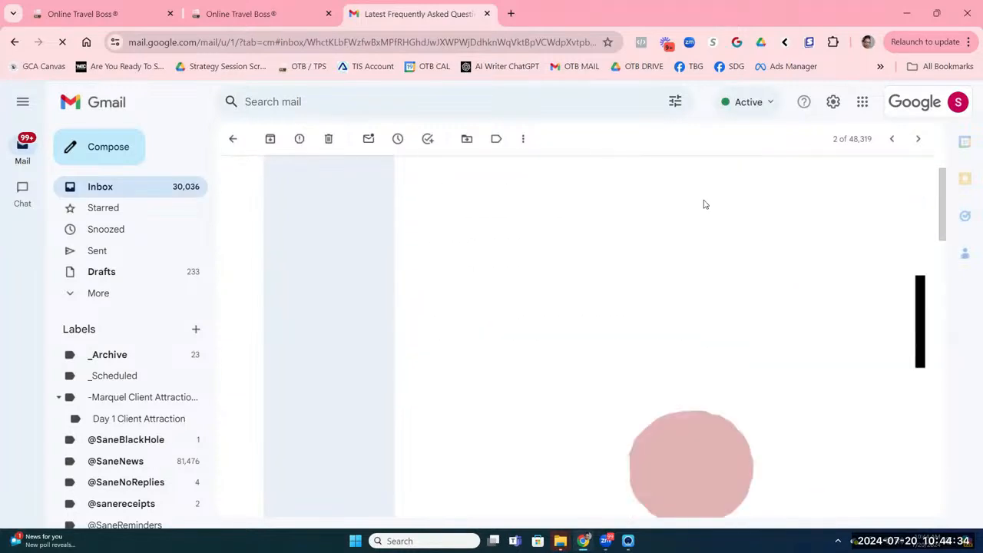
pyautogui.scroll(-4, 705, 204)
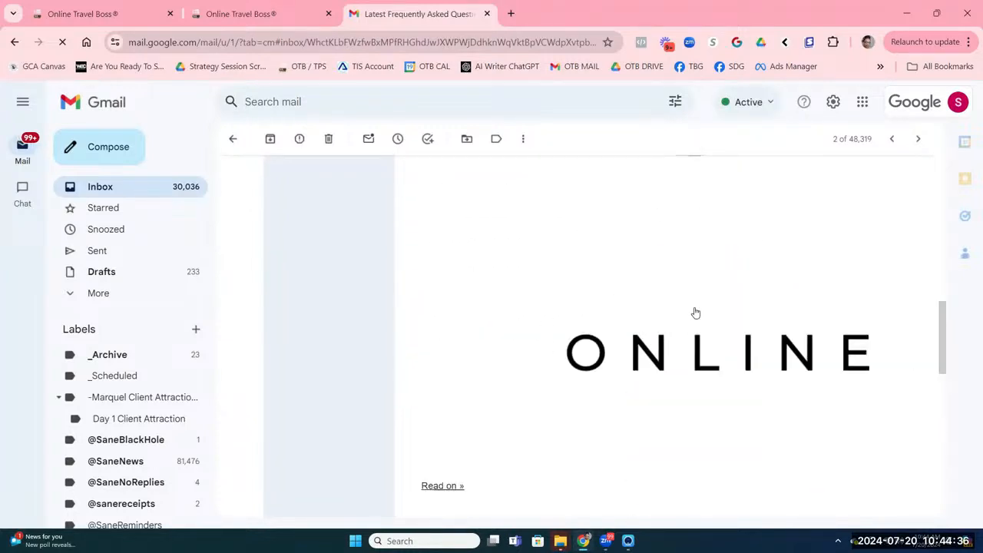
pyautogui.scroll(5, 576, 244)
pyautogui.scroll(3, 574, 243)
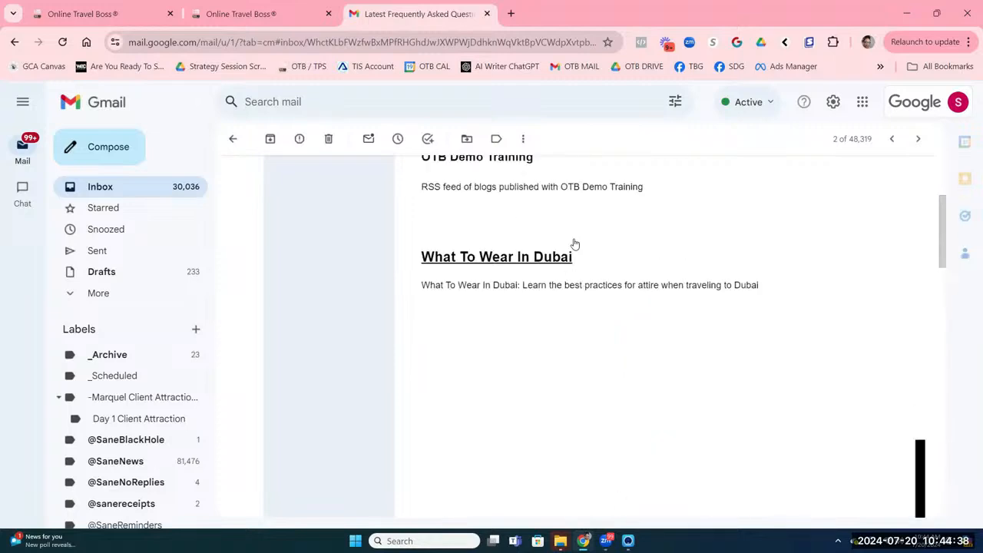
pyautogui.click(495, 260)
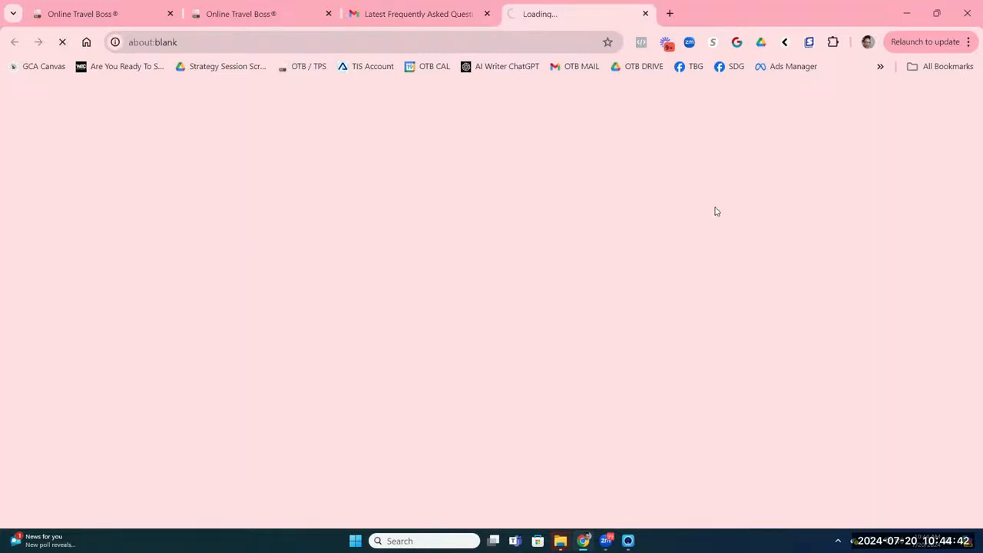
# Step: Scroll through the What To Wear In Dubai article on the demo blog
pyautogui.scroll(-3, 436, 324)
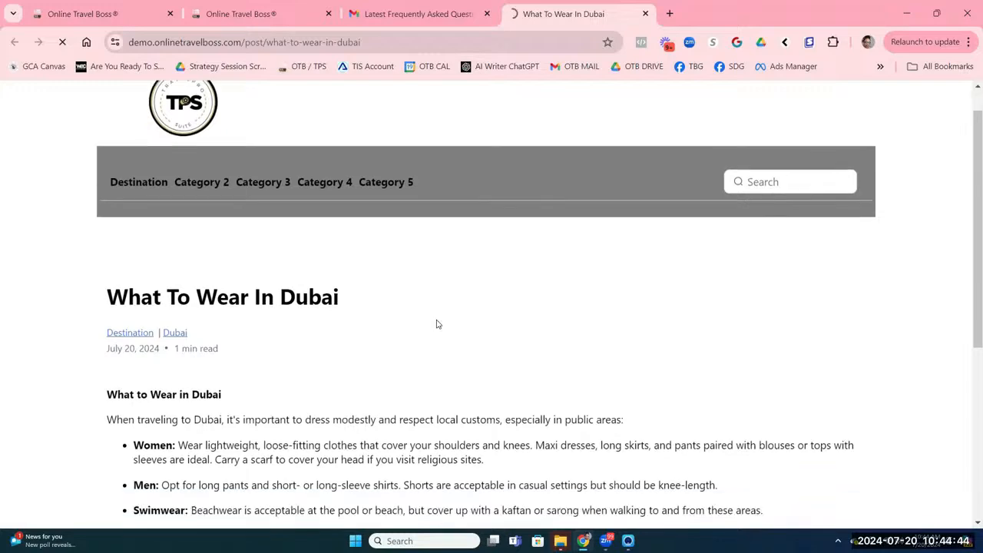
pyautogui.scroll(3, 149, 293)
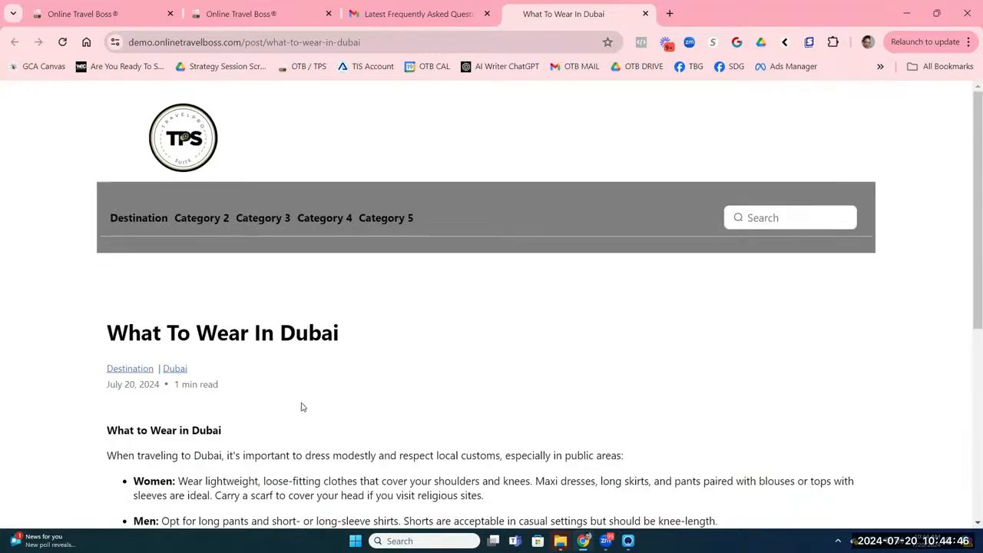
pyautogui.scroll(-3, 295, 384)
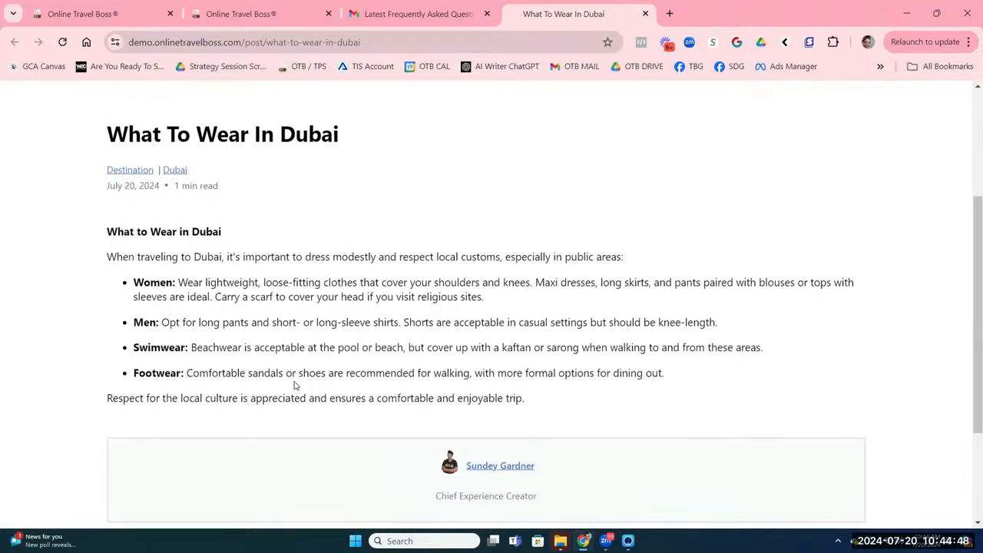
pyautogui.scroll(3, 295, 384)
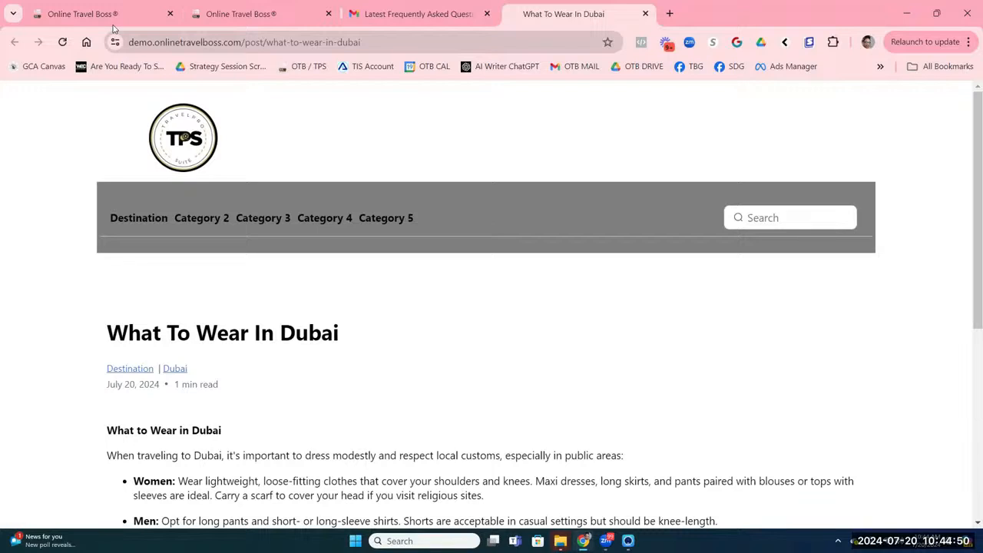
# Step: Schedule the Travel Guide Campaign so it's listed for Jul 22, 2024 10:00 am
pyautogui.click(208, 23)
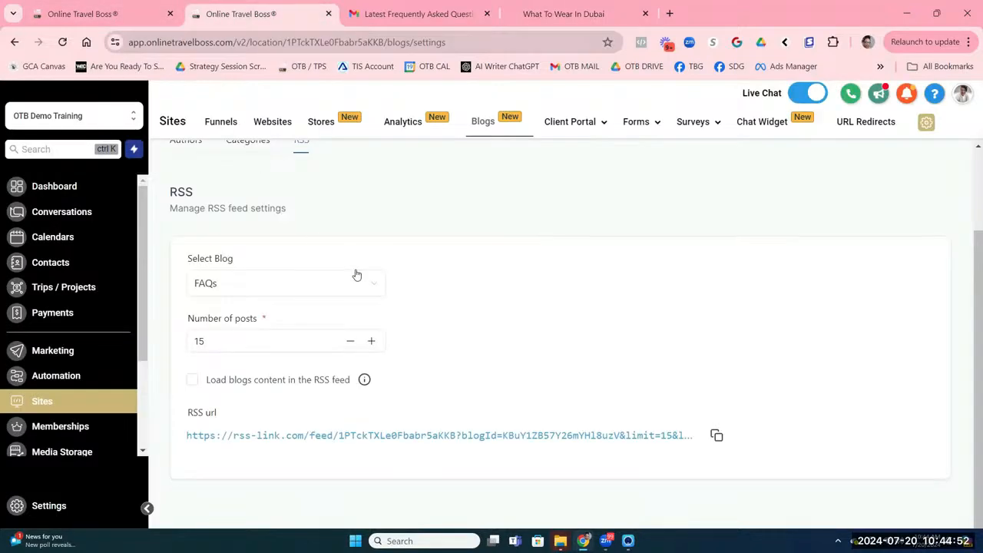
pyautogui.click(94, 23)
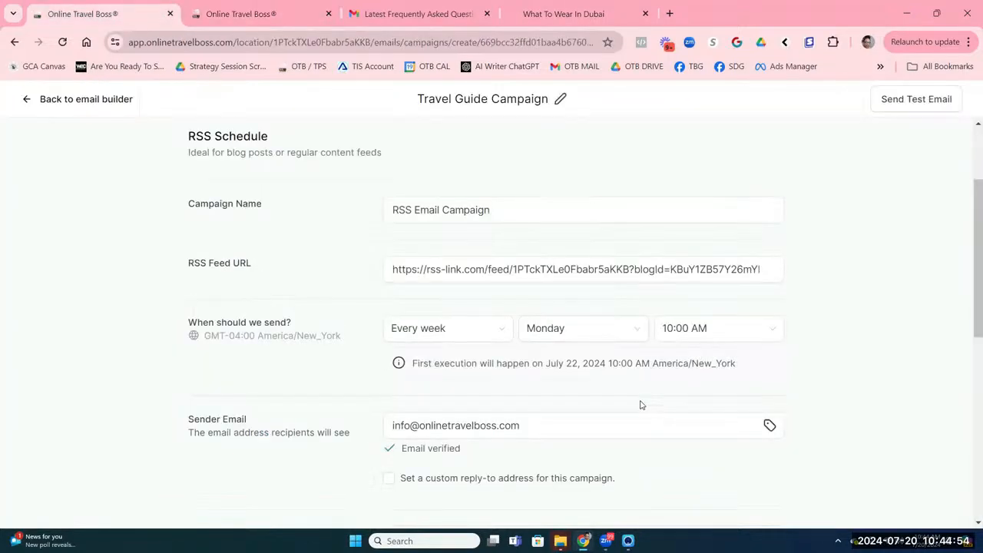
pyautogui.scroll(-8, 632, 365)
pyautogui.click(766, 497)
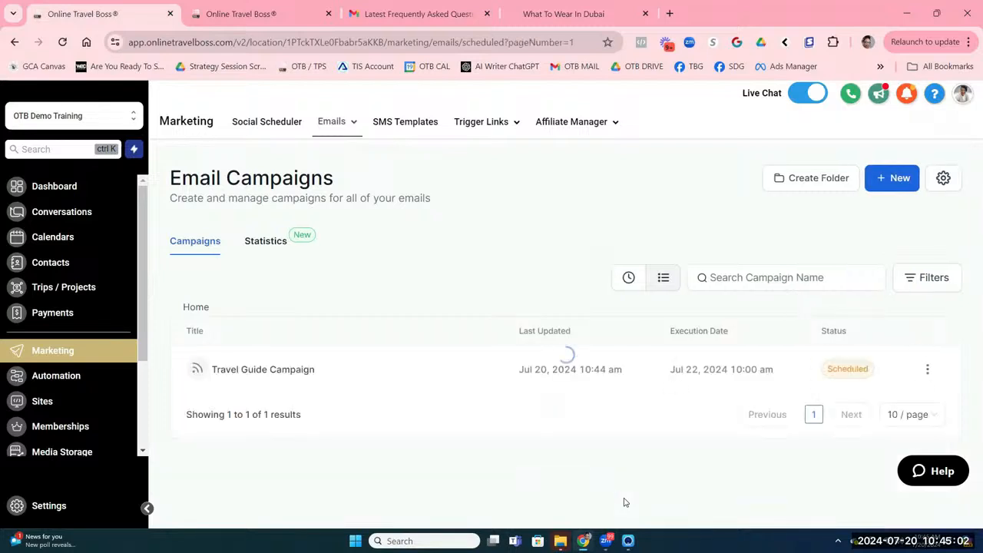
pyautogui.click(925, 370)
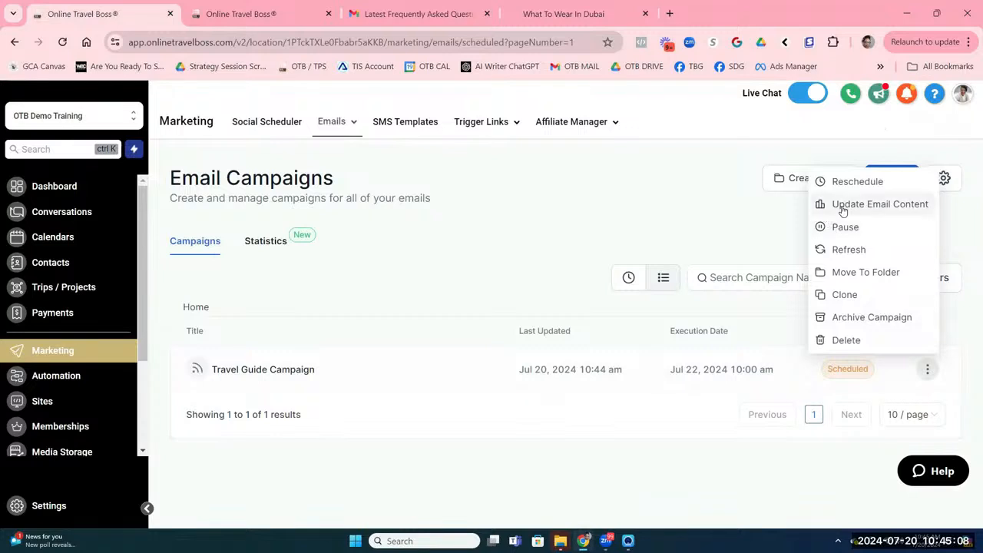